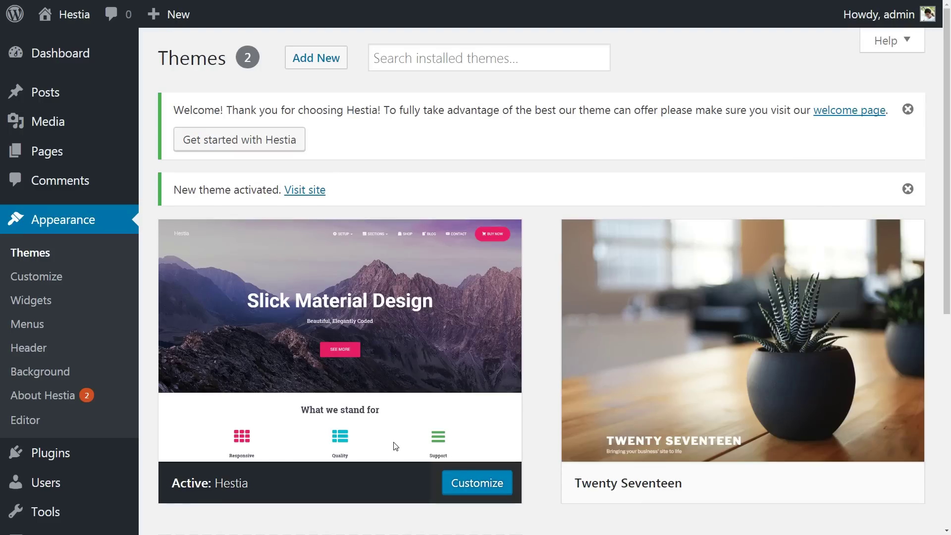
# - Open Hestia's recommended actions from its welcome page, and install and activate the ThemeIsle Companion plugin
pyautogui.moveTo(395, 437)
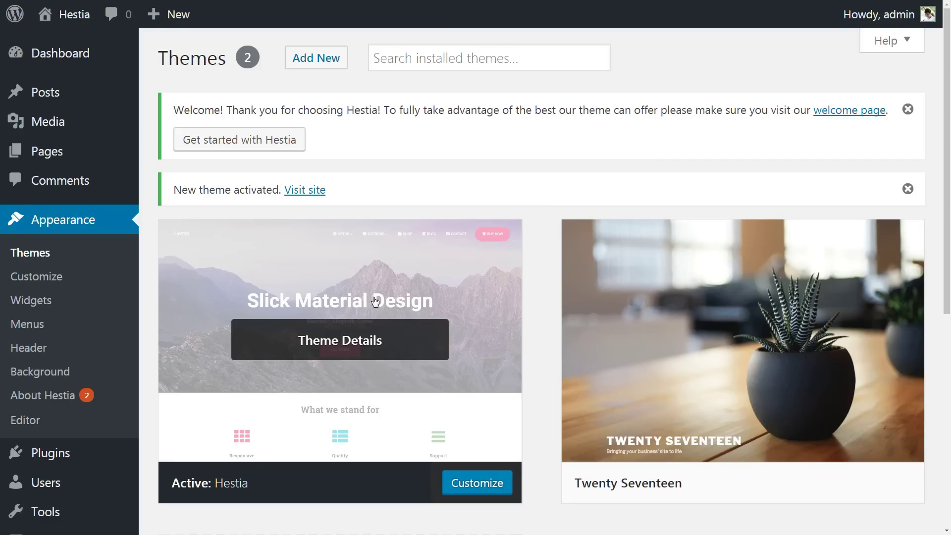
pyautogui.click(261, 139)
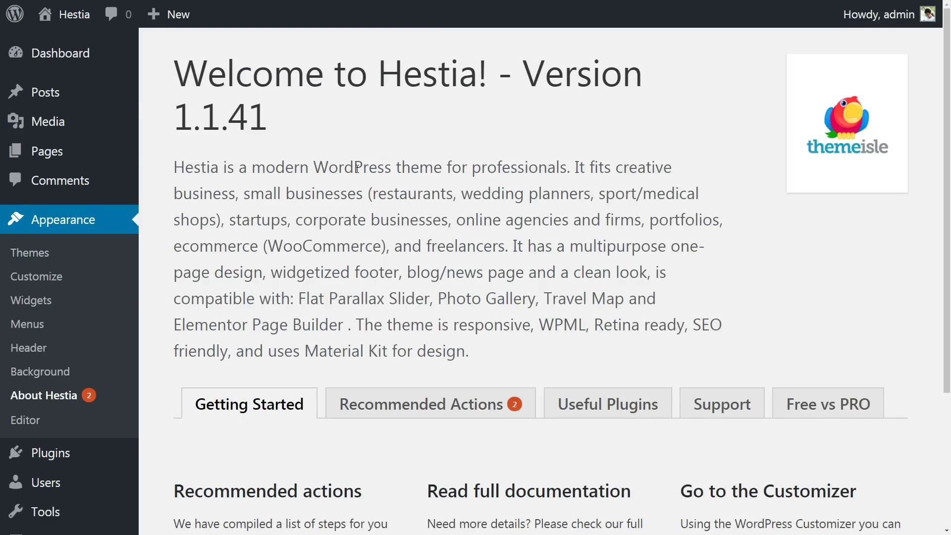
pyautogui.scroll(-4, 484, 236)
pyautogui.click(457, 216)
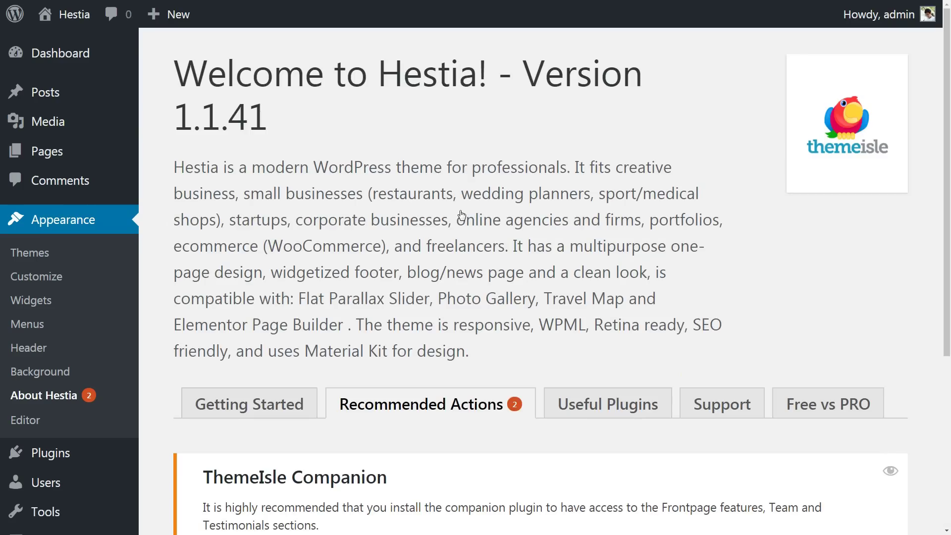
pyautogui.scroll(-1, 461, 214)
pyautogui.scroll(-4, 461, 215)
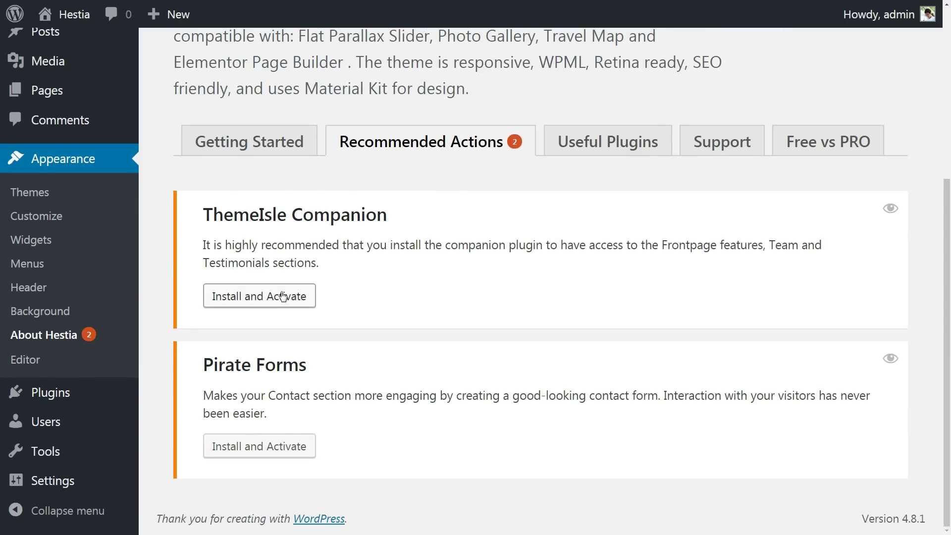
pyautogui.click(275, 297)
# - View the Our team and Testimonials sections on the Hestia demo page
pyautogui.moveTo(574, 73)
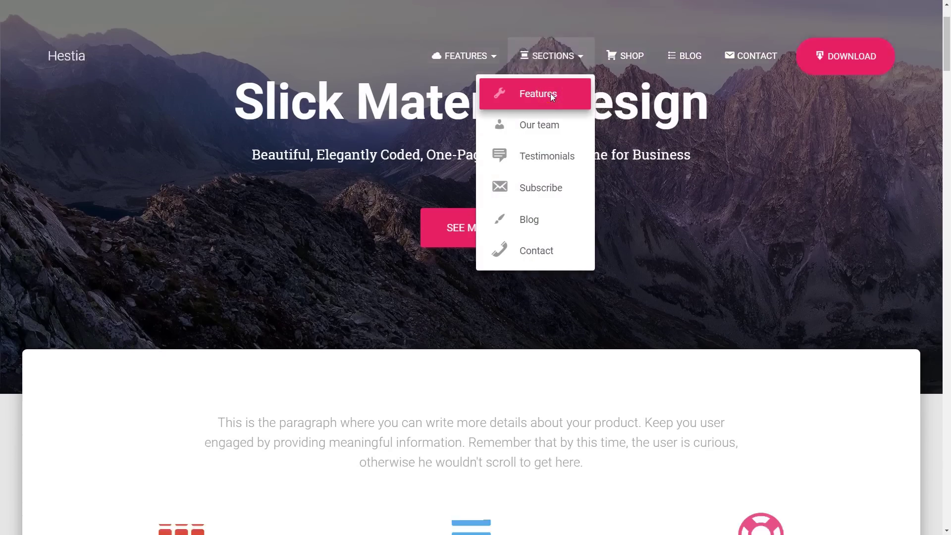
pyautogui.scroll(-15, 550, 94)
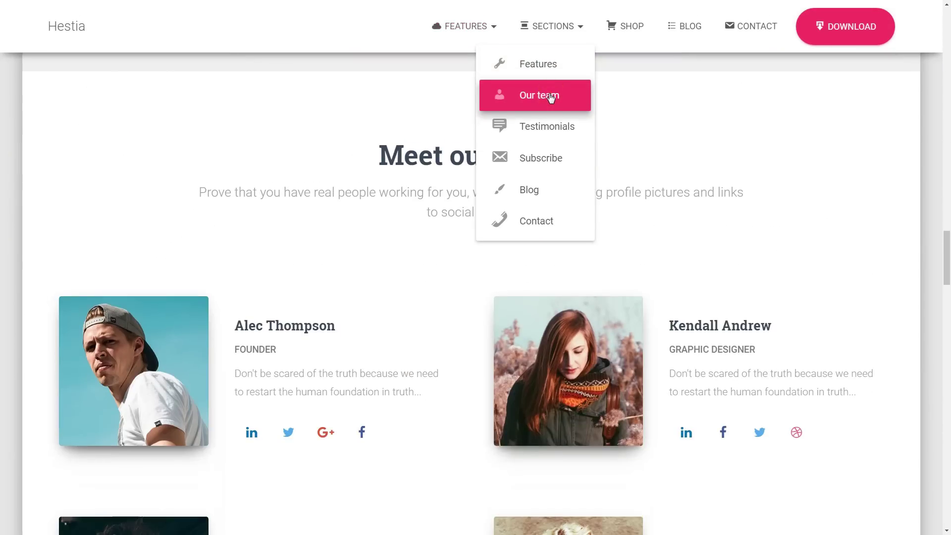
pyautogui.click(550, 126)
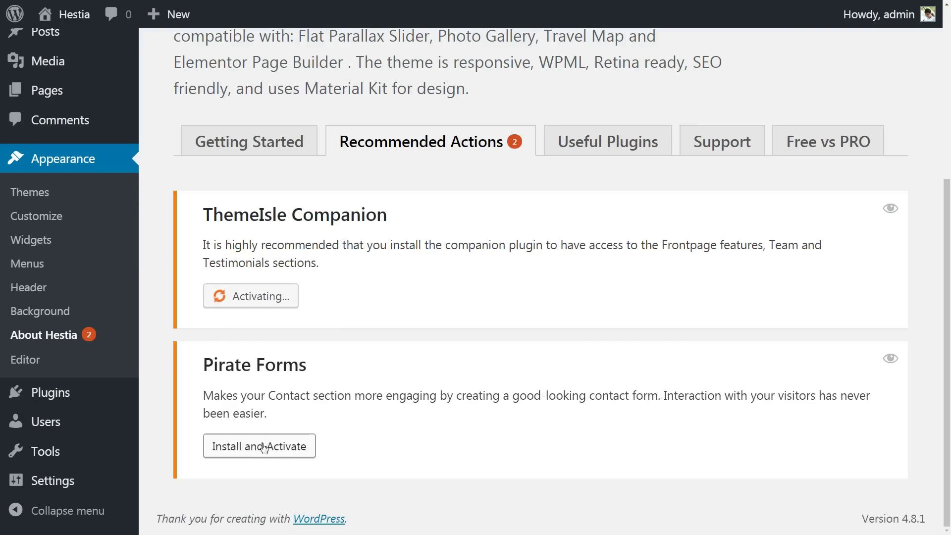
# - Install and activate the recommended Pirate Forms plugin
pyautogui.click(263, 447)
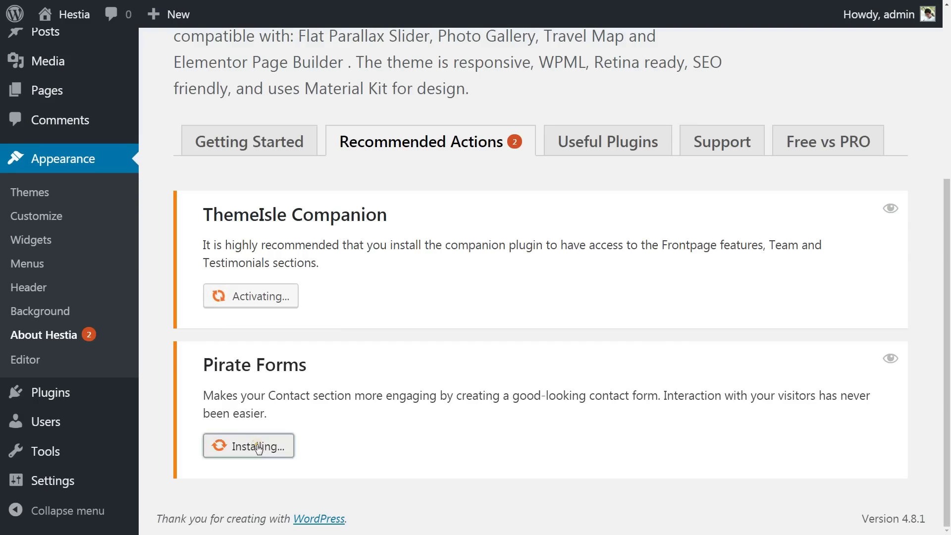
pyautogui.click(548, 217)
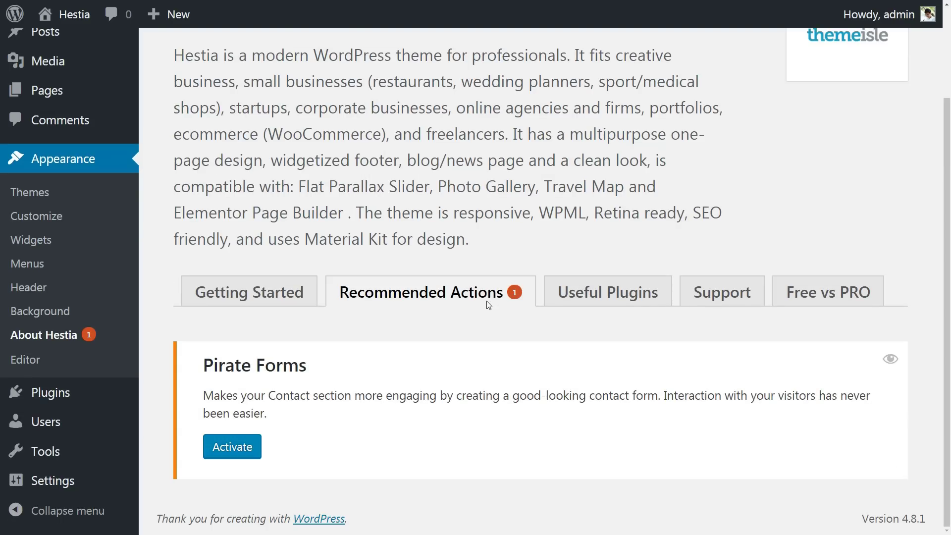
pyautogui.click(241, 448)
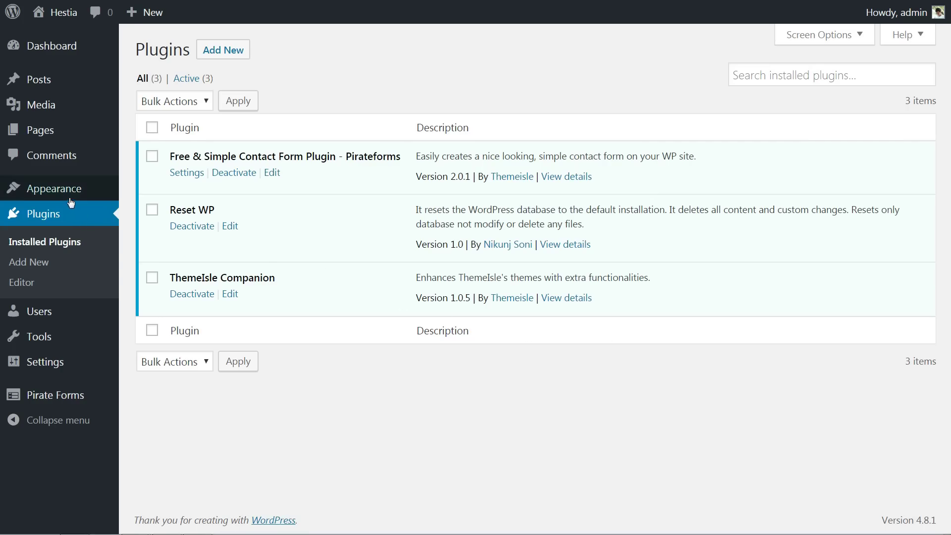
# - Open the Site Identity settings in the theme Customizer
pyautogui.moveTo(68, 197)
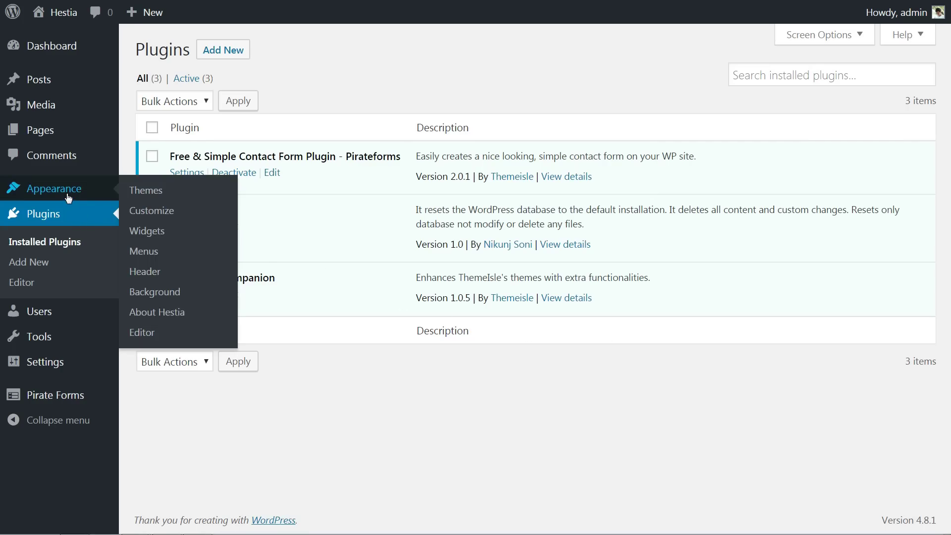
pyautogui.click(160, 212)
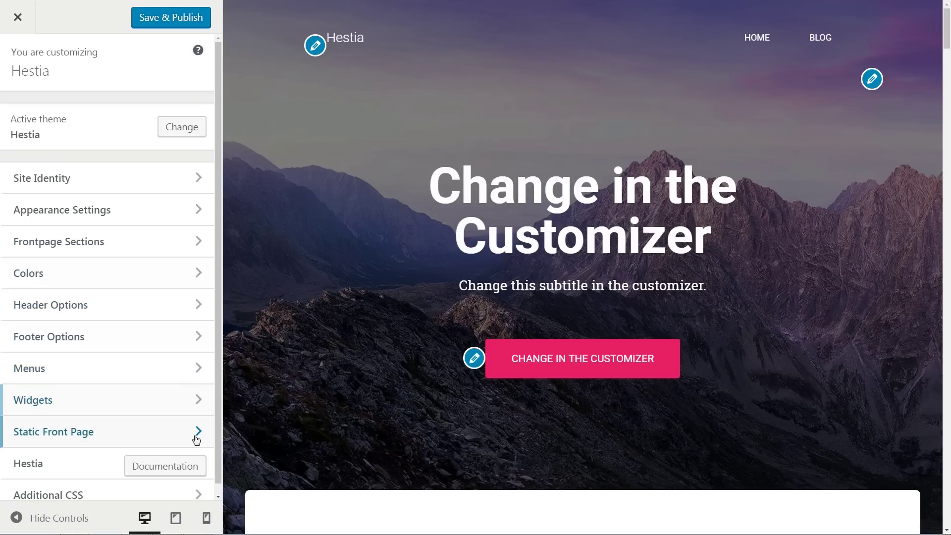
pyautogui.click(193, 183)
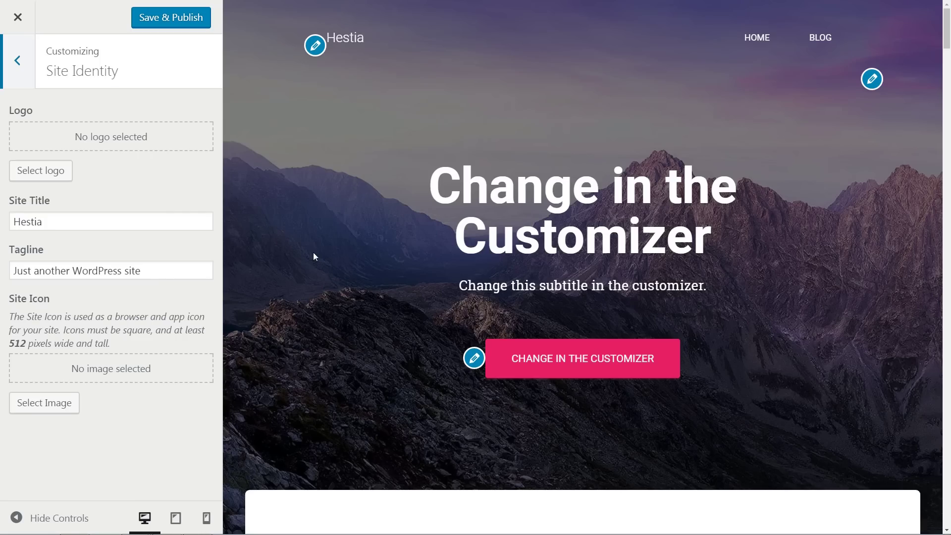
# - Upload the image "logo extreme" from the IMG folder and choose it as the site logo
pyautogui.click(52, 170)
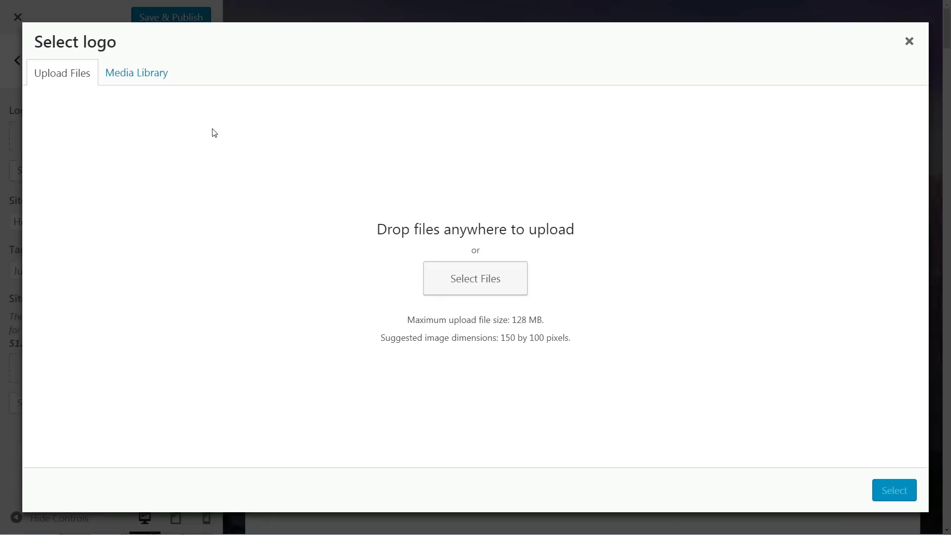
pyautogui.click(132, 82)
pyautogui.click(75, 75)
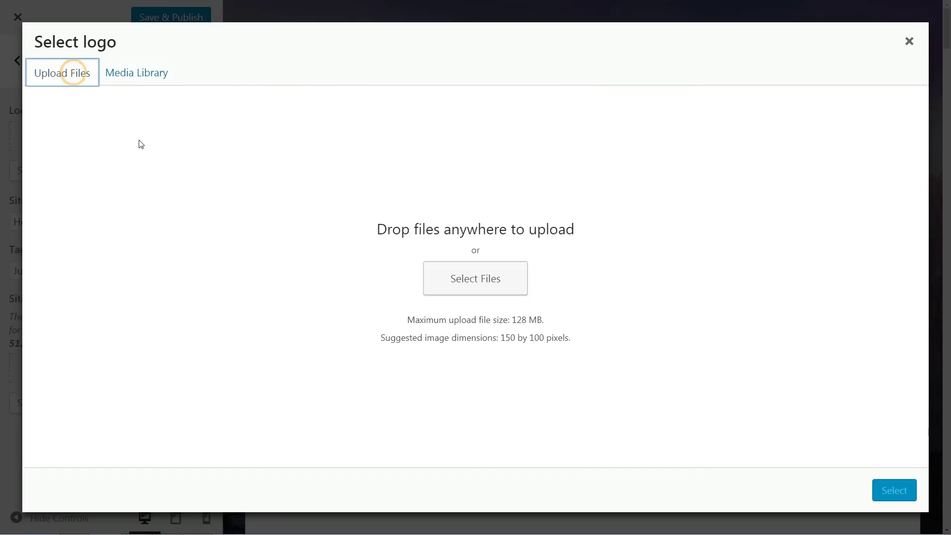
pyautogui.click(475, 294)
pyautogui.click(751, 167)
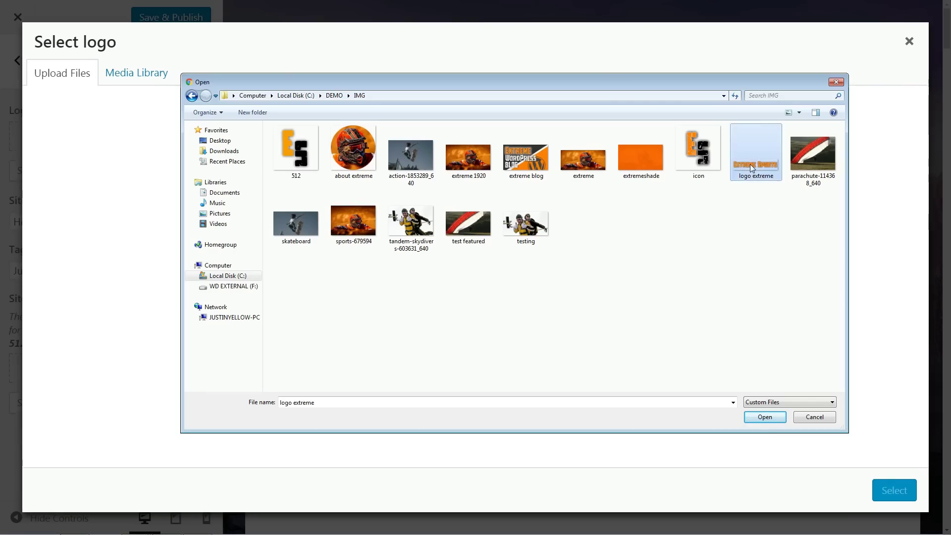
pyautogui.click(765, 417)
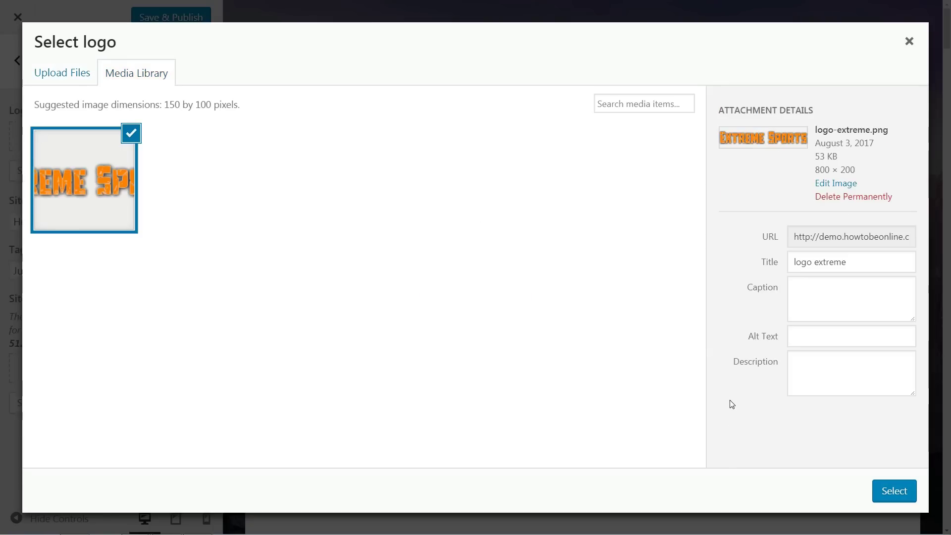
pyautogui.click(891, 491)
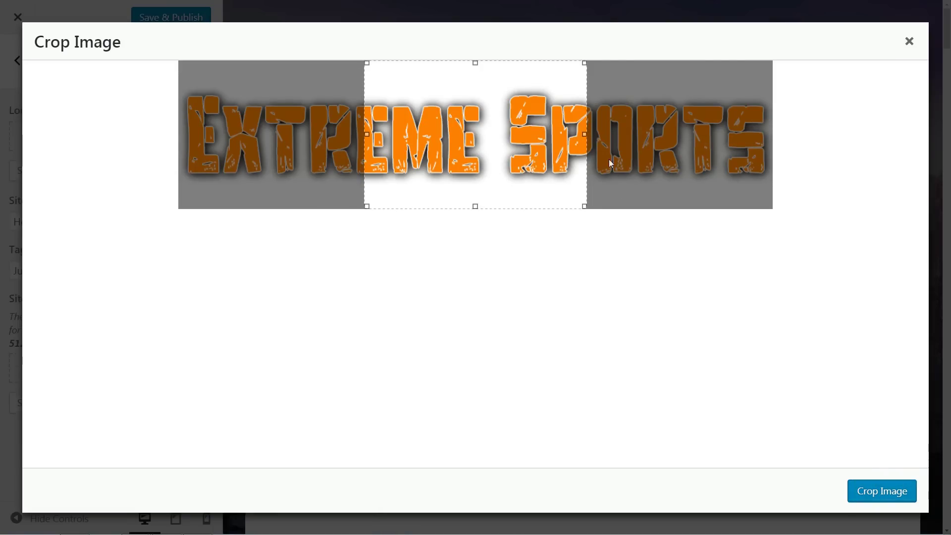
# - Crop the logo with the crop area widened to the full image, and remove it as the site logo
pyautogui.moveTo(585, 132); pyautogui.dragTo(817, 141)
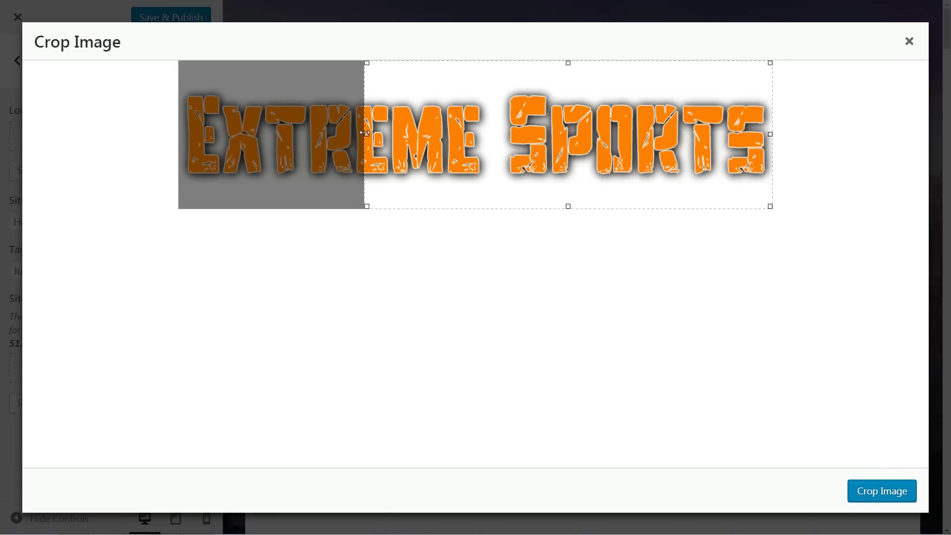
pyautogui.moveTo(366, 133); pyautogui.dragTo(100, 134)
pyautogui.click(864, 490)
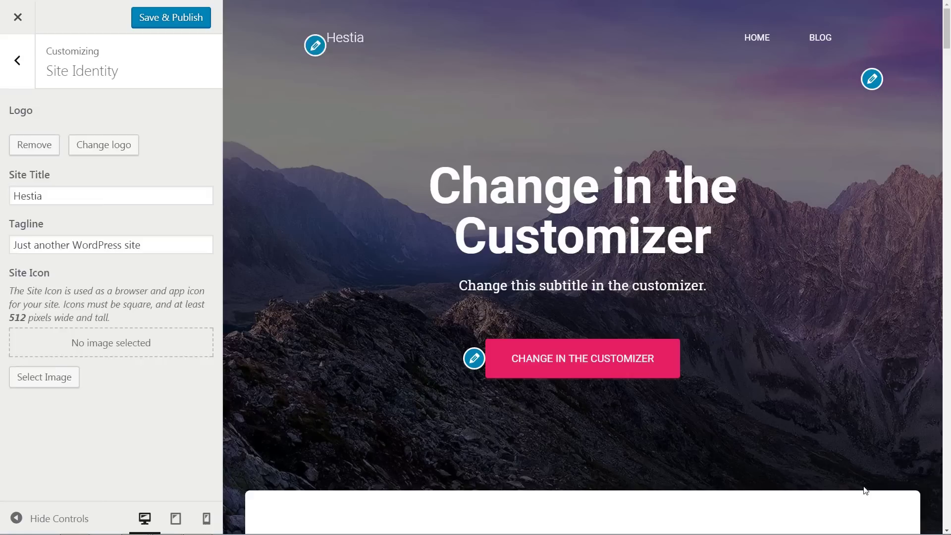
pyautogui.click(34, 192)
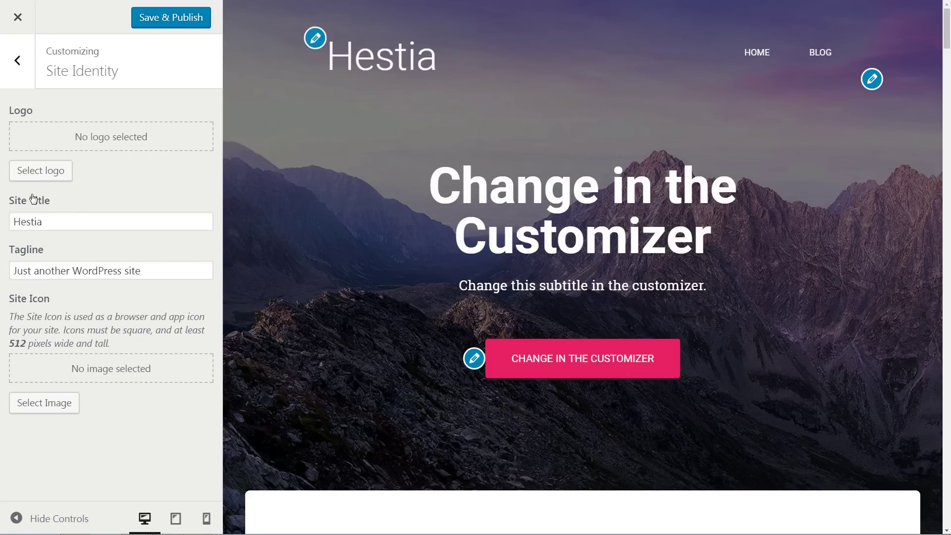
# - Set the site tagline to "the free version"
pyautogui.doubleClick(45, 222)
pyautogui.tripleClick(147, 267)
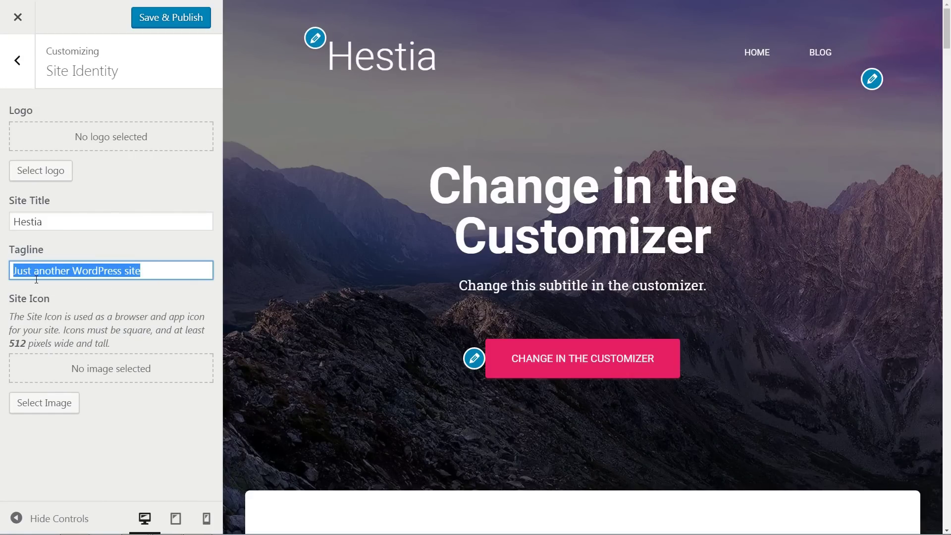
pyautogui.write('the free version')
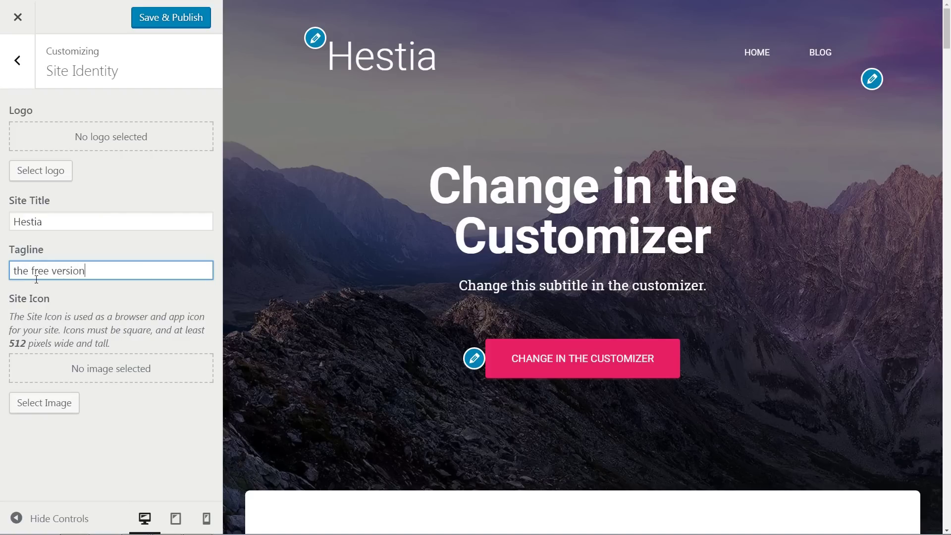
# - Upload the image "icon" as the site icon using the suggested crop, and publish the site identity changes
pyautogui.click(72, 402)
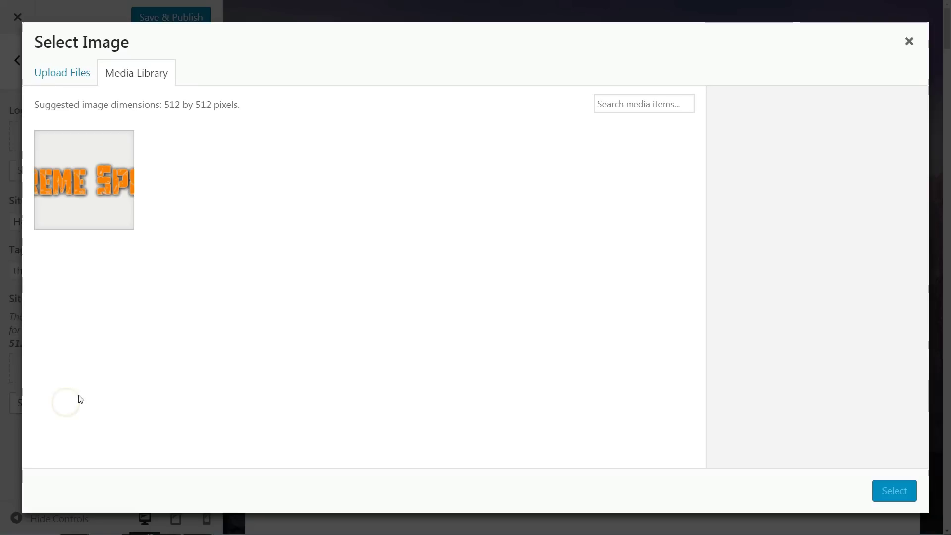
pyautogui.click(69, 72)
pyautogui.click(505, 272)
pyautogui.click(698, 155)
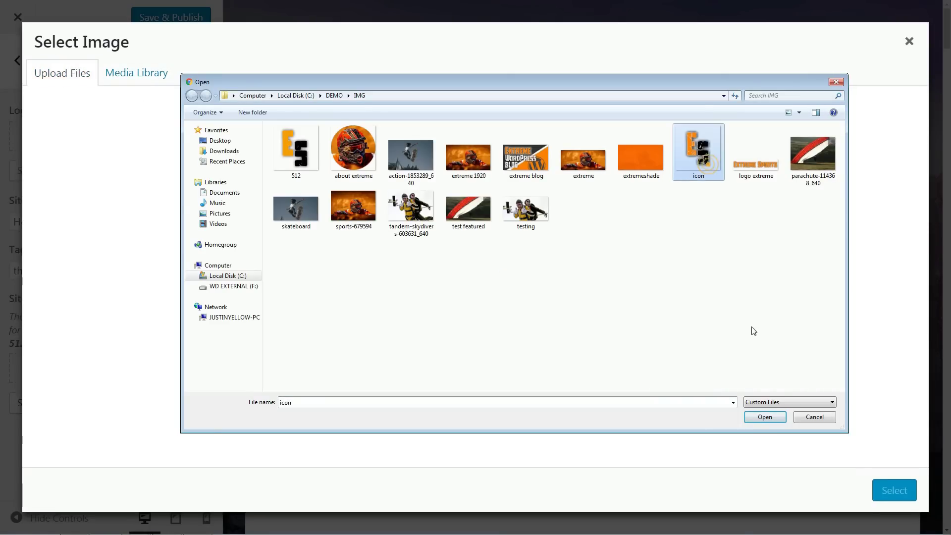
pyautogui.click(759, 416)
pyautogui.click(904, 492)
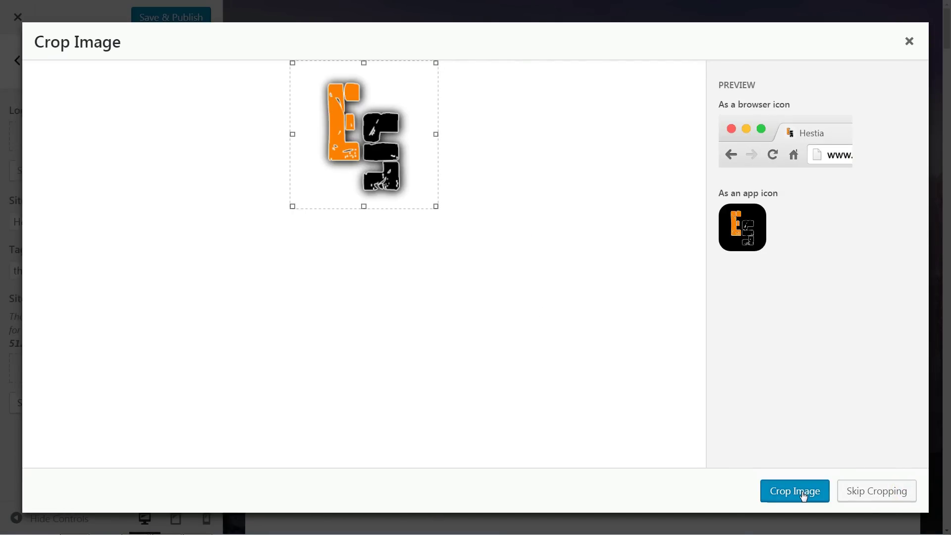
pyautogui.click(802, 492)
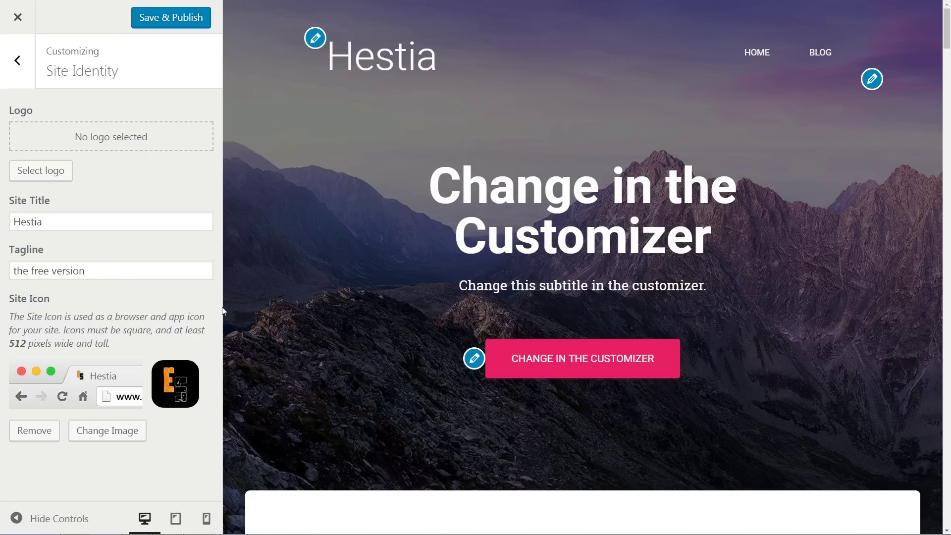
pyautogui.click(187, 16)
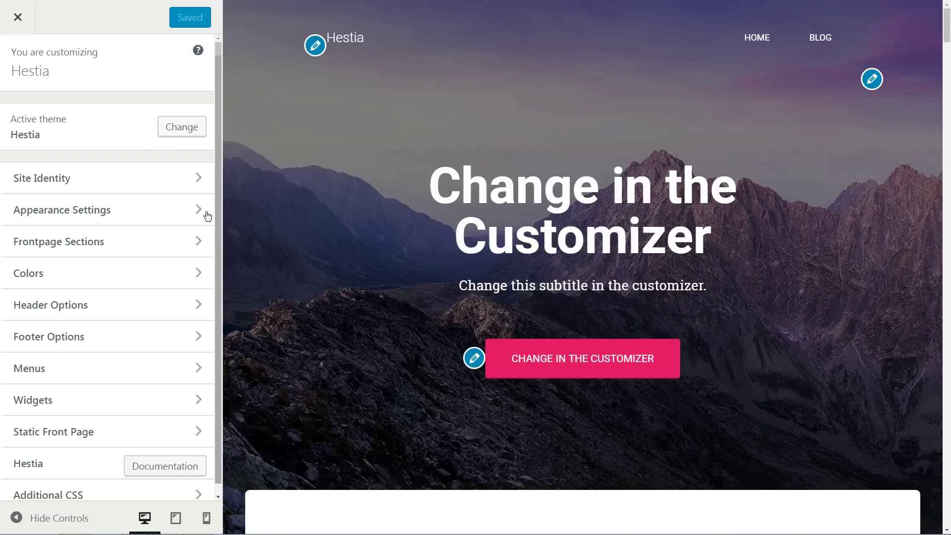
# - Open the General Settings under Appearance Settings, and switch Boxed Layout off and back on
pyautogui.click(205, 213)
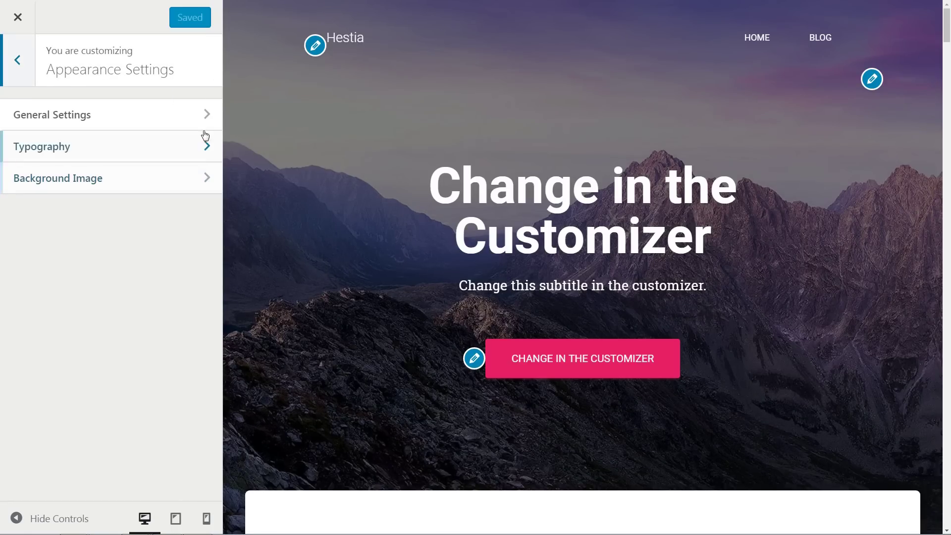
pyautogui.click(200, 115)
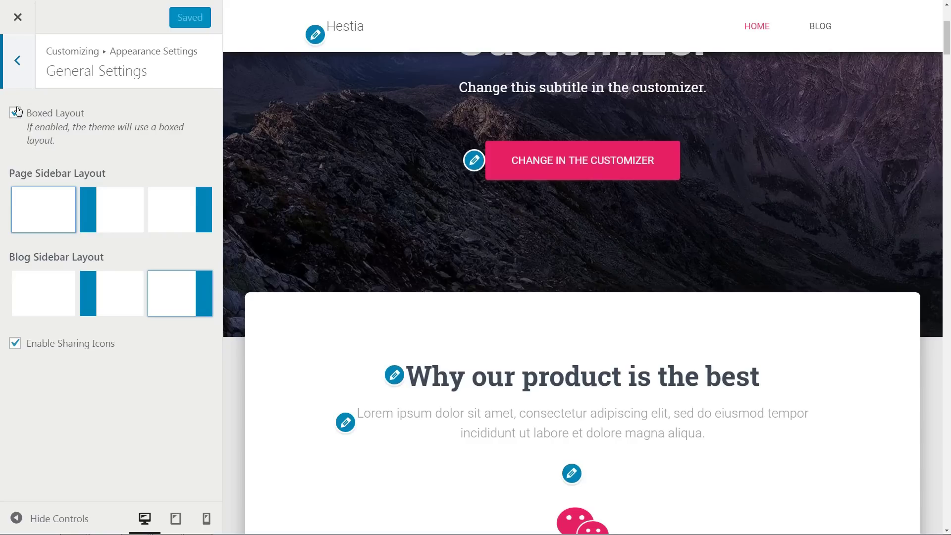
pyautogui.click(15, 111)
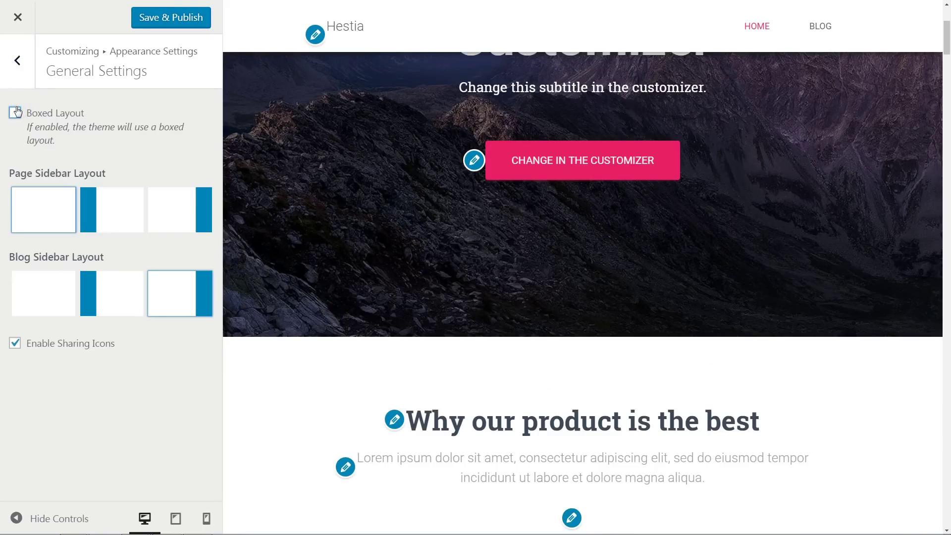
pyautogui.click(16, 110)
pyautogui.scroll(5, 326, 168)
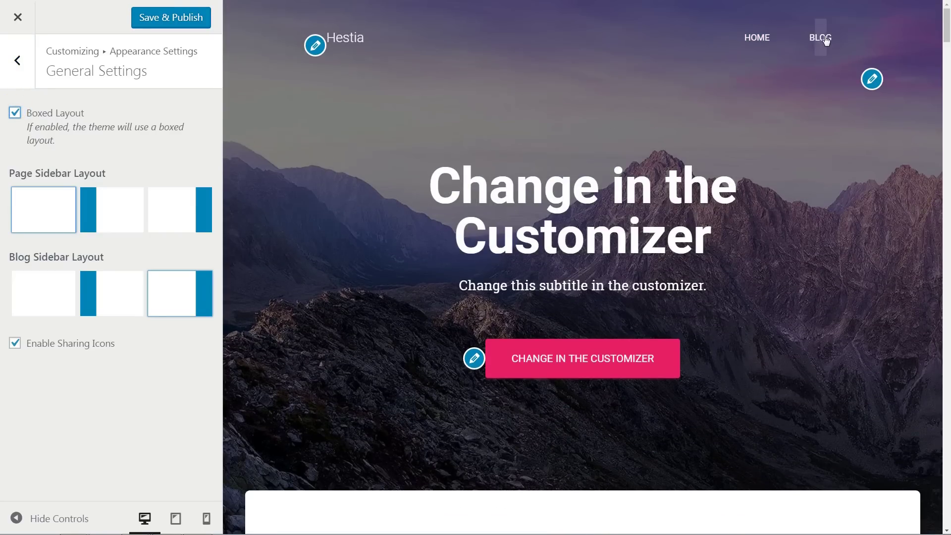
# - Preview the blog page and set the page sidebar layout to right and the blog sidebar layout to left, trying no blog sidebar first
pyautogui.click(825, 36)
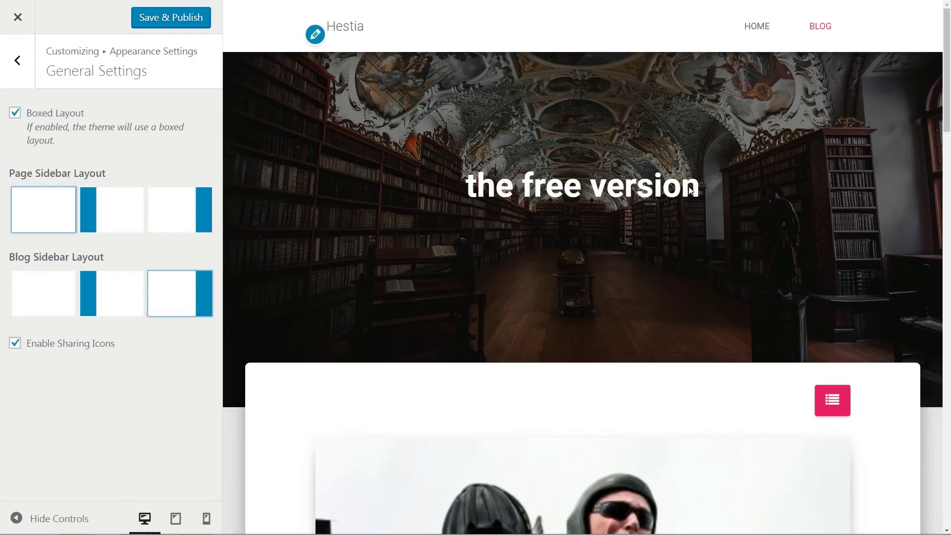
pyautogui.hotkey('ctrl', '-')
pyautogui.click(38, 207)
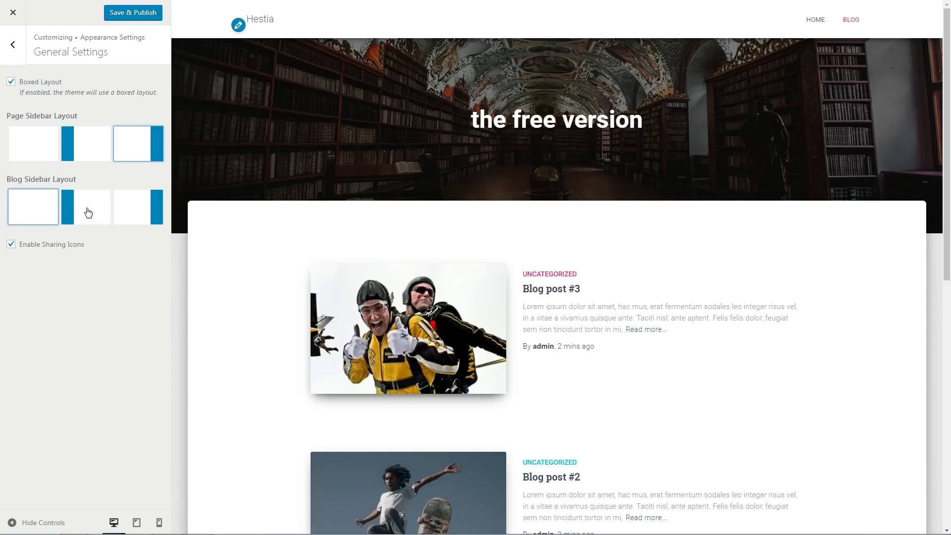
pyautogui.click(87, 212)
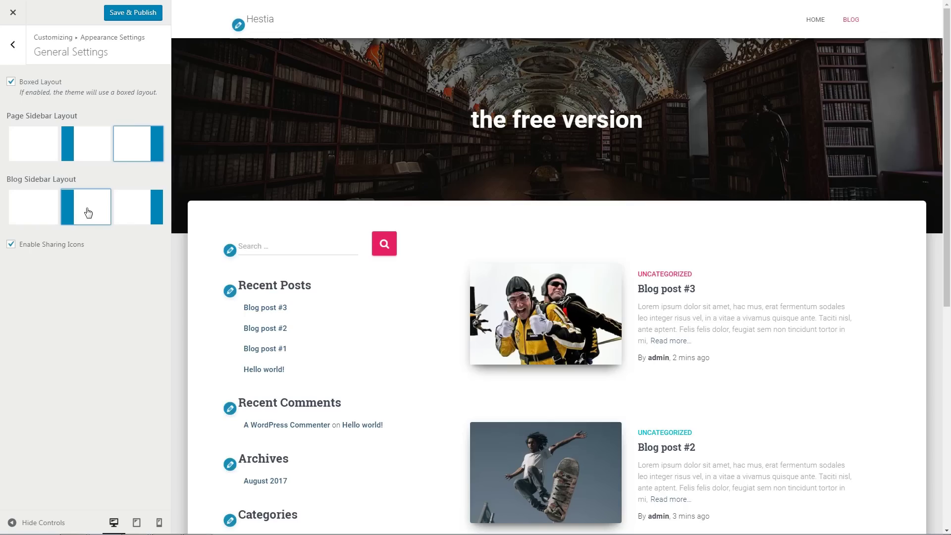
# - Set the blog sidebar layout to right, and try the left and no-sidebar page layouts before restoring the right page sidebar
pyautogui.click(139, 214)
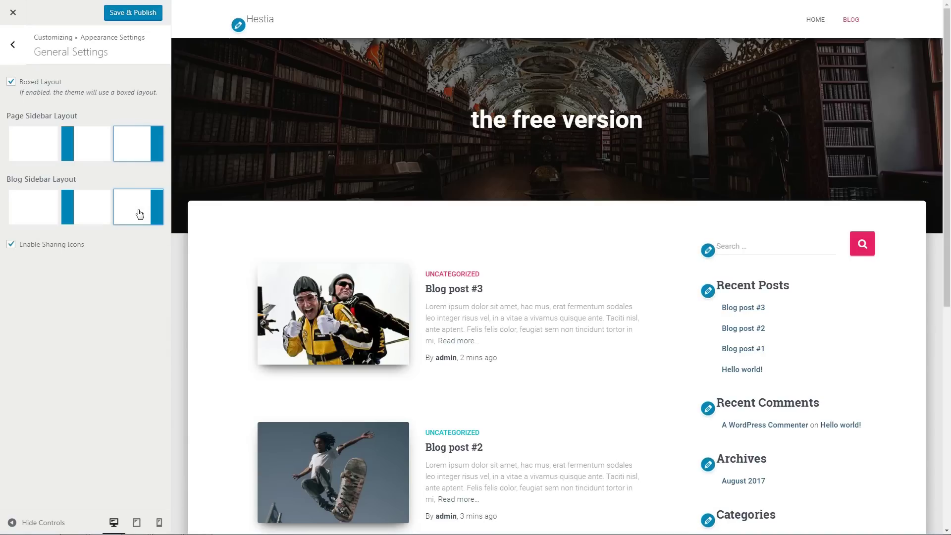
pyautogui.click(78, 143)
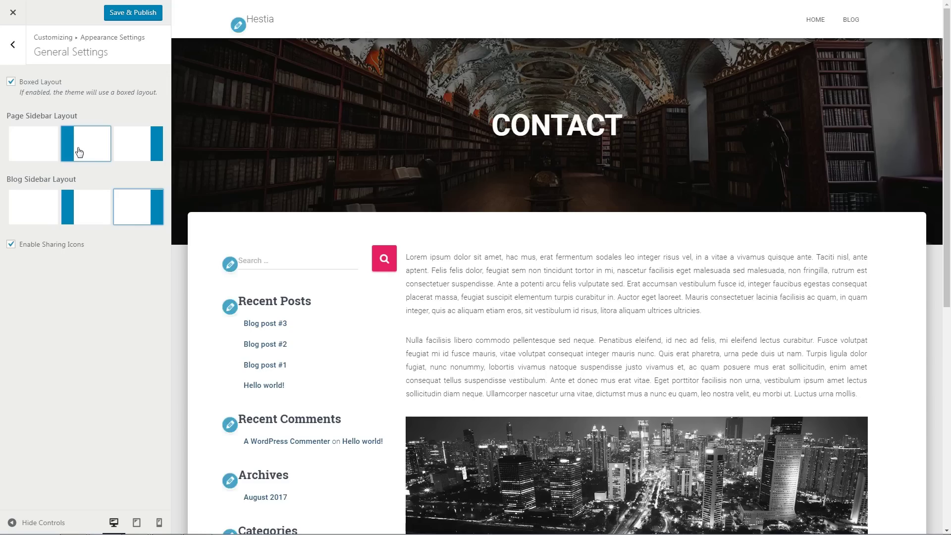
pyautogui.click(132, 146)
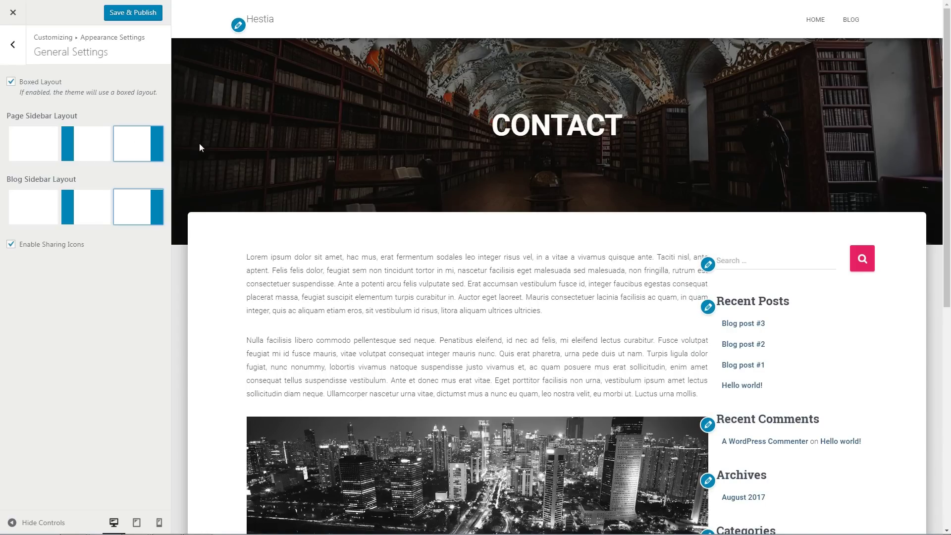
pyautogui.click(28, 144)
pyautogui.click(136, 146)
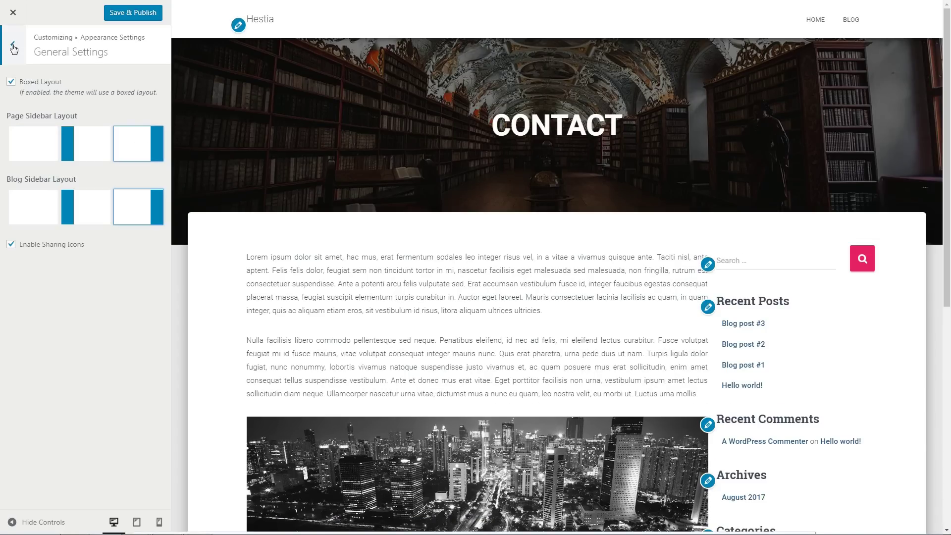
# - Open the Typography settings under Appearance Settings, and switch the latin-ext and cyrillic font subsets on and off again
pyautogui.click(13, 48)
pyautogui.click(150, 108)
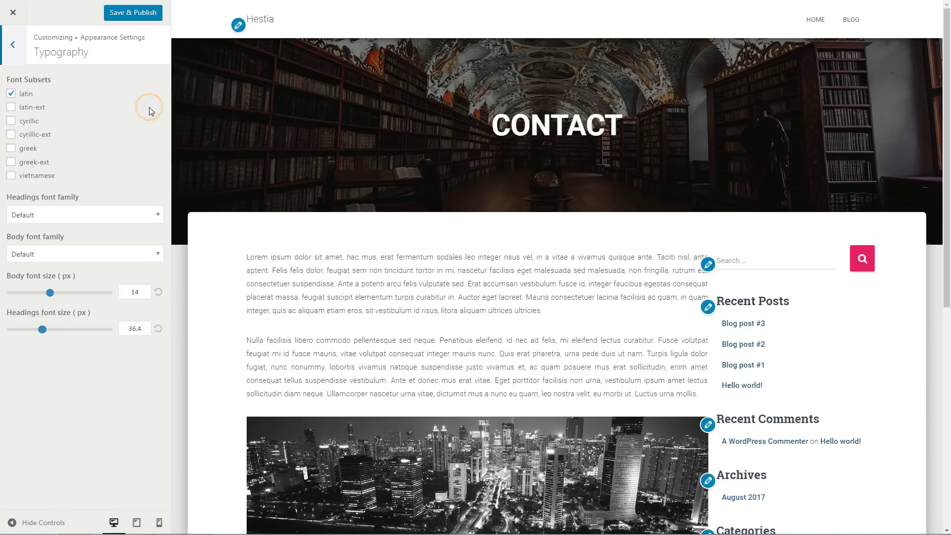
pyautogui.click(21, 110)
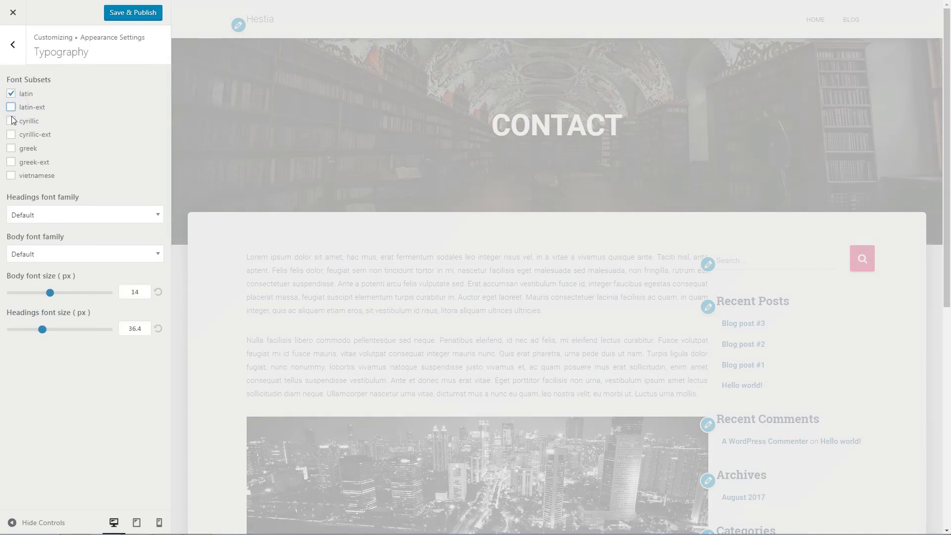
pyautogui.click(12, 121)
pyautogui.click(12, 121)
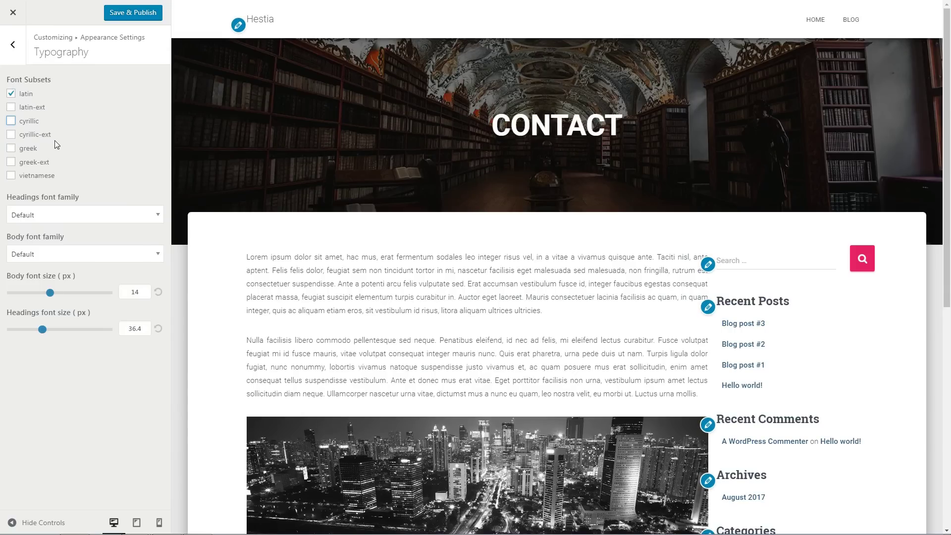
# - Look at the fonts offered for the headings font family and the body font family
pyautogui.click(157, 218)
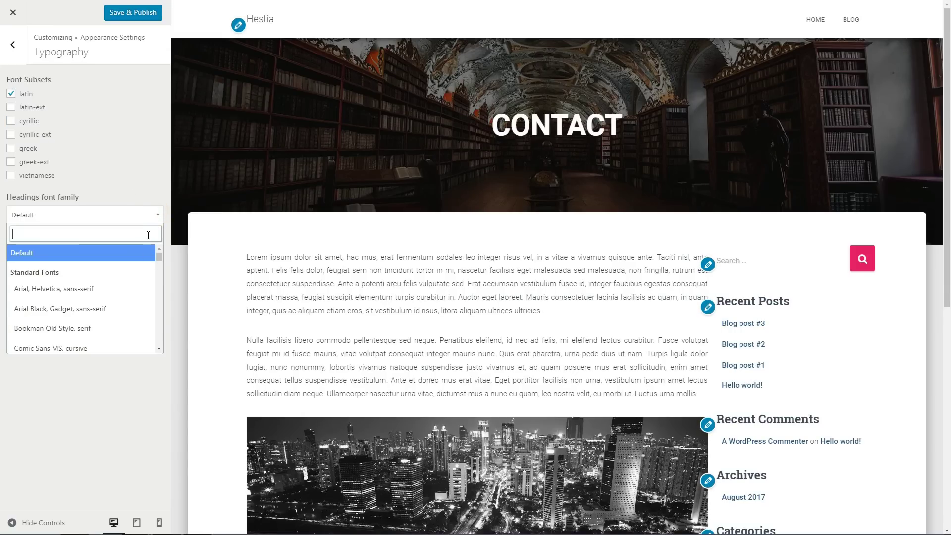
pyautogui.click(159, 221)
pyautogui.click(158, 254)
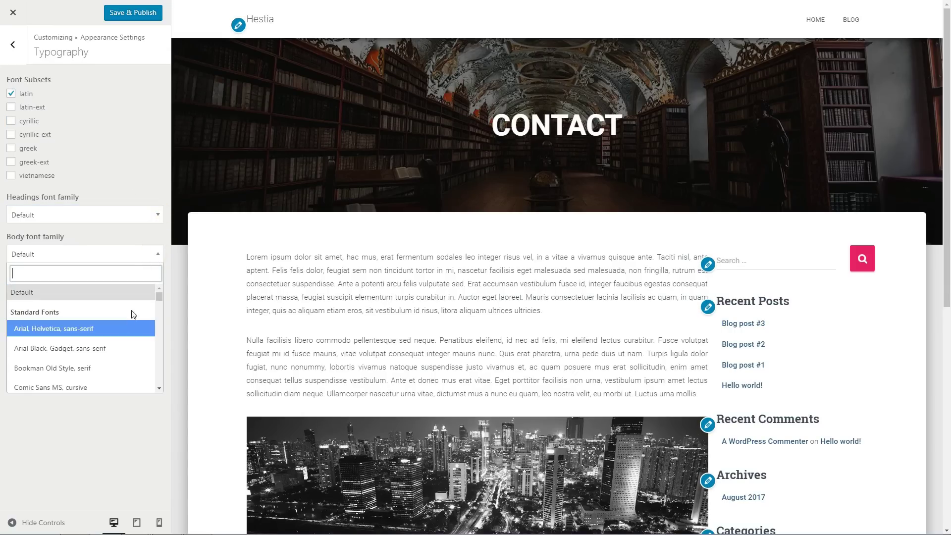
pyautogui.click(159, 261)
# - Set the body font size to 16.1 px and the headings font size to 42 px, and publish the changes
pyautogui.moveTo(50, 293); pyautogui.dragTo(79, 297)
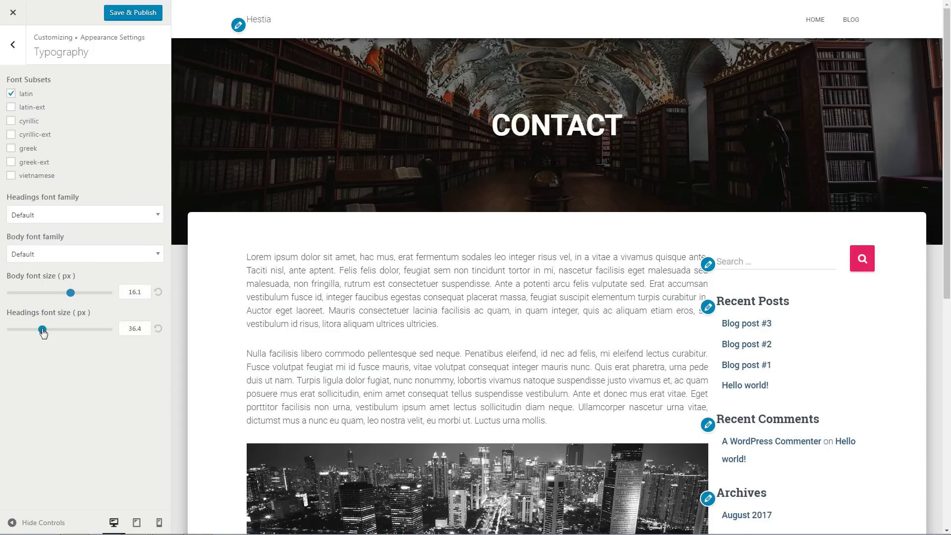
pyautogui.moveTo(43, 330); pyautogui.dragTo(71, 332)
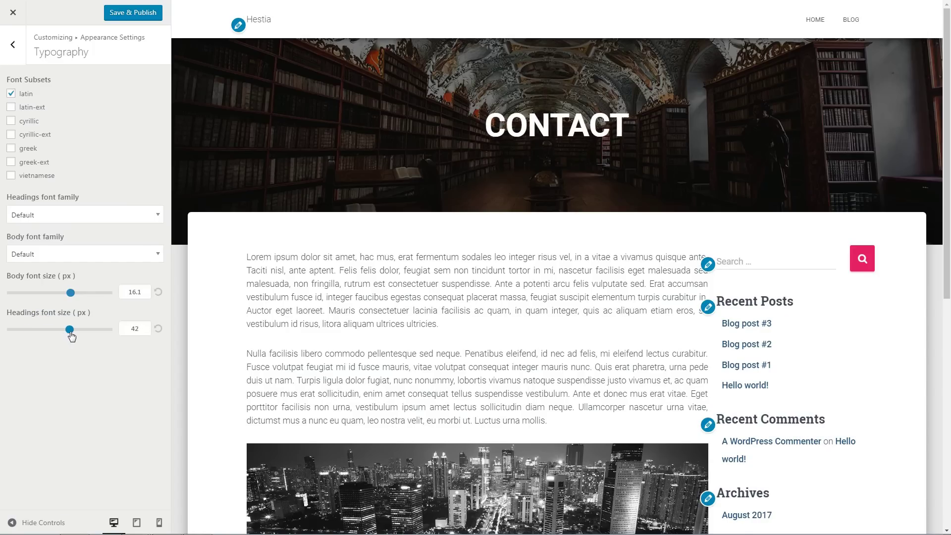
pyautogui.click(126, 15)
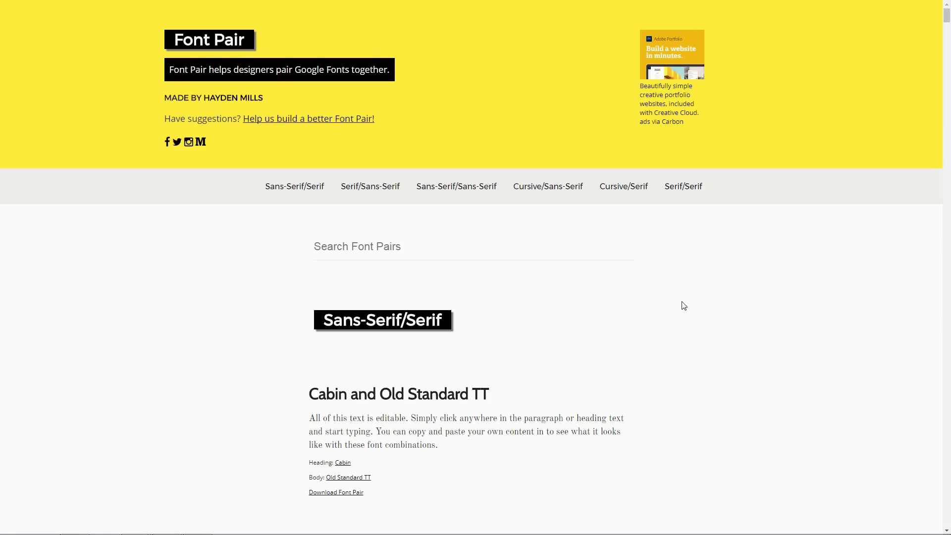
# - Browse the Sans-Serif/Serif, Serif/Sans-Serif and Sans-Serif/Sans-Serif font combinations on the Font Pair website
pyautogui.scroll(-5, 682, 303)
pyautogui.scroll(-6, 683, 305)
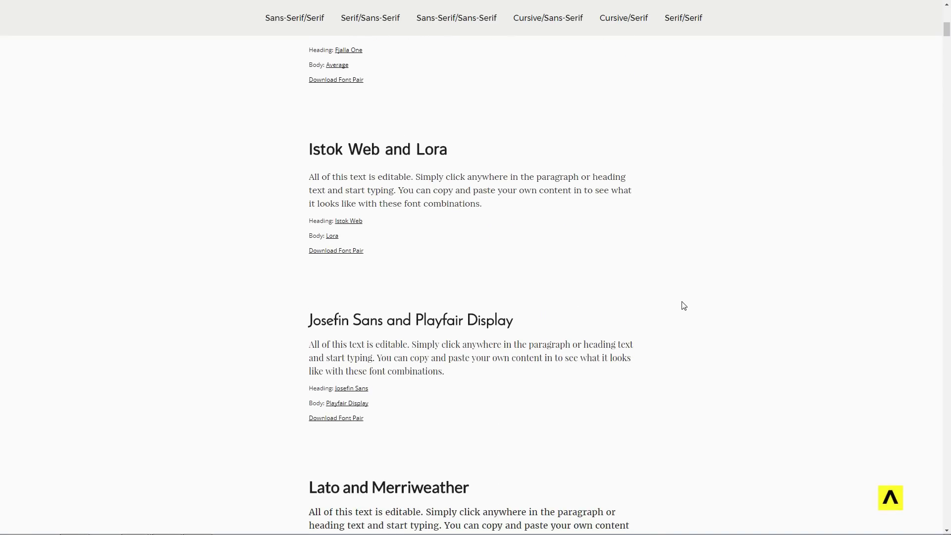
pyautogui.scroll(-12, 389, 151)
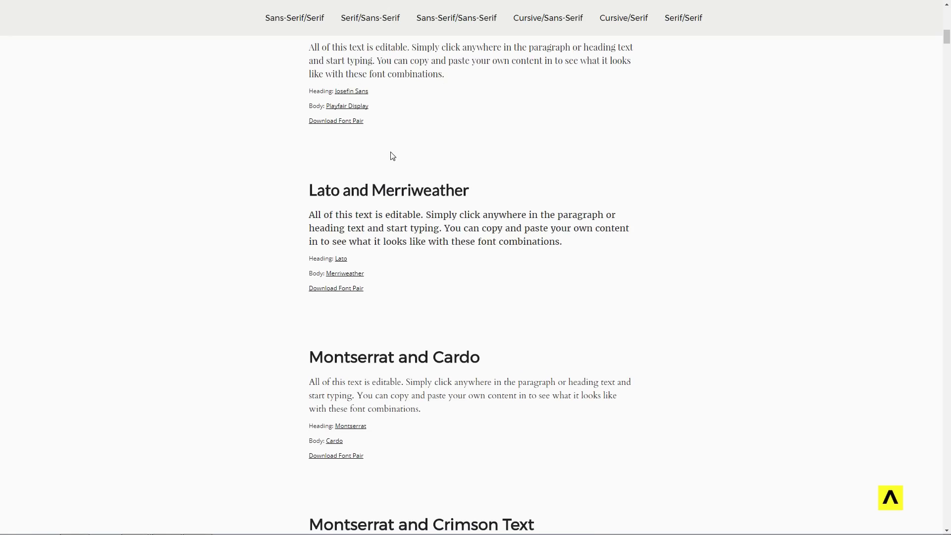
pyautogui.click(389, 18)
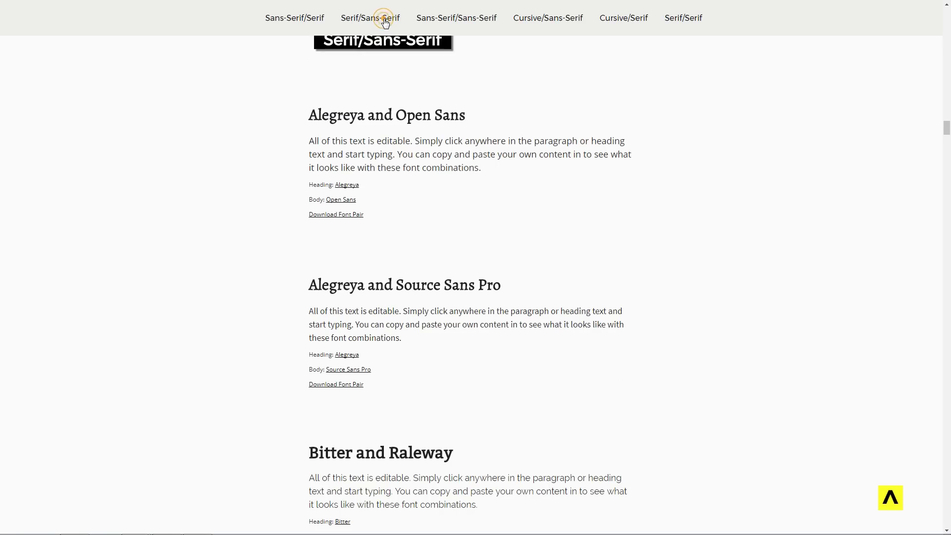
pyautogui.click(447, 19)
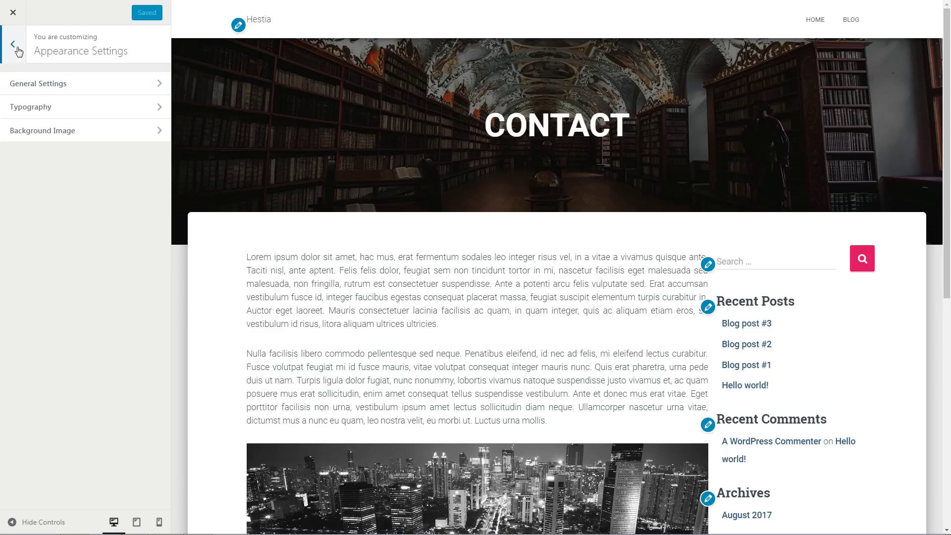
# - Back in the WordPress customizer, open the Frontpage Sections settings and look over the home page in the preview
pyautogui.click(16, 52)
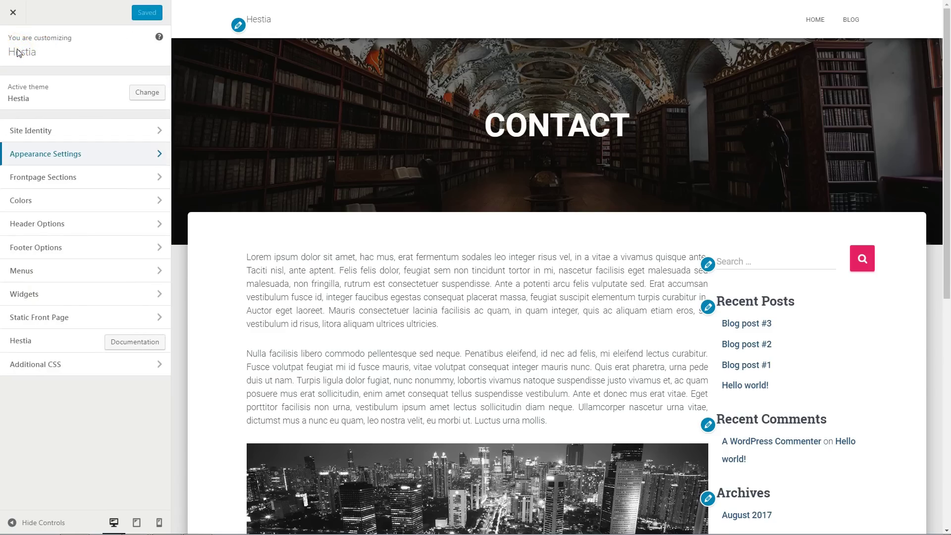
pyautogui.click(156, 178)
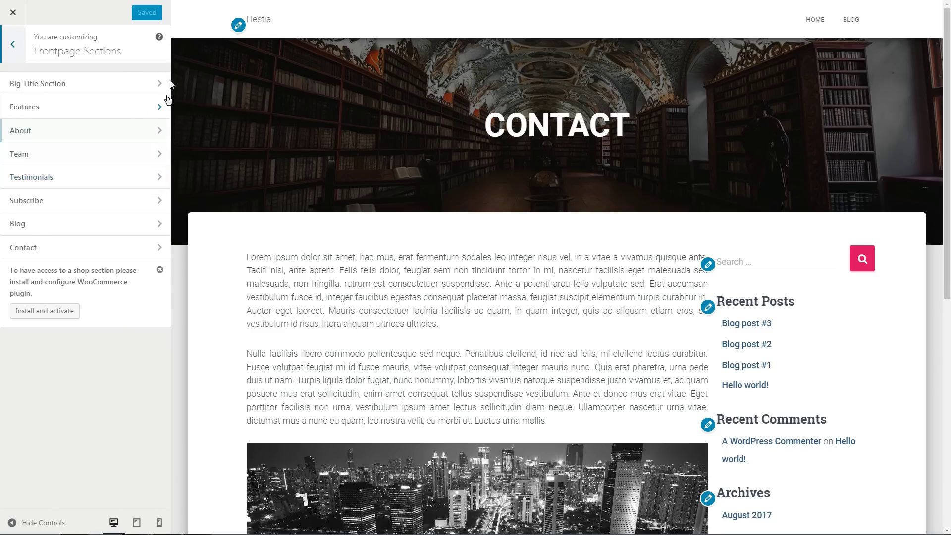
pyautogui.click(259, 24)
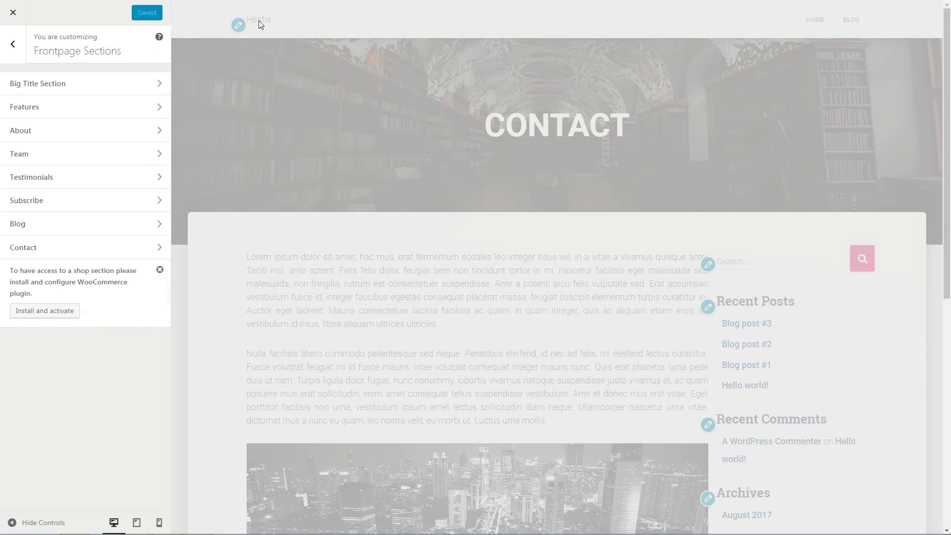
pyautogui.scroll(-10, 510, 218)
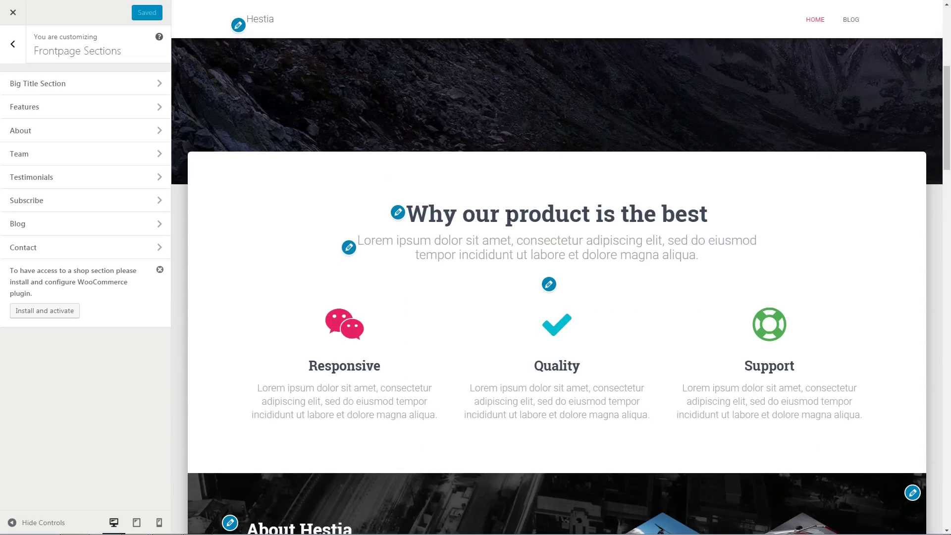
pyautogui.scroll(-15, 509, 215)
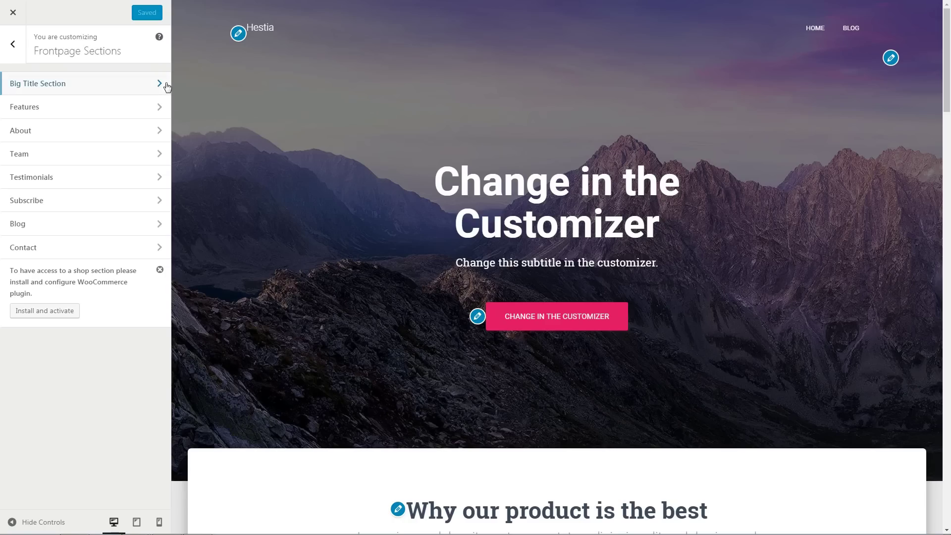
# - Replace the Big Title Section's background with the black-and-white night city image from the media library
pyautogui.click(163, 83)
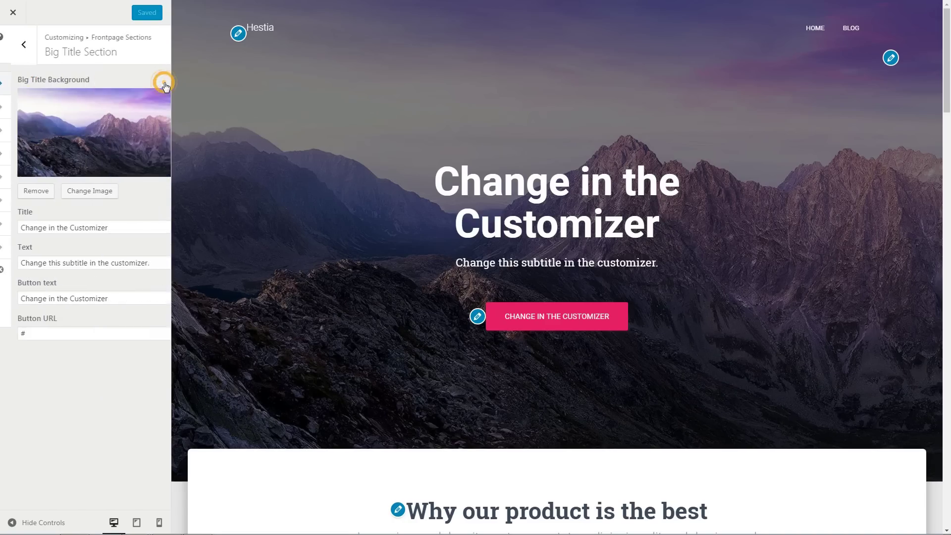
pyautogui.click(60, 193)
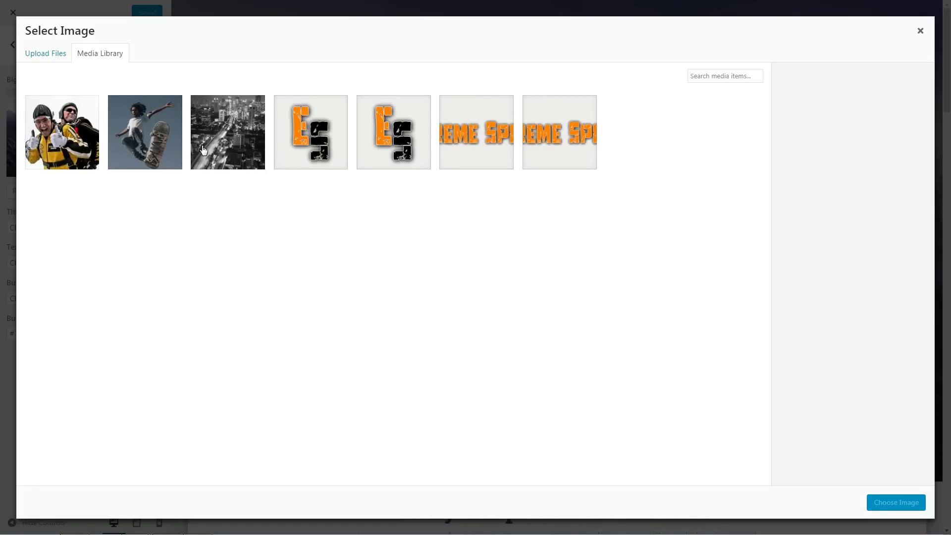
pyautogui.click(203, 150)
pyautogui.click(886, 502)
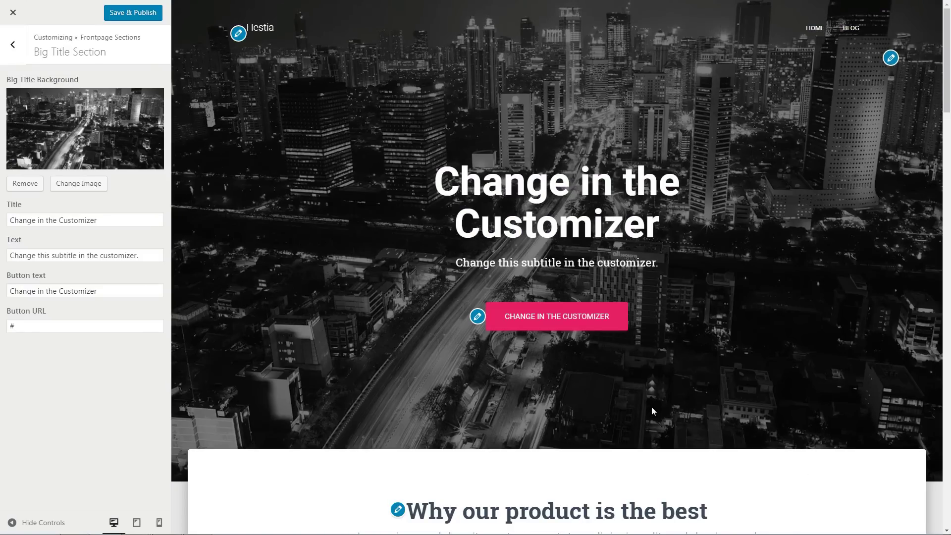
# - Set the big title to "My Website" and its text to "using the free version of HESTIA"
pyautogui.moveTo(99, 219); pyautogui.dragTo(2, 229)
pyautogui.press('BackSpace')
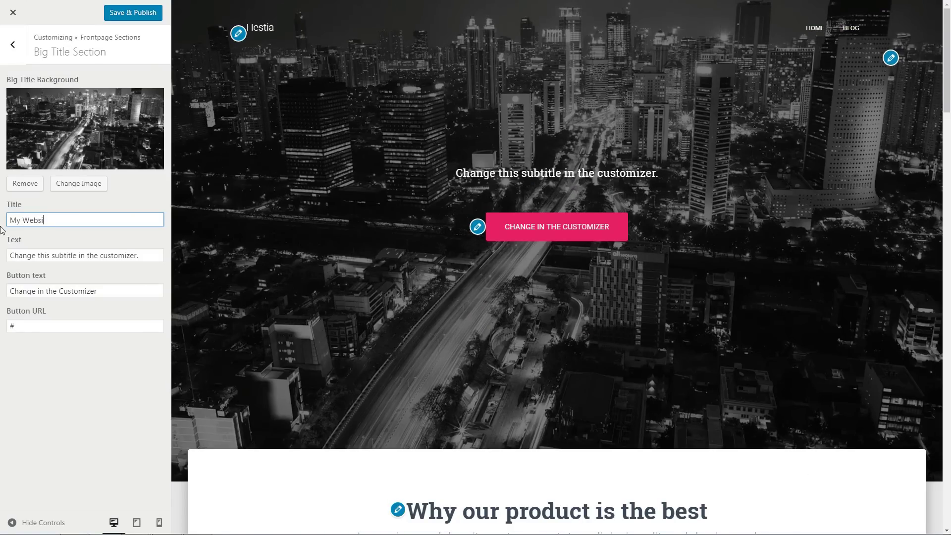
pyautogui.write('My Website')
pyautogui.moveTo(149, 255); pyautogui.dragTo(7, 261)
pyautogui.write('using the fr')
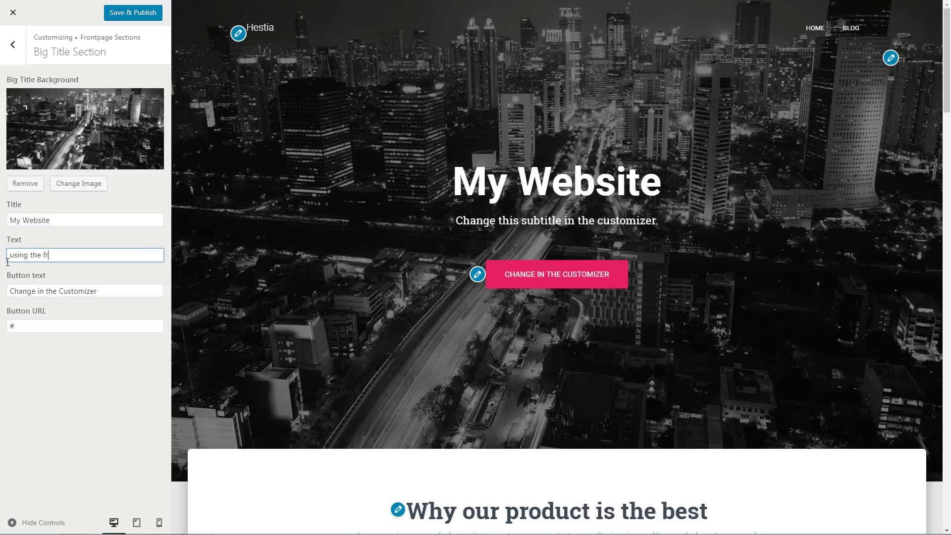
pyautogui.write('ee version of HESTIA')
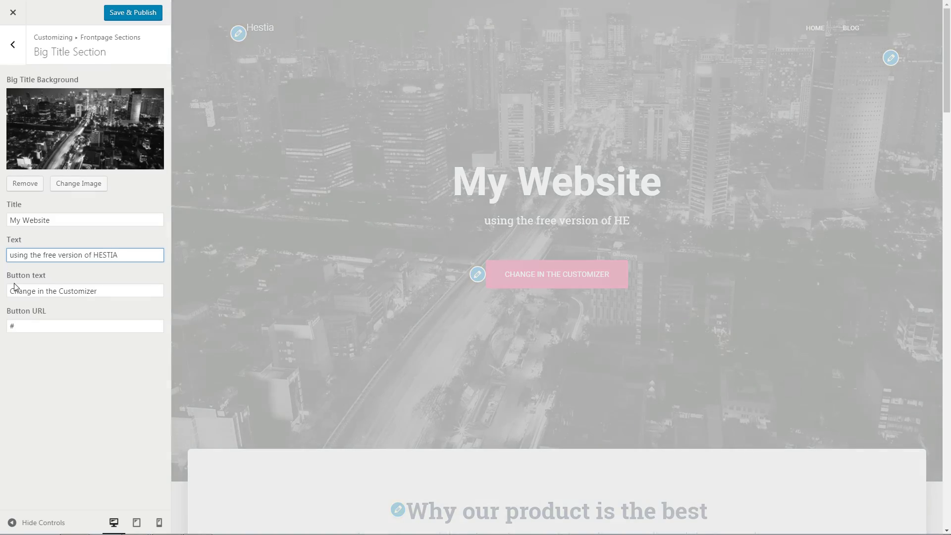
# - Set the big title's button text to "BUTTON TEXT" and its button URL to "#", and publish the changes
pyautogui.tripleClick(9, 291)
pyautogui.write('BUTTON TEXT')
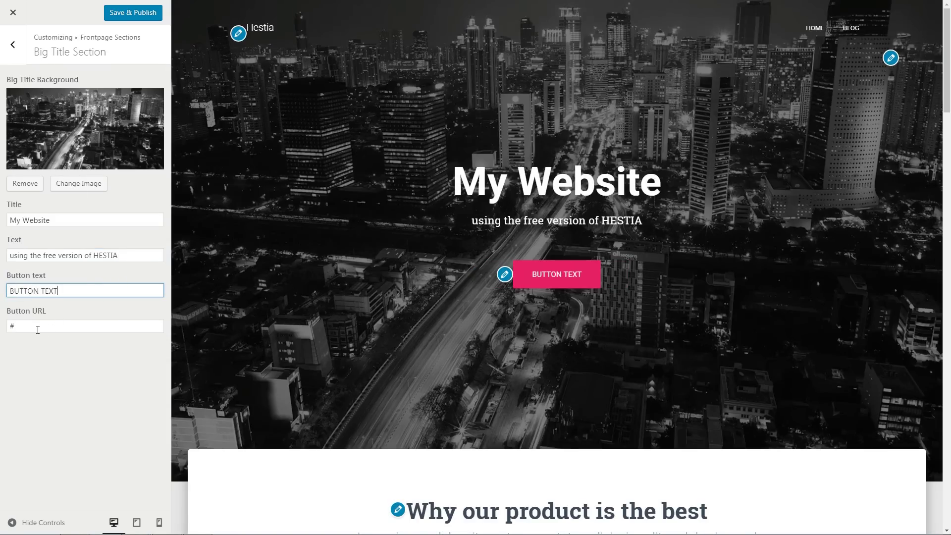
pyautogui.tripleClick(8, 326)
pyautogui.write('http')
pyautogui.hotkey('ctrl', 'a')
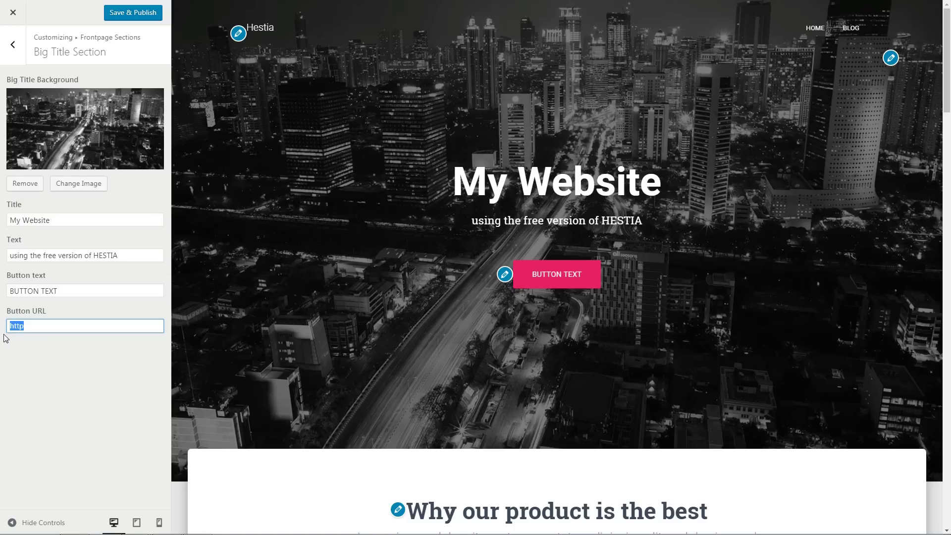
pyautogui.write('#')
pyautogui.click(129, 15)
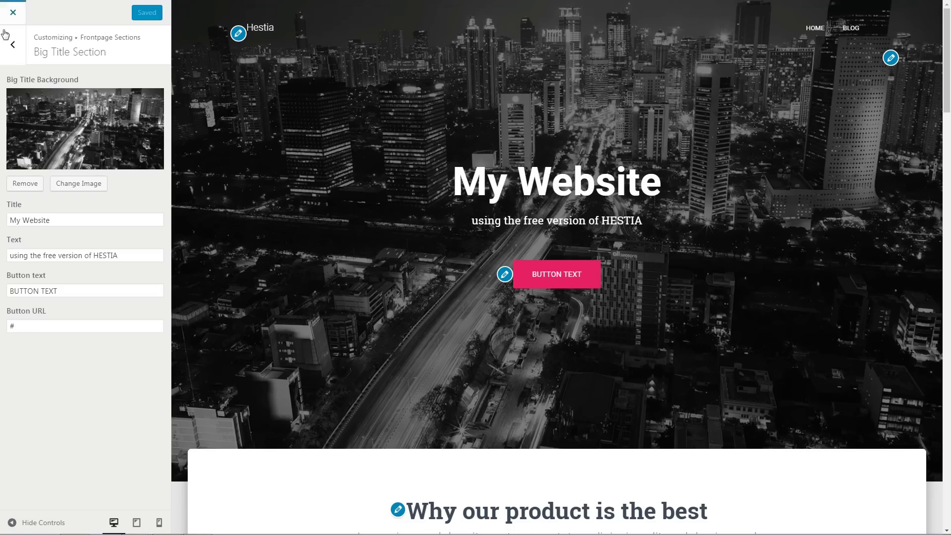
# - In the Features section, set the section title to "say something about your product" and the section subtitle to "subtitle"
pyautogui.click(13, 45)
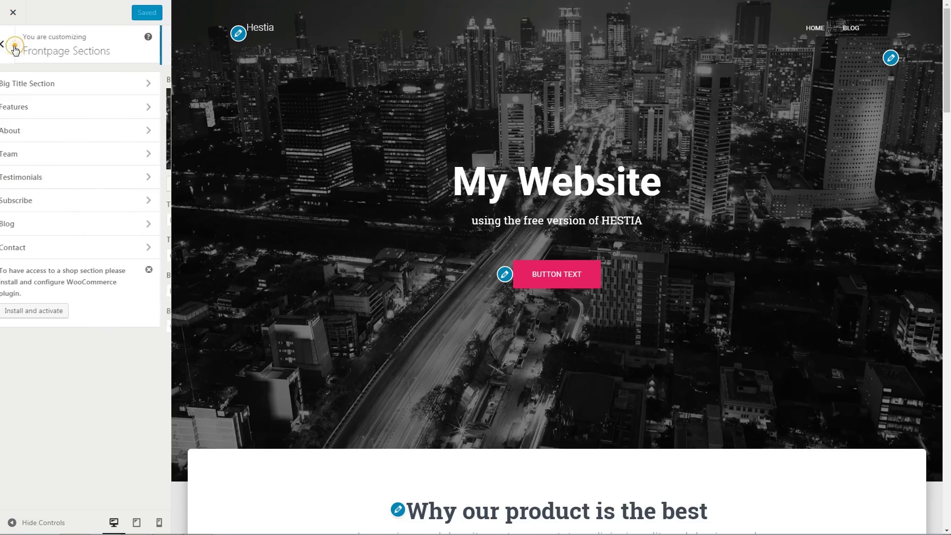
pyautogui.click(160, 107)
pyautogui.scroll(-1, 501, 365)
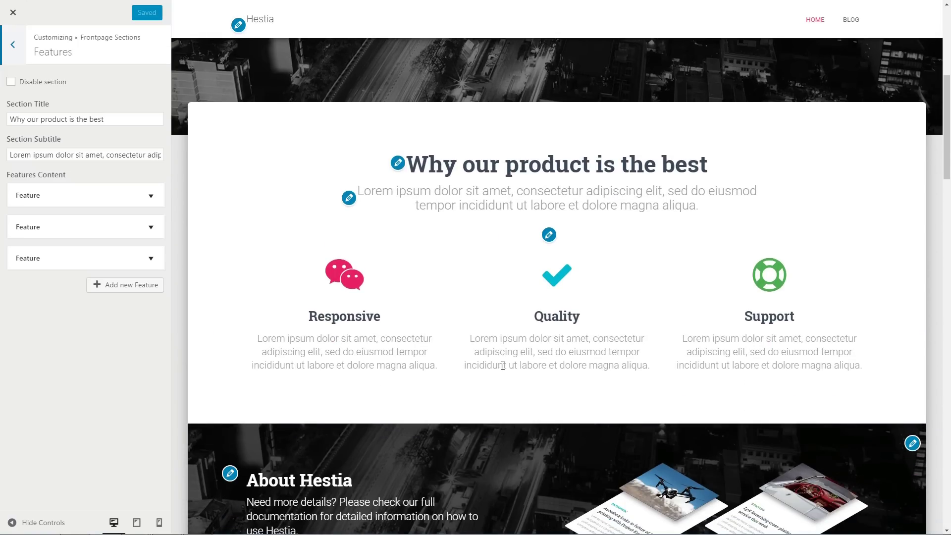
pyautogui.write('ay somethin')
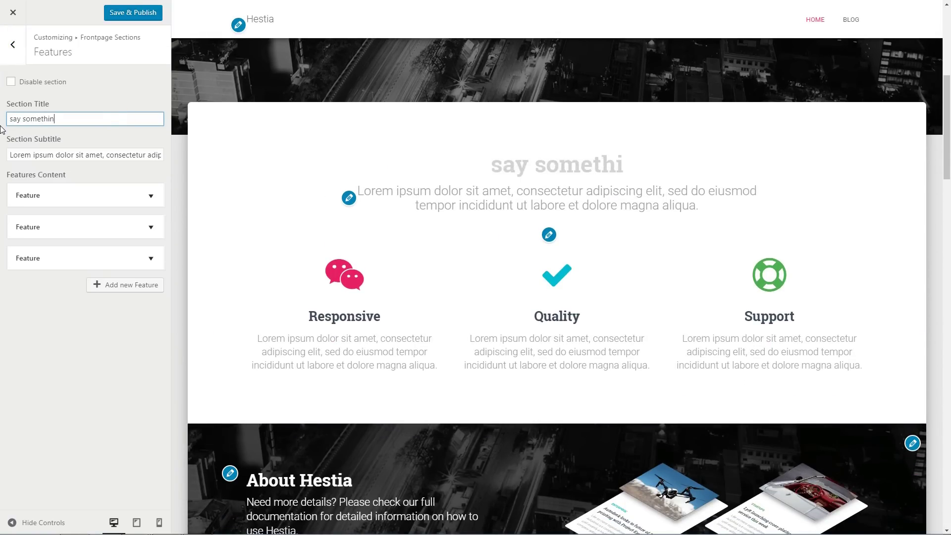
pyautogui.write('g about your product')
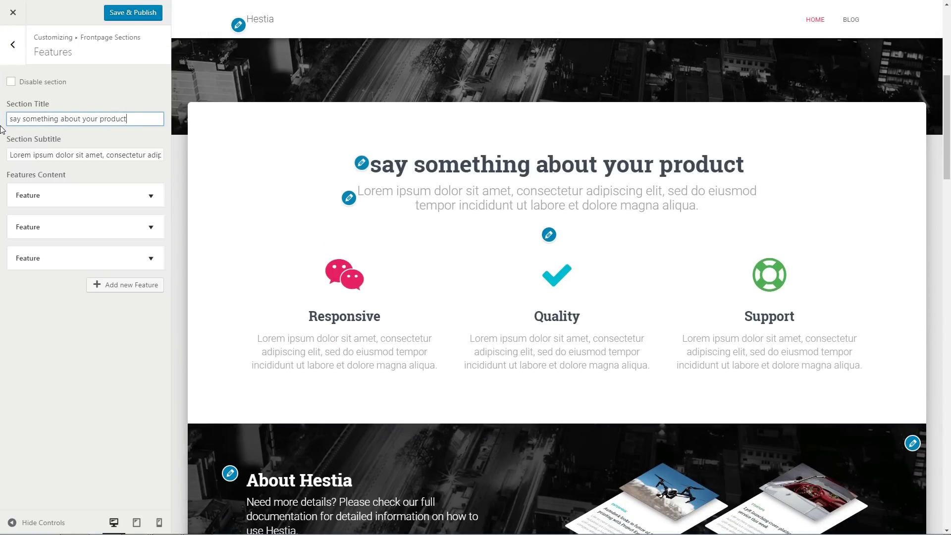
pyautogui.tripleClick(34, 151)
pyautogui.write('subtitle')
# - Change the first feature's icon to fa-ambulance and its color to the blue preset
pyautogui.click(151, 199)
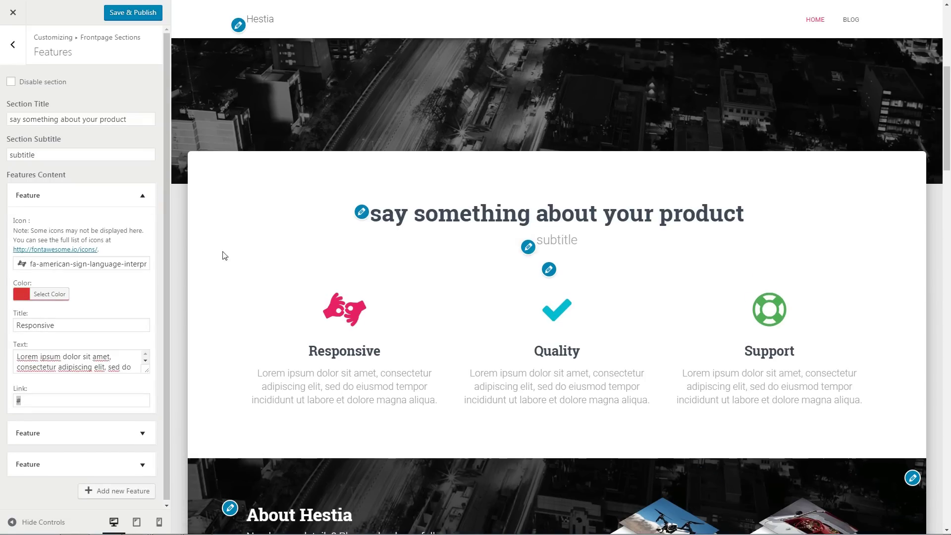
pyautogui.click(79, 264)
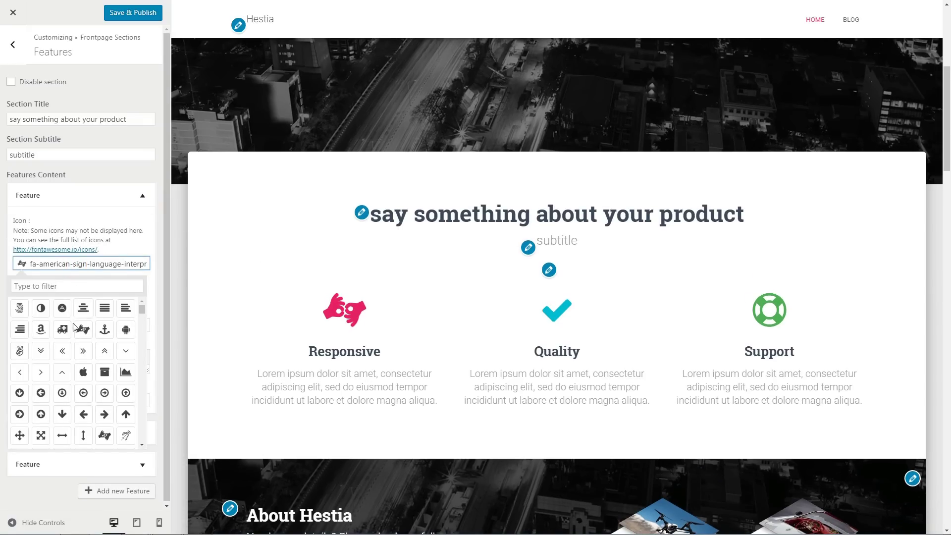
pyautogui.click(65, 327)
pyautogui.click(76, 234)
pyautogui.click(49, 294)
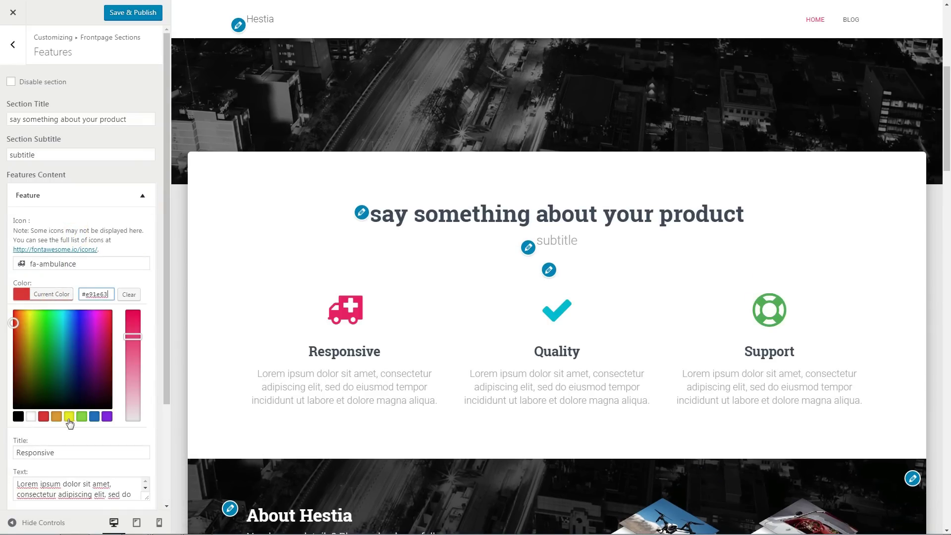
pyautogui.click(94, 416)
pyautogui.click(112, 227)
# - Review the first feature's title, text and link fields, and collapse the feature
pyautogui.doubleClick(77, 322)
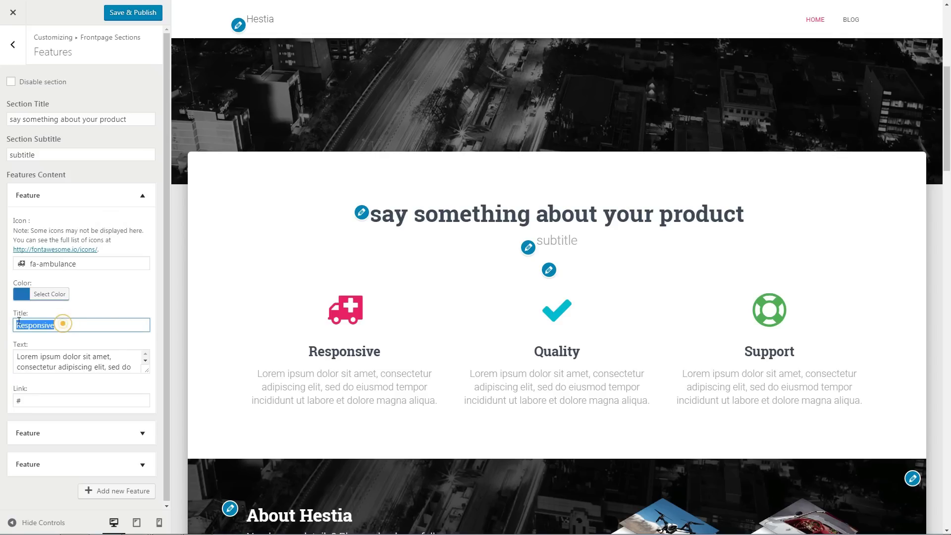
pyautogui.moveTo(17, 356); pyautogui.dragTo(158, 376)
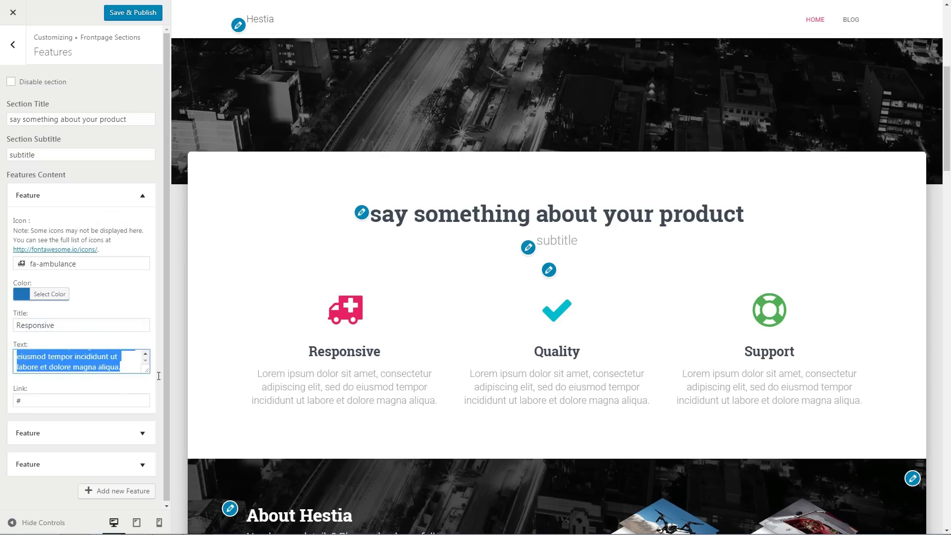
pyautogui.doubleClick(27, 401)
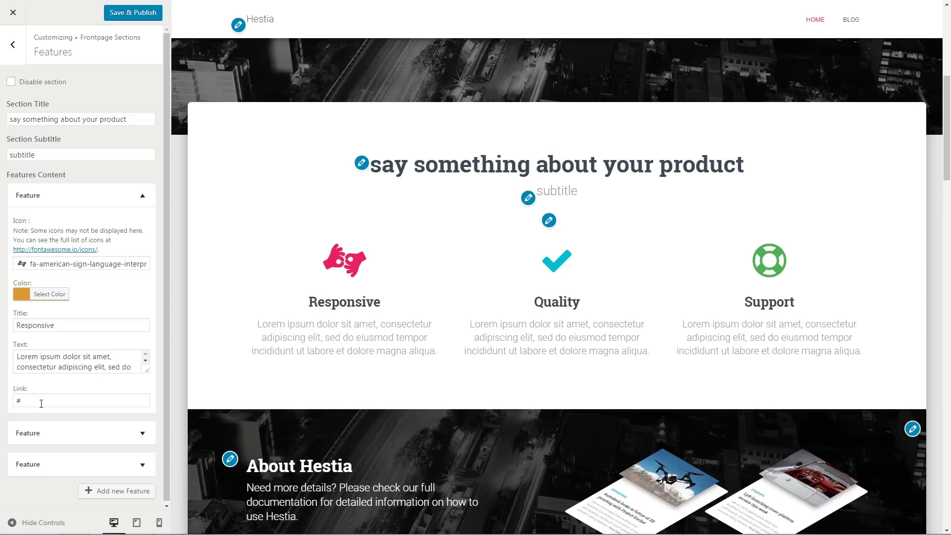
pyautogui.doubleClick(40, 402)
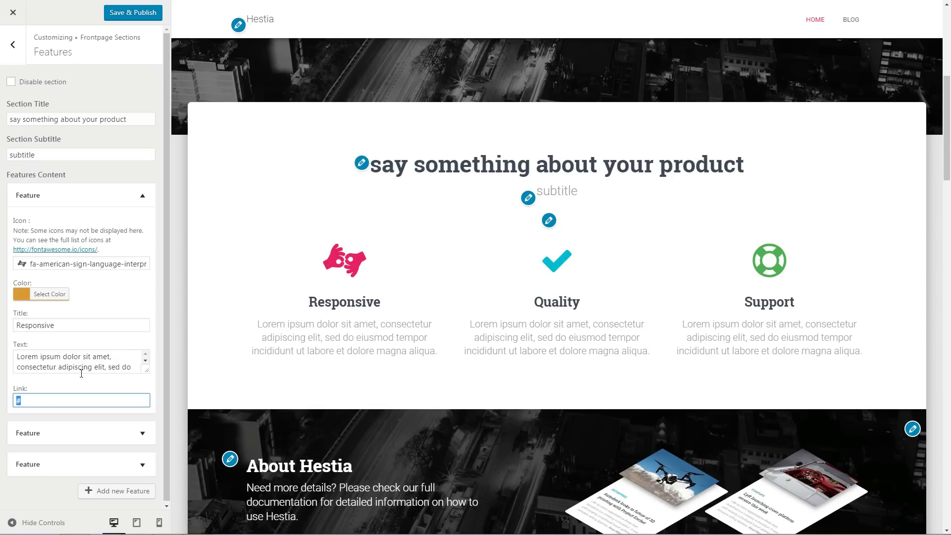
pyautogui.click(140, 195)
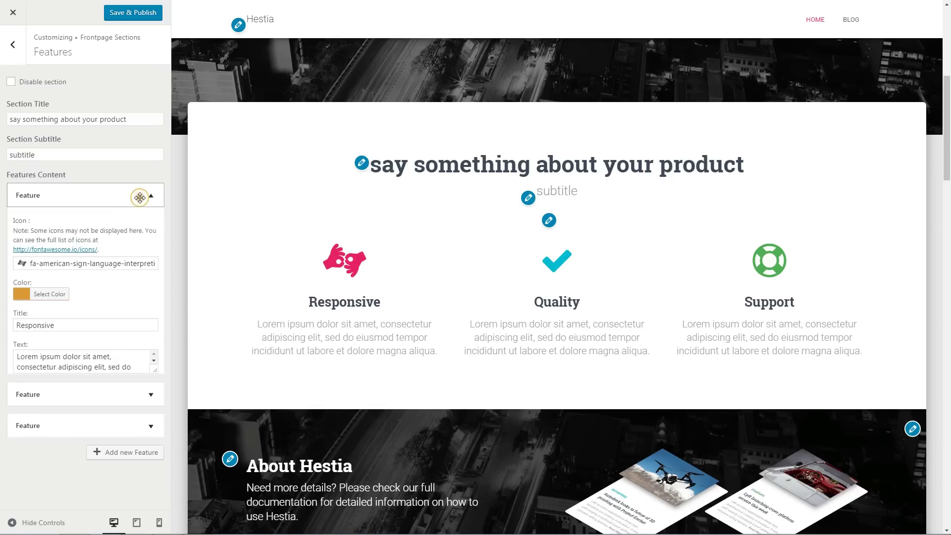
# - Add a fourth feature with the fa-adn icon and open its color selection
pyautogui.click(131, 286)
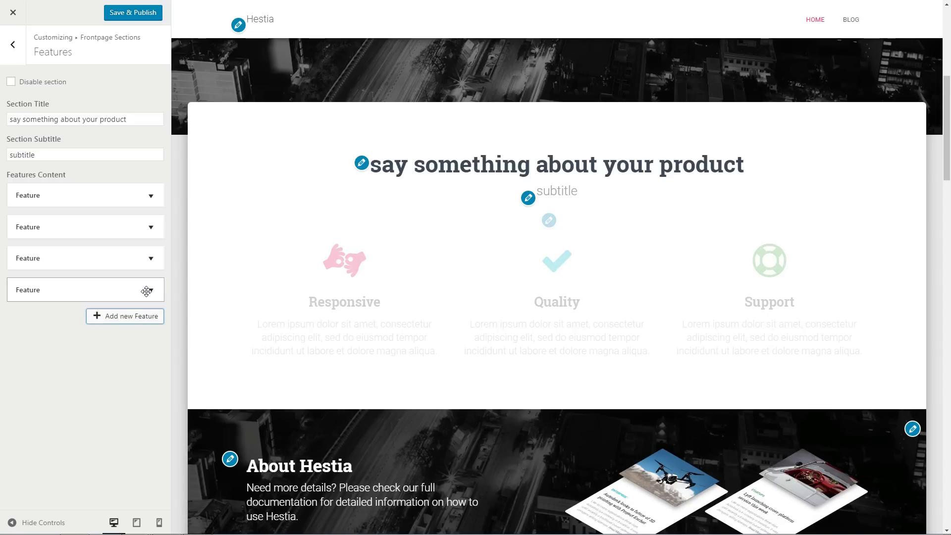
pyautogui.click(151, 291)
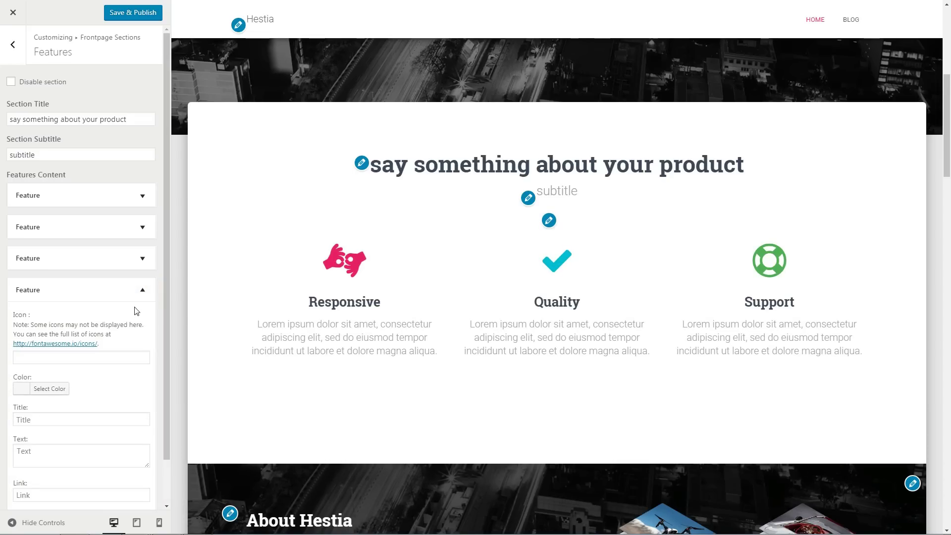
pyautogui.scroll(-1, 133, 307)
pyautogui.click(75, 314)
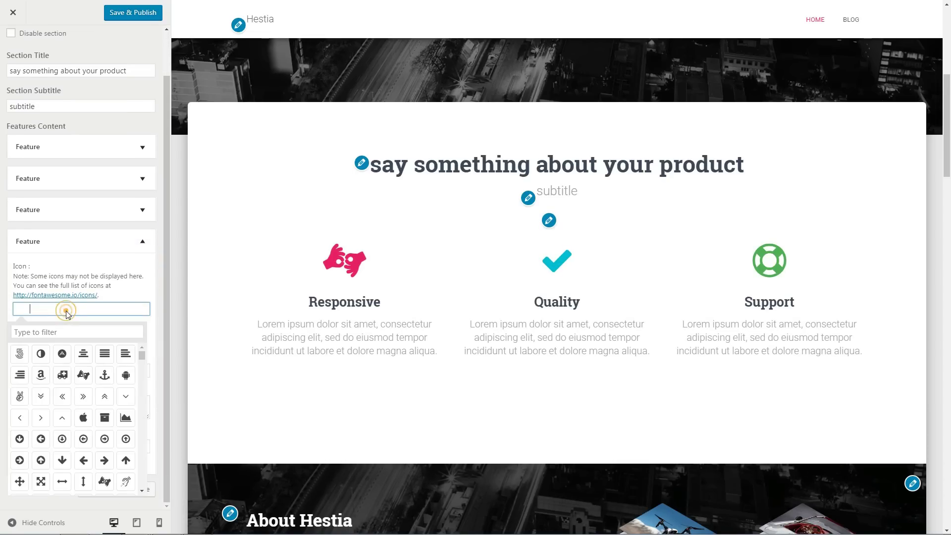
pyautogui.click(62, 353)
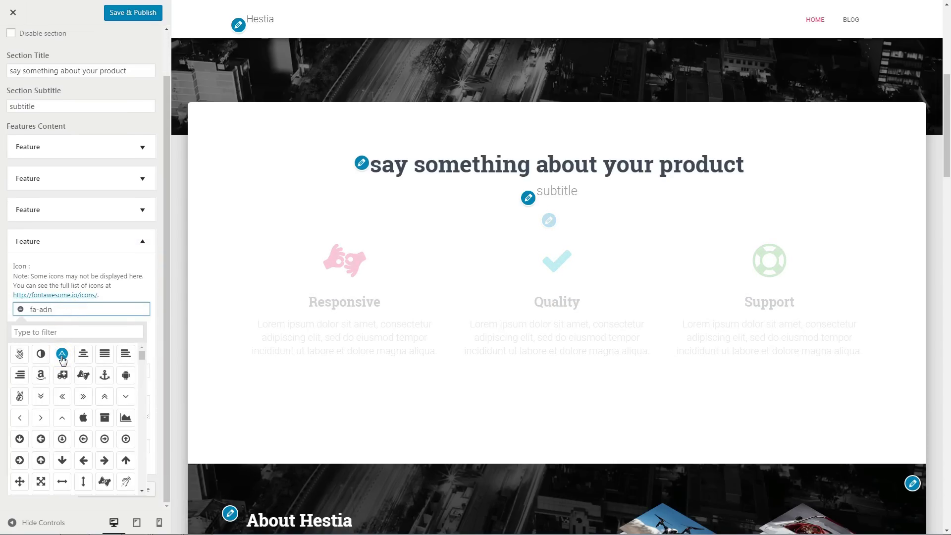
pyautogui.click(123, 292)
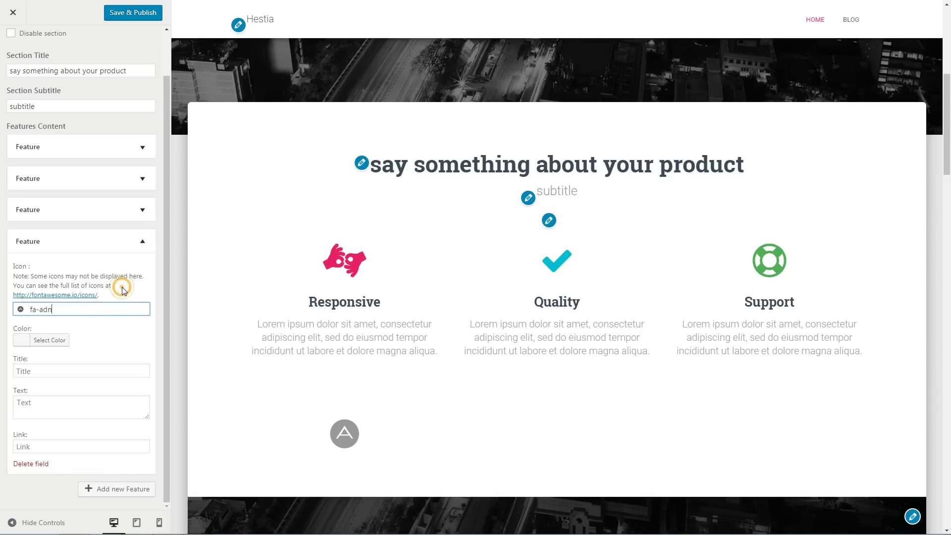
pyautogui.click(54, 340)
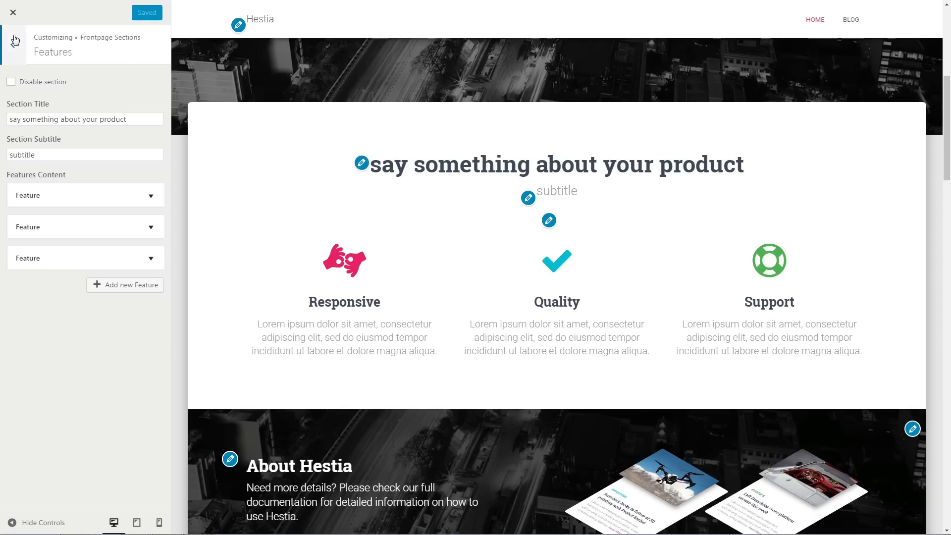
# - Open the About front page section and examine the HTML source of its content
pyautogui.click(15, 46)
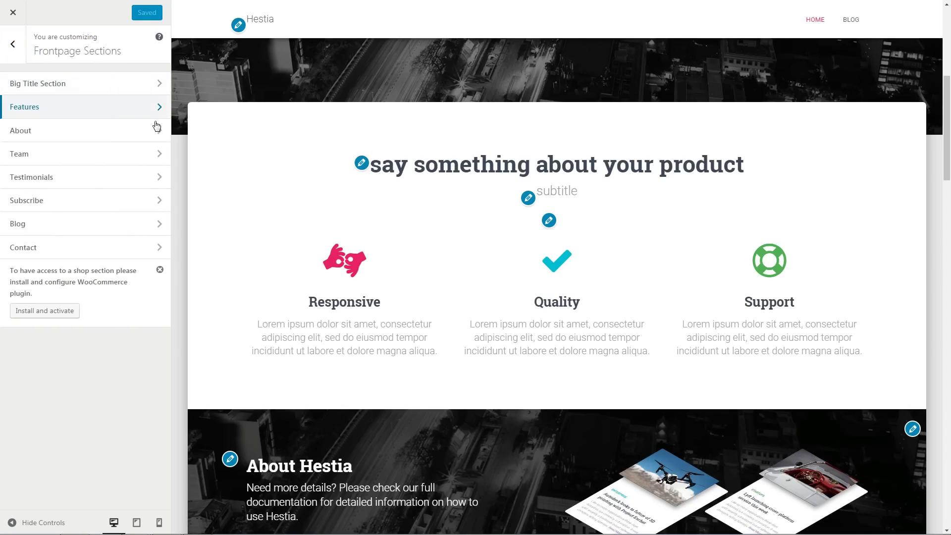
pyautogui.click(159, 130)
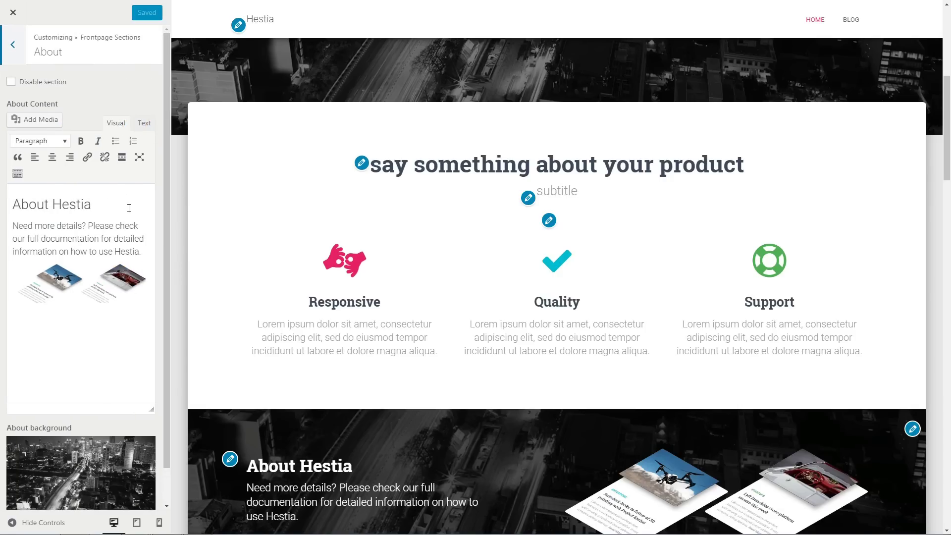
pyautogui.click(60, 330)
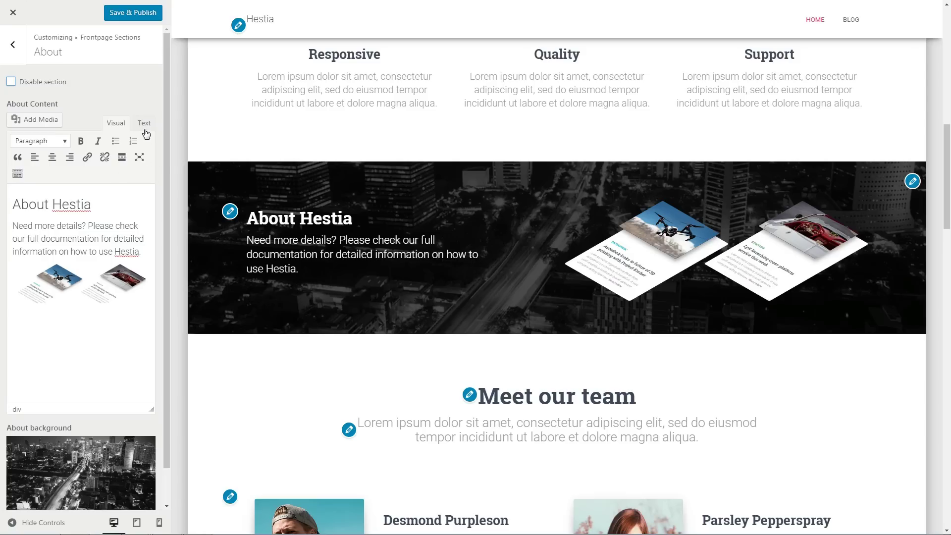
pyautogui.click(145, 124)
pyautogui.moveTo(114, 320); pyautogui.dragTo(11, 193)
pyautogui.click(120, 320)
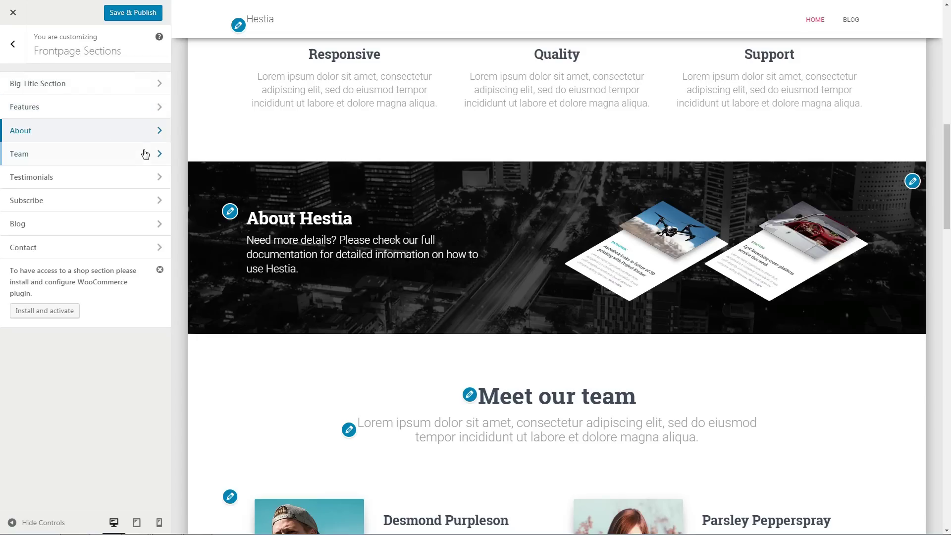
# - Try disabling the Team section, enable it again and return to the front page sections
pyautogui.click(144, 153)
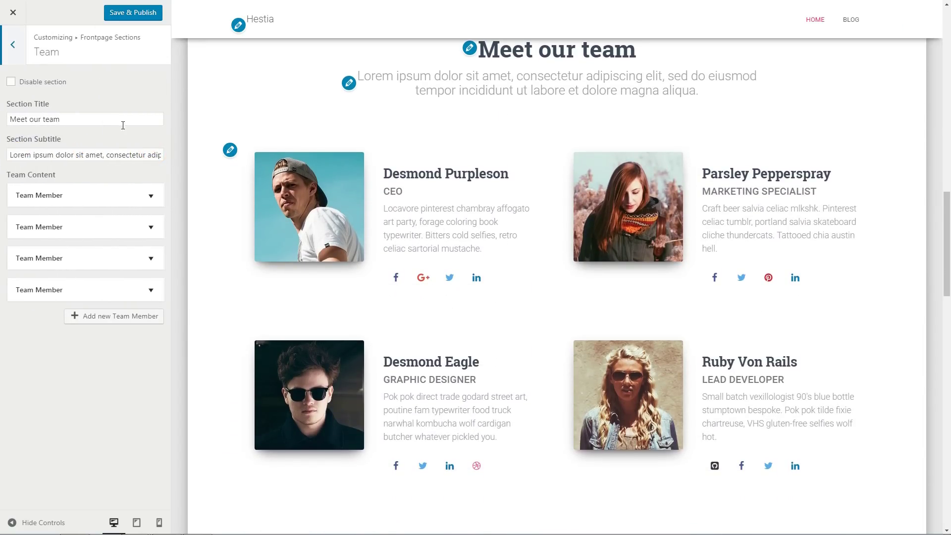
pyautogui.click(11, 82)
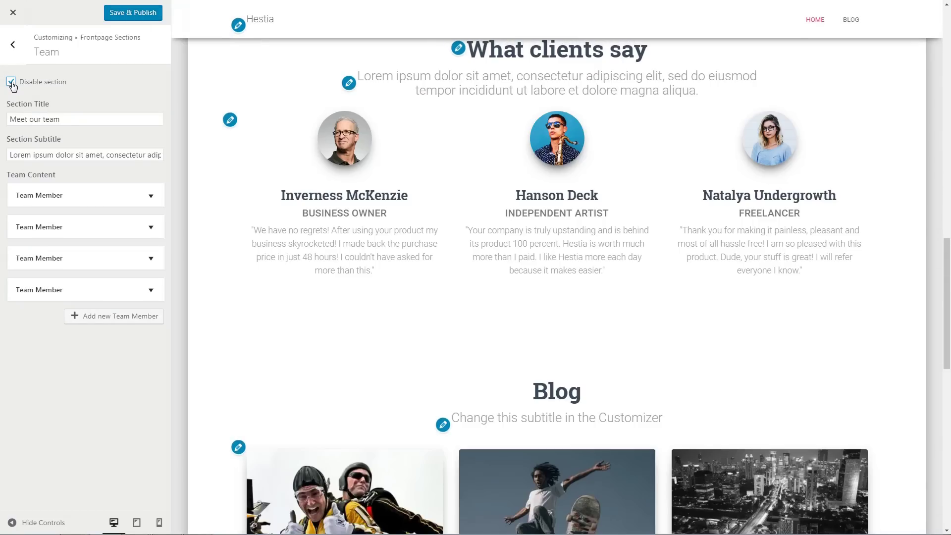
pyautogui.click(12, 82)
pyautogui.click(13, 44)
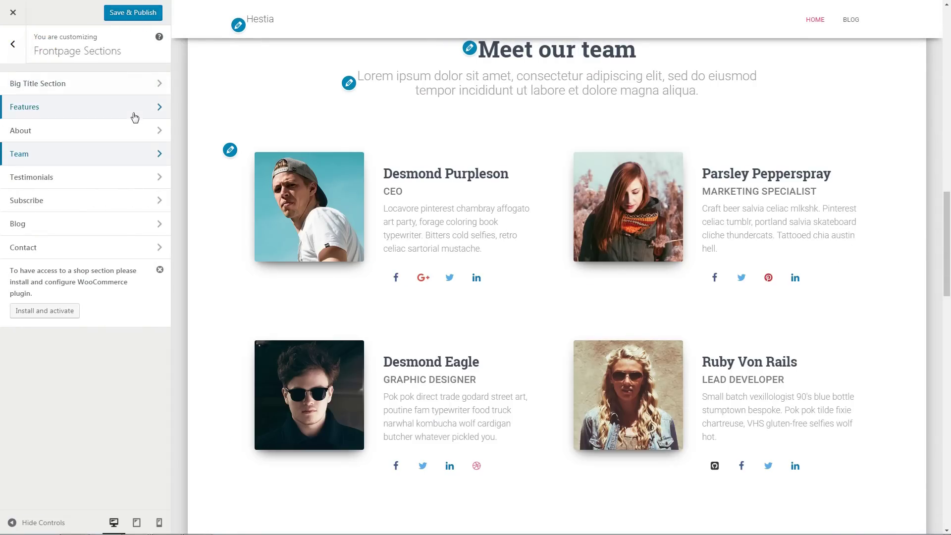
# - Try disabling the About section, enable it again and return to the front page sections
pyautogui.click(158, 130)
pyautogui.click(12, 82)
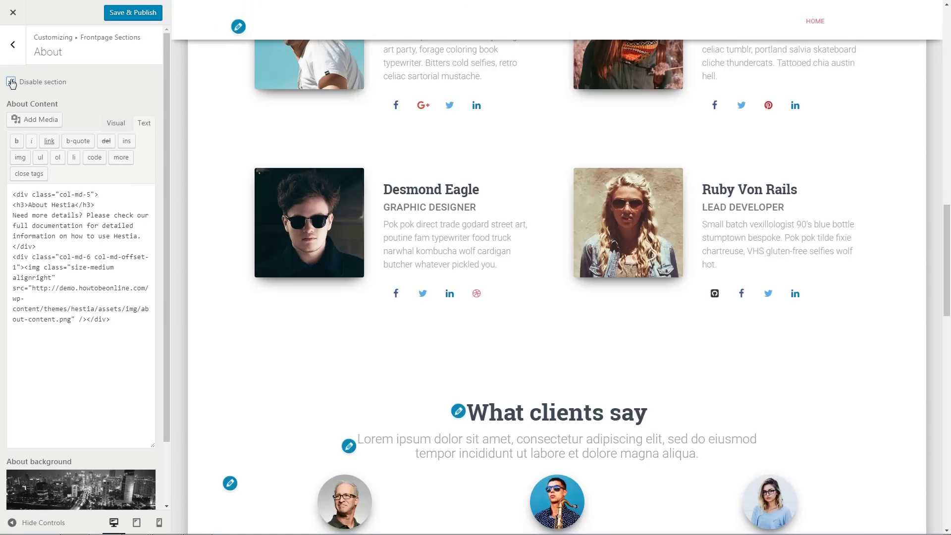
pyautogui.click(11, 82)
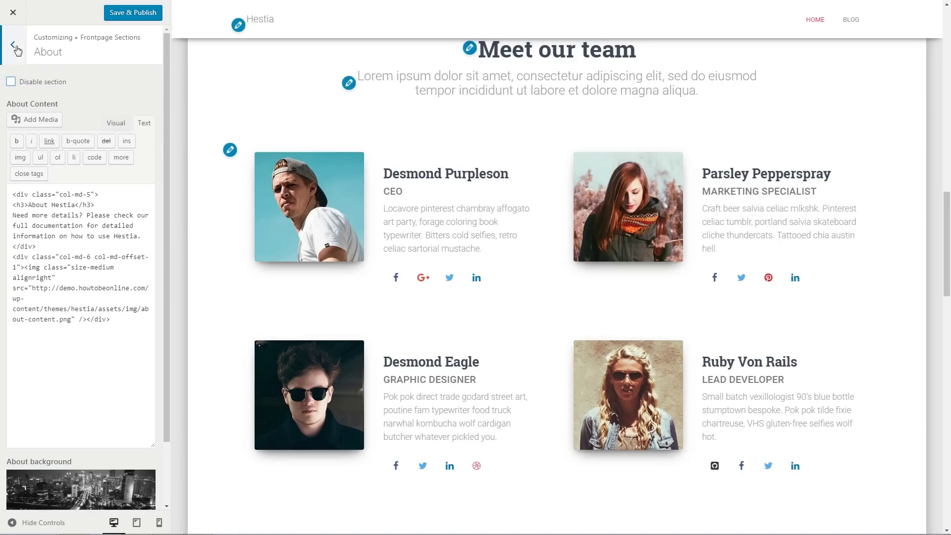
pyautogui.click(15, 48)
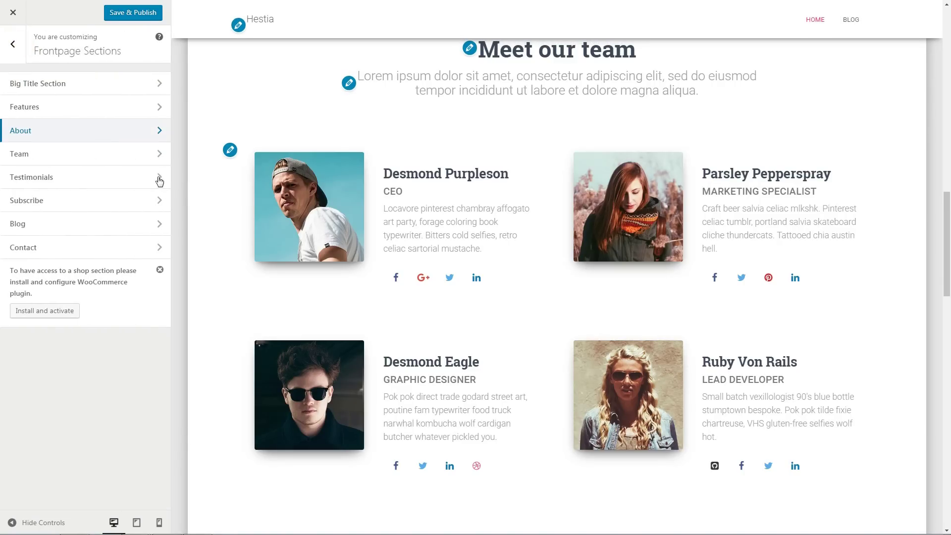
# - Examine the first team member's image, title, subtitle, text and social icon link fields, and collapse the entry
pyautogui.click(144, 157)
pyautogui.click(151, 194)
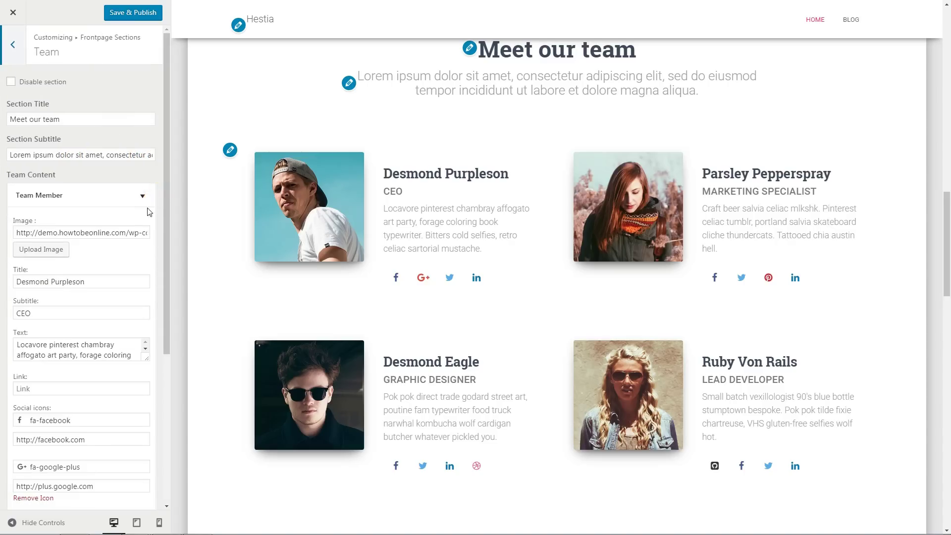
pyautogui.click(60, 232)
pyautogui.click(52, 280)
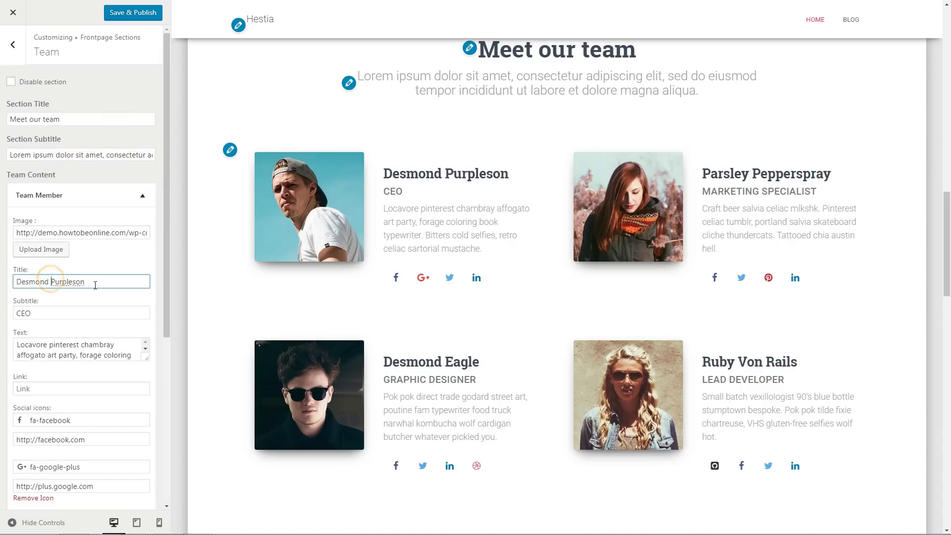
pyautogui.scroll(-4, 93, 277)
pyautogui.scroll(-2, 113, 285)
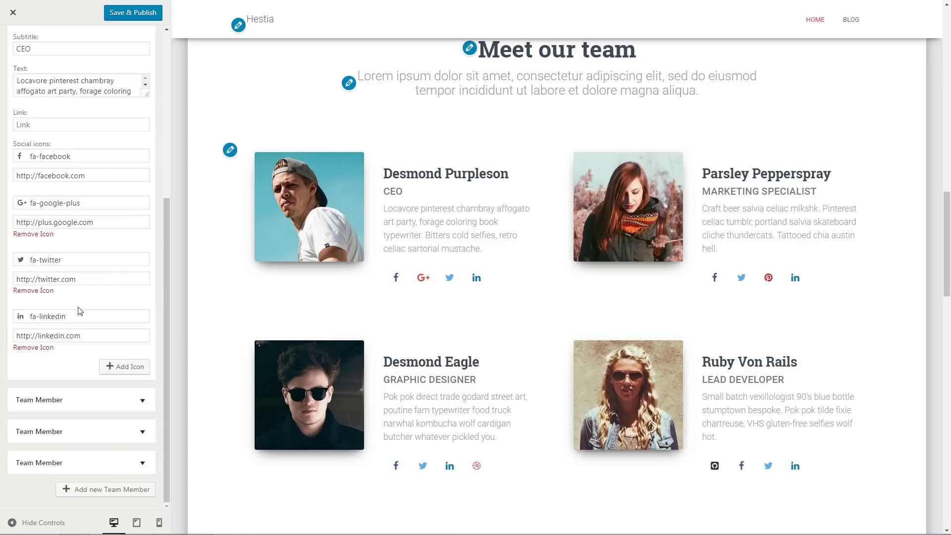
pyautogui.tripleClick(82, 279)
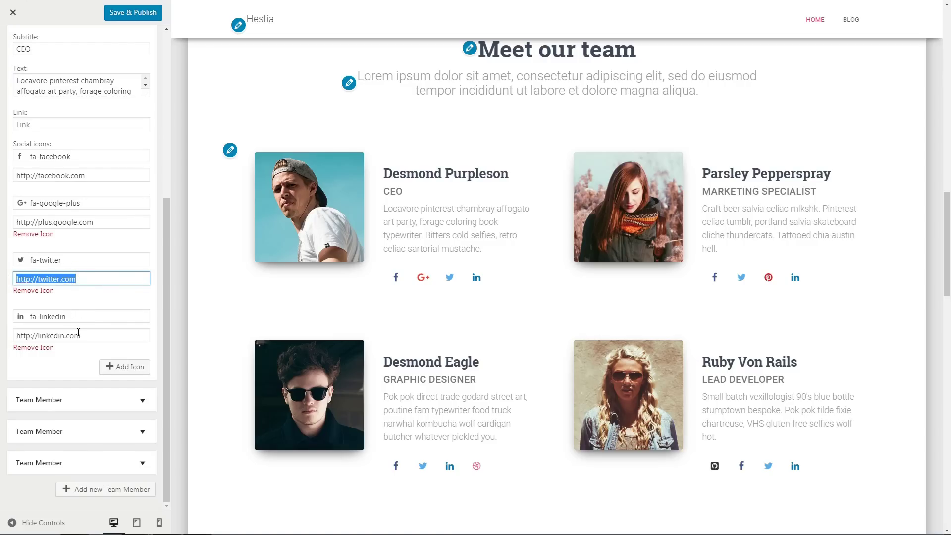
pyautogui.scroll(3, 135, 163)
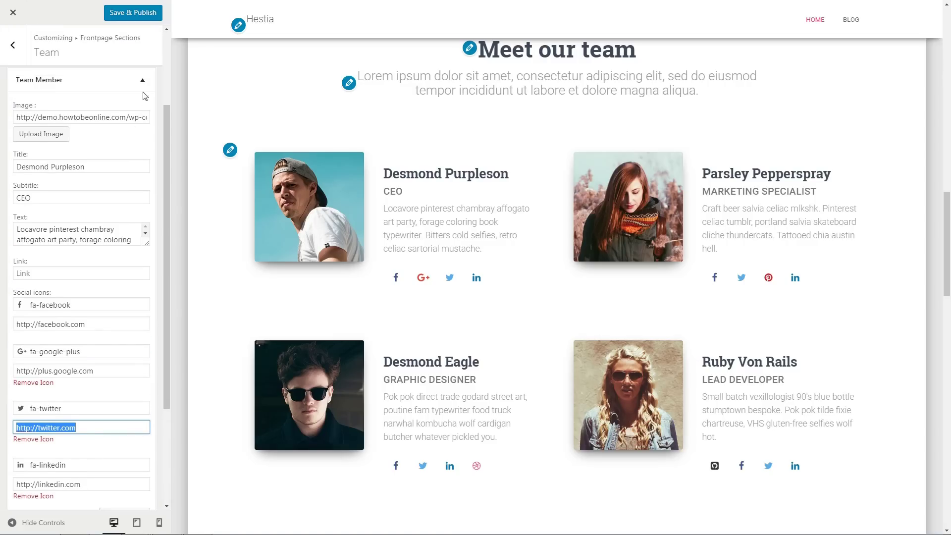
pyautogui.click(140, 79)
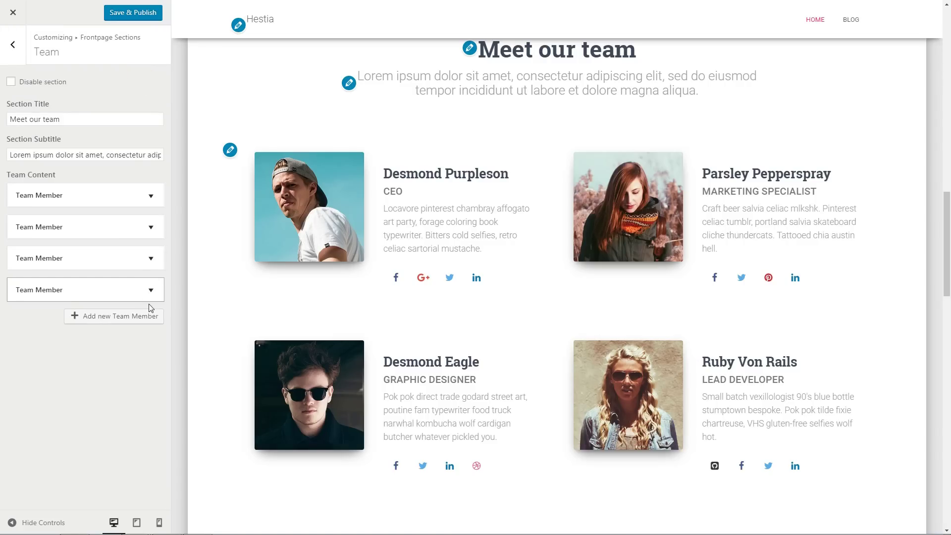
# - Add a fifth, blank team member and look through its fields
pyautogui.click(126, 317)
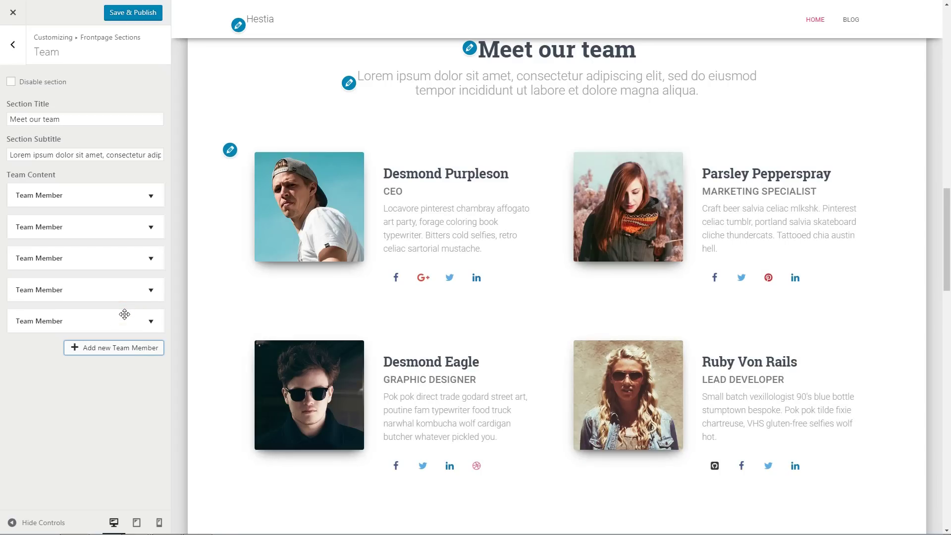
pyautogui.click(144, 321)
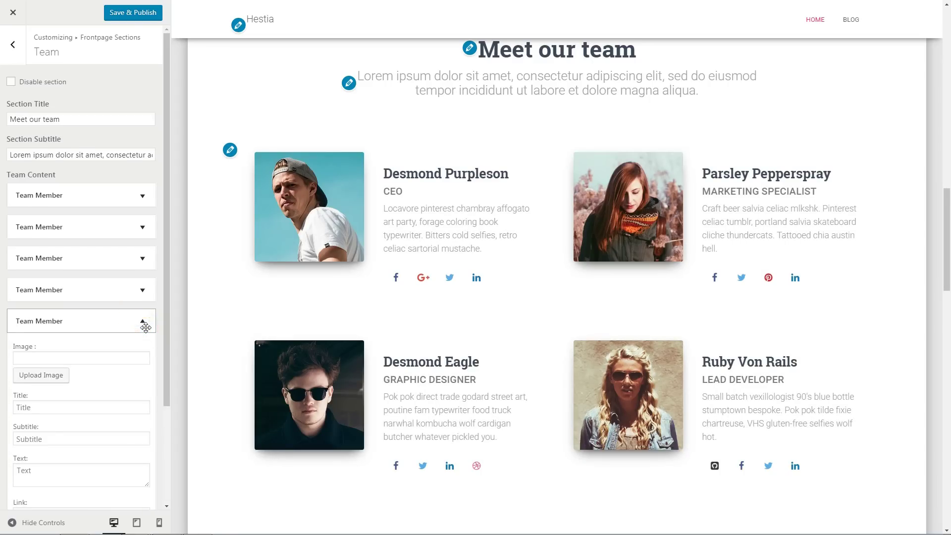
pyautogui.scroll(-3, 144, 328)
pyautogui.scroll(3, 127, 160)
pyautogui.scroll(-5, 127, 160)
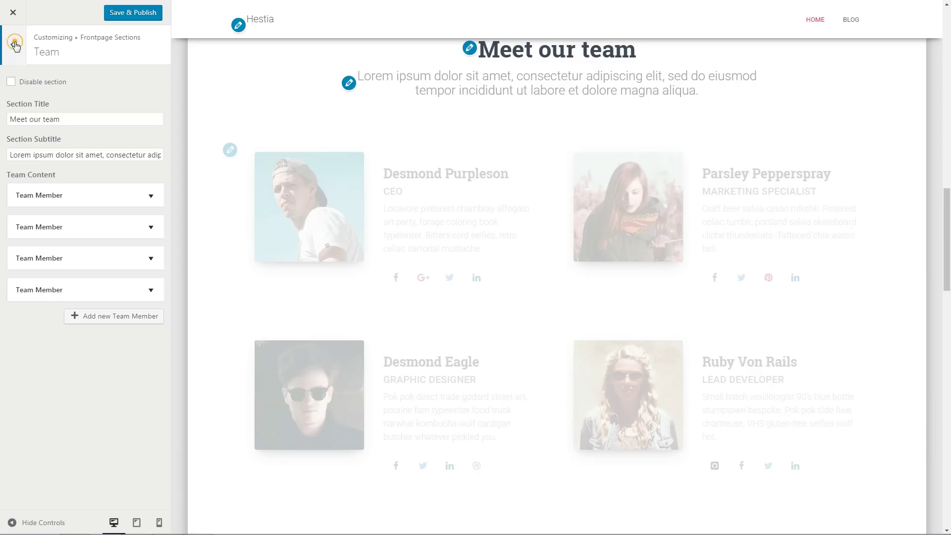
# - Open the Testimonials front page section, check its title and subtitle fields, and expand the first testimonial
pyautogui.click(13, 43)
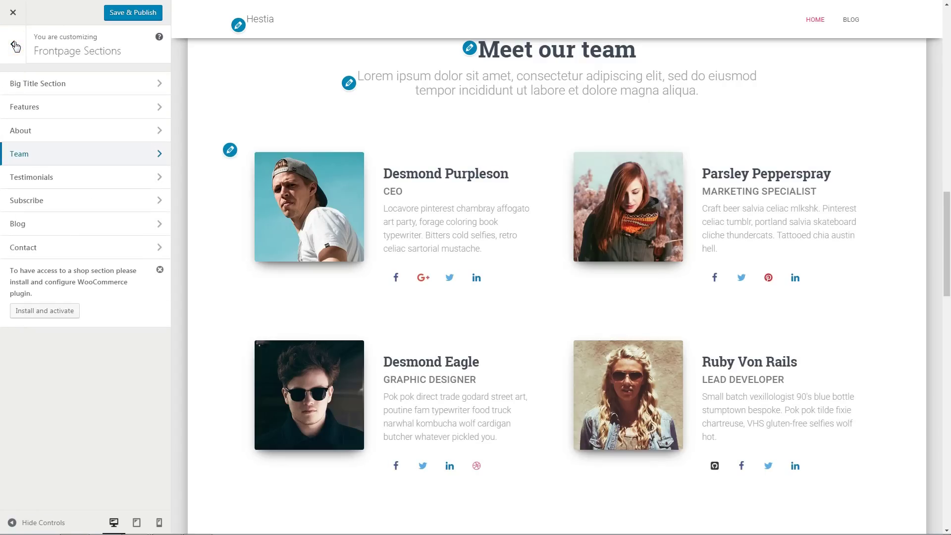
pyautogui.click(162, 179)
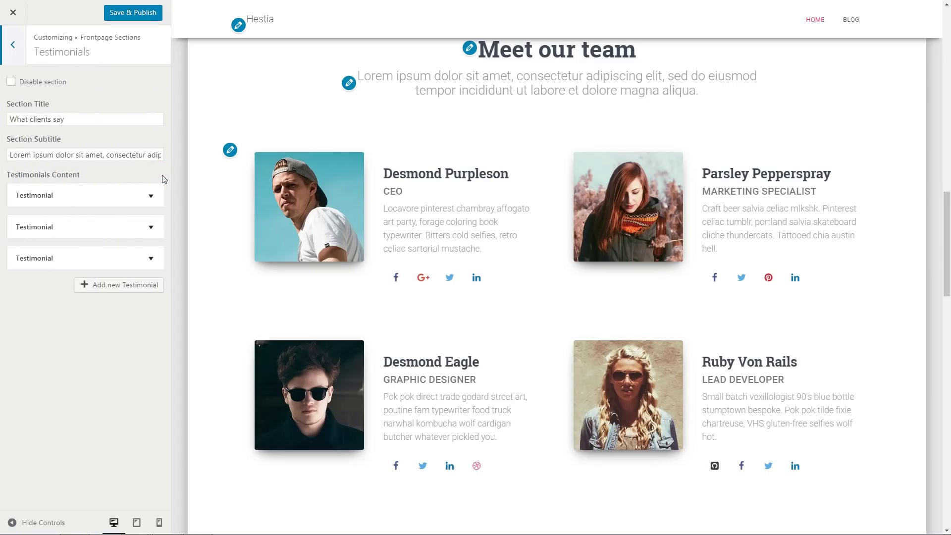
pyautogui.moveTo(74, 119); pyautogui.dragTo(168, 185)
pyautogui.click(144, 196)
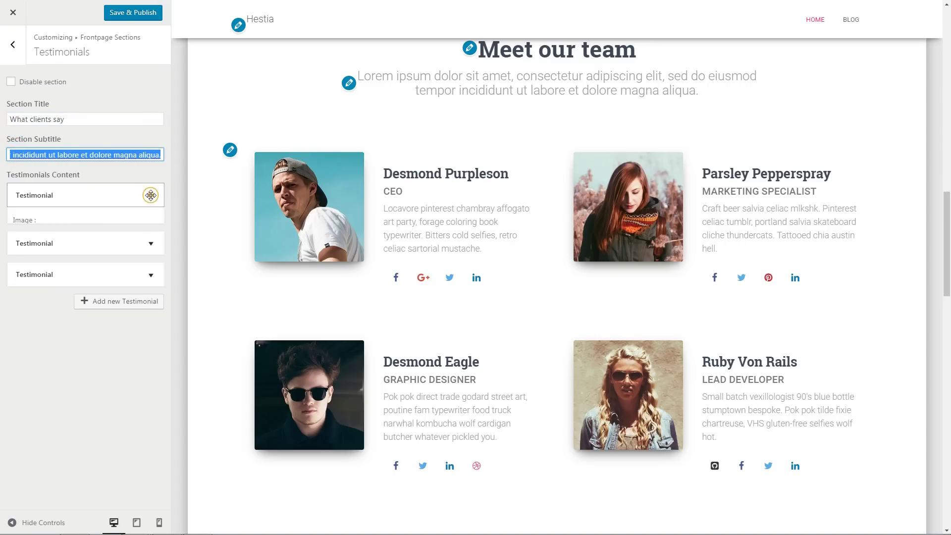
# - Review the first testimonial's image, title, subtitle and text fields against the preview, and publish the customizations
pyautogui.click(85, 232)
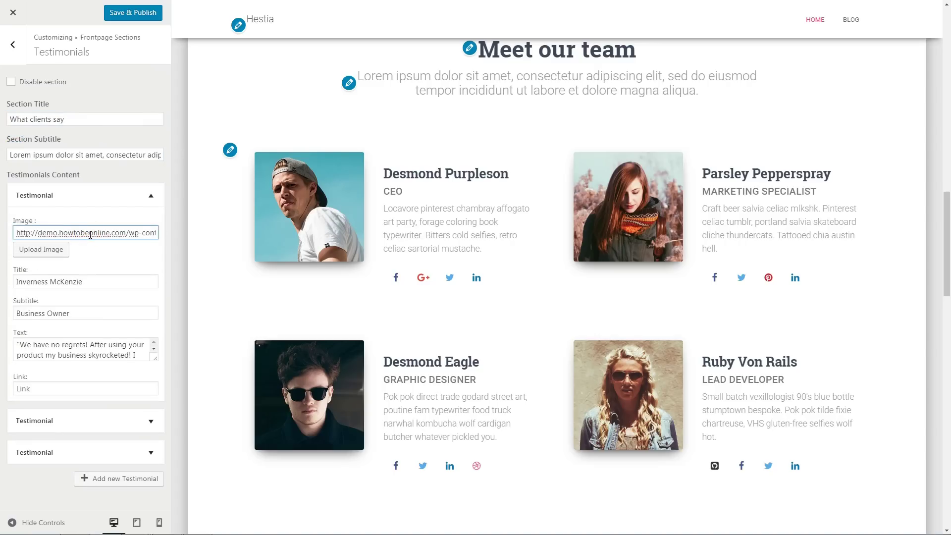
pyautogui.scroll(-10, 411, 263)
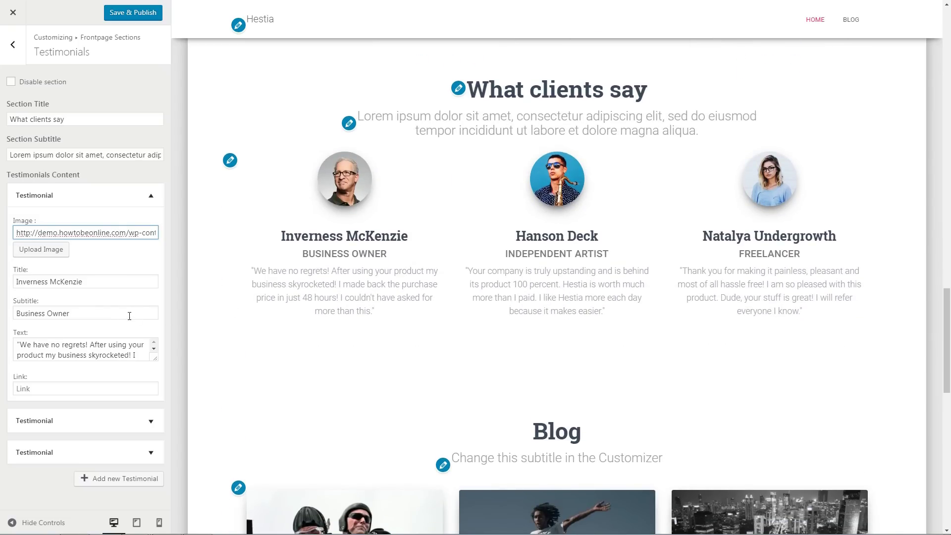
pyautogui.click(79, 282)
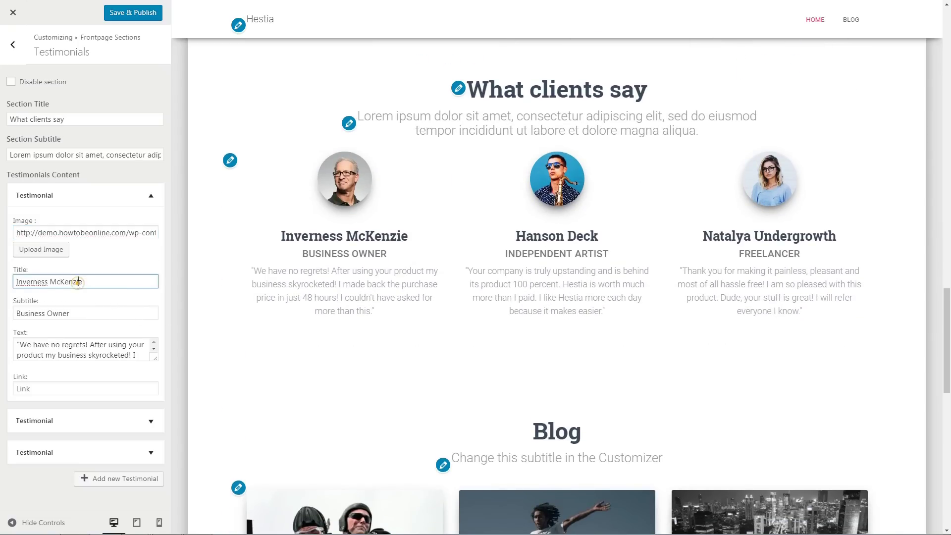
pyautogui.click(74, 313)
pyautogui.moveTo(18, 344); pyautogui.dragTo(173, 373)
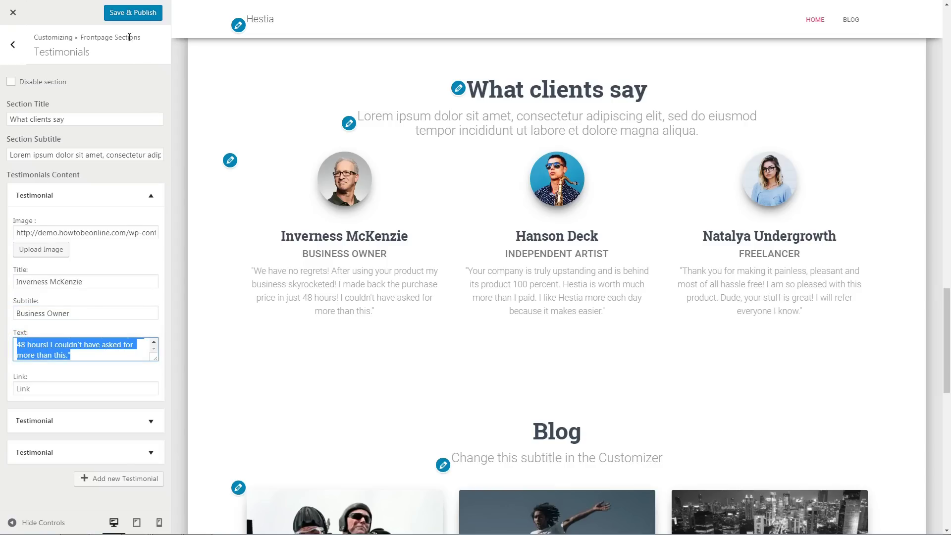
pyautogui.click(126, 18)
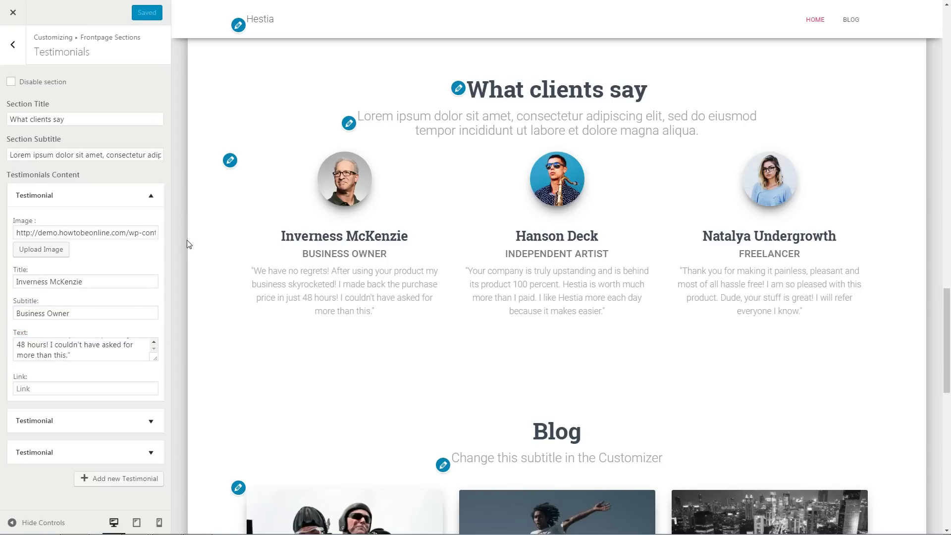
# - Look at the Subscribe front page section, and open the Subscribe Section widget area
pyautogui.click(13, 44)
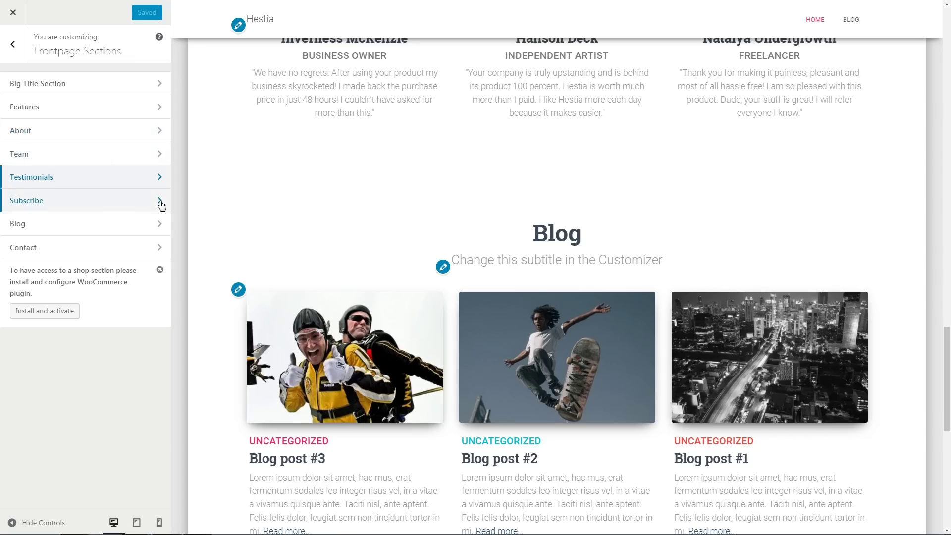
pyautogui.click(159, 200)
pyautogui.click(13, 48)
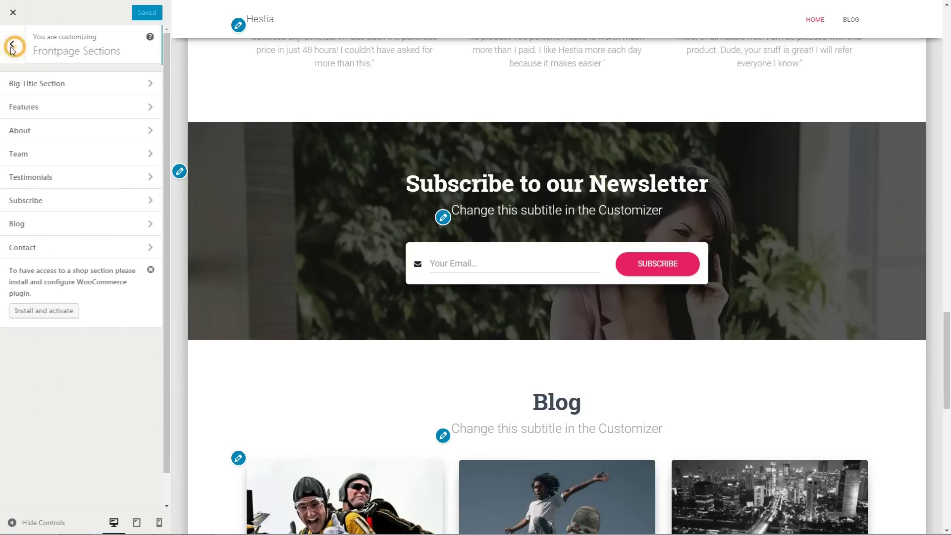
pyautogui.click(14, 53)
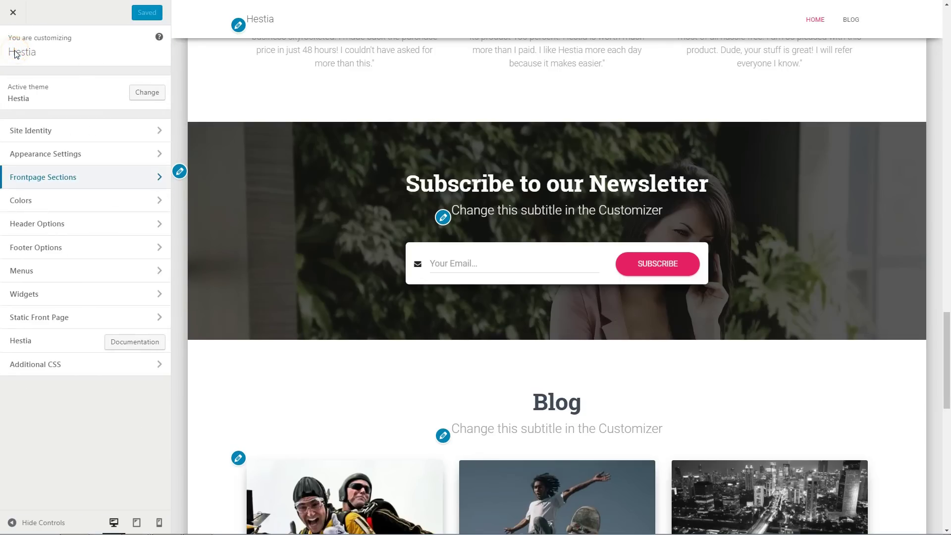
pyautogui.click(155, 292)
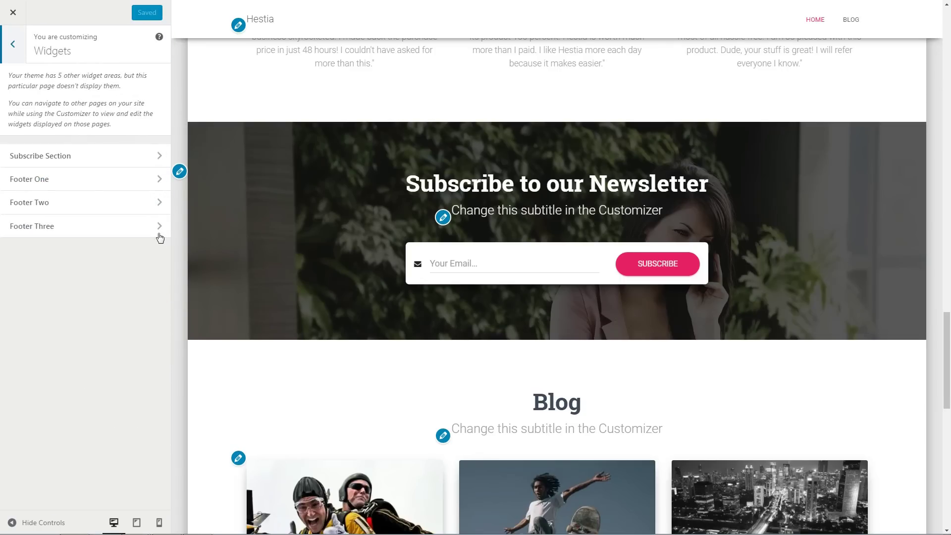
pyautogui.click(157, 157)
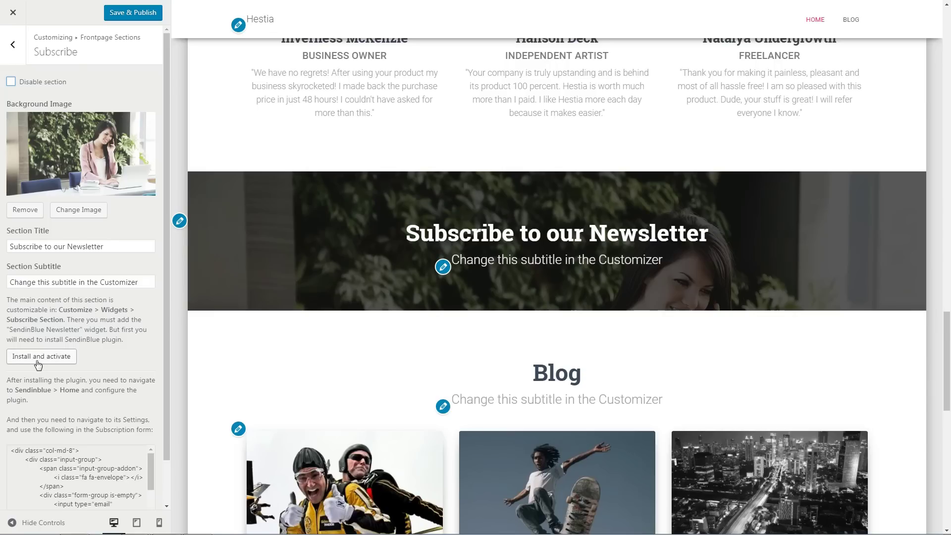
# - Install and activate the SendinBlue plugin from the Subscribe section and open its home page in the WordPress dashboard
pyautogui.click(36, 358)
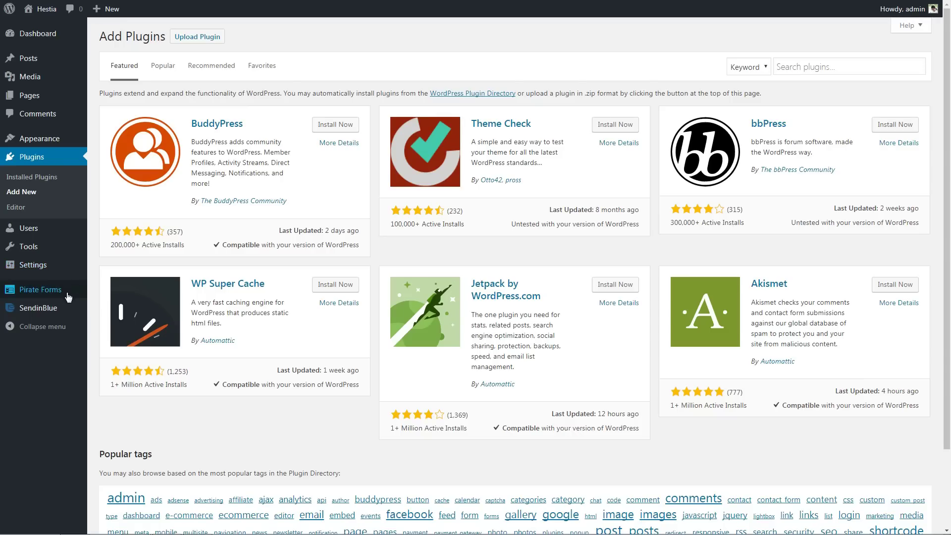
pyautogui.click(54, 307)
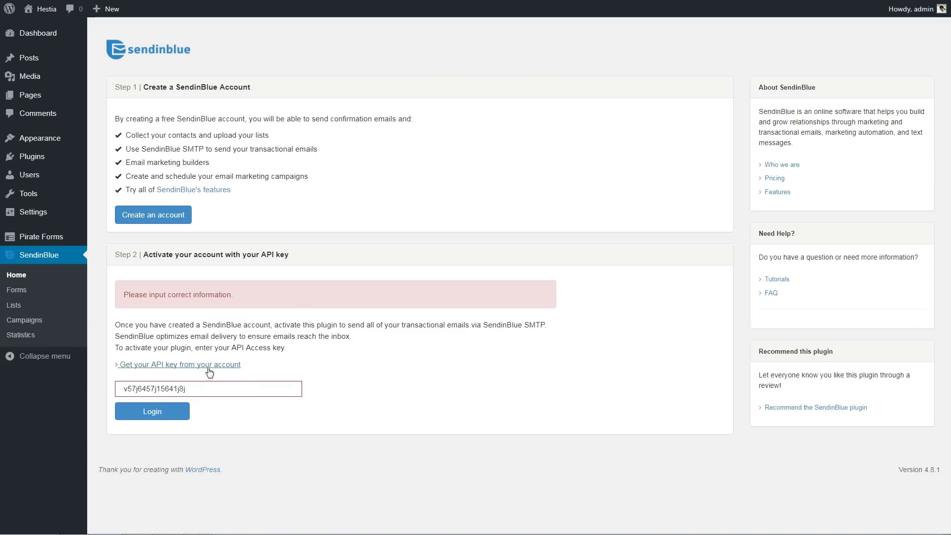
# - Copy the plugin API key from the SendinBlue account, paste it into the plugin's API key field and log in
pyautogui.click(206, 365)
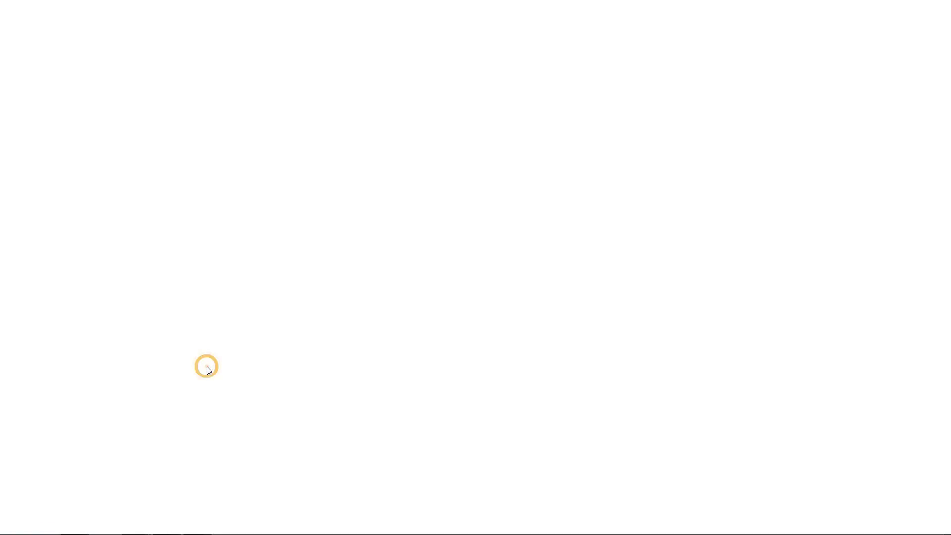
pyautogui.click(346, 169)
pyautogui.rightClick(347, 169)
pyautogui.click(387, 225)
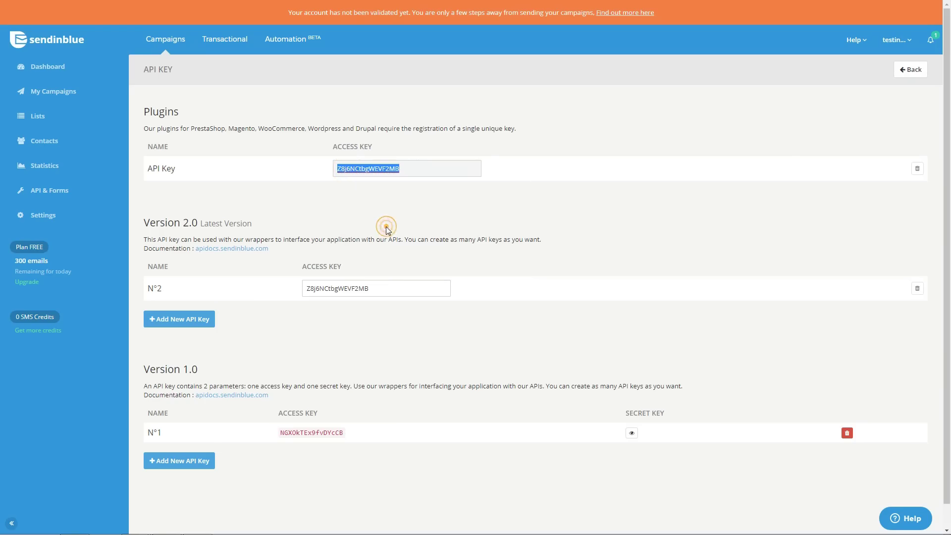
pyautogui.hotkey('ctrl', 'Tab')
pyautogui.rightClick(180, 388)
pyautogui.click(185, 287)
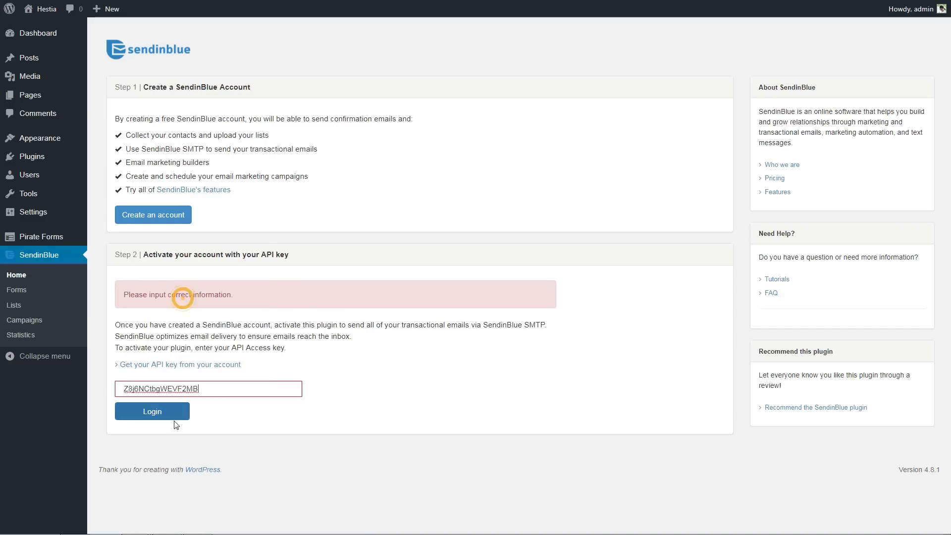
pyautogui.click(158, 411)
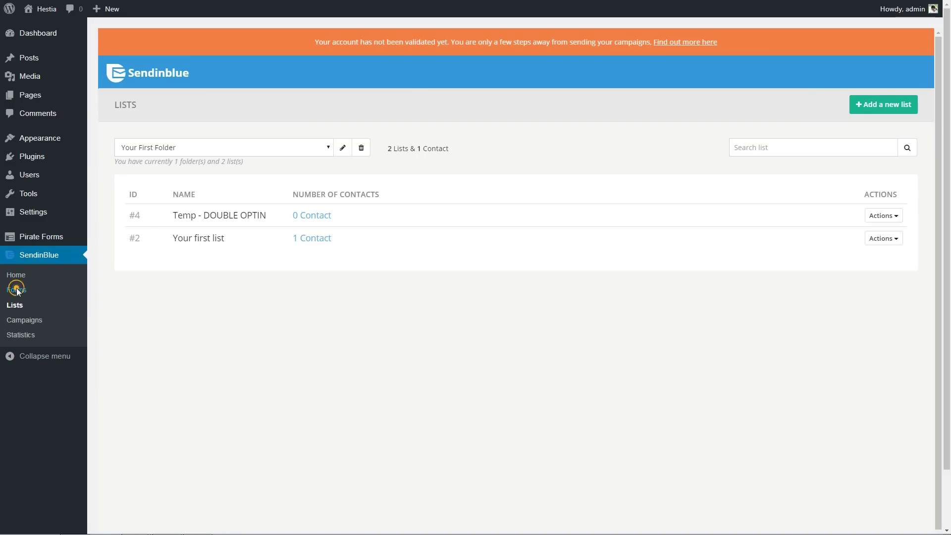
# - Replace the default SendinBlue form's markup with the subscription form code copied from the theme's Subscribe section
pyautogui.click(17, 291)
pyautogui.click(142, 185)
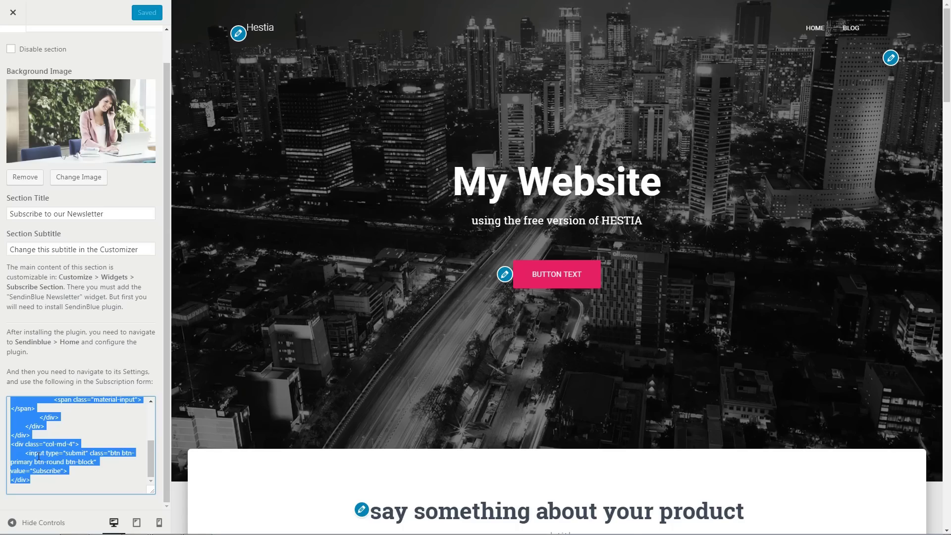
pyautogui.rightClick(40, 387)
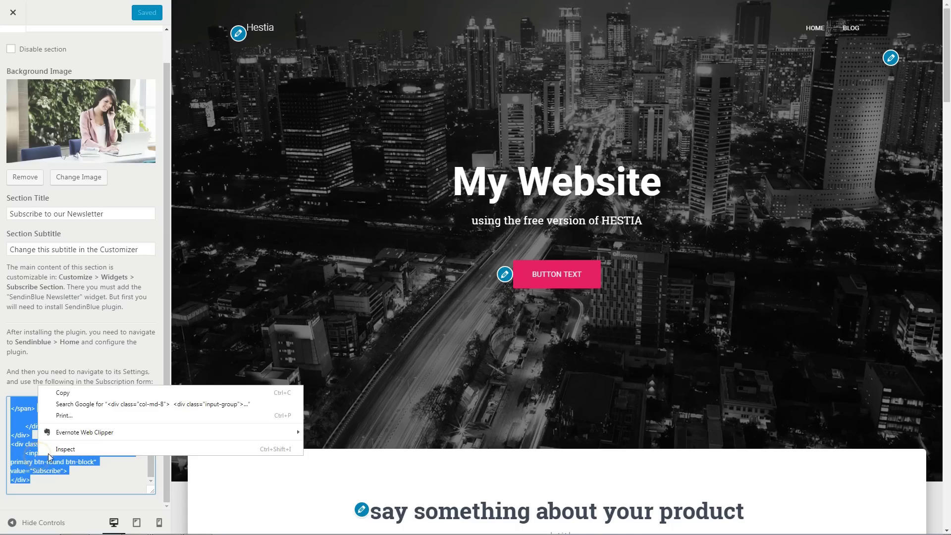
pyautogui.click(71, 393)
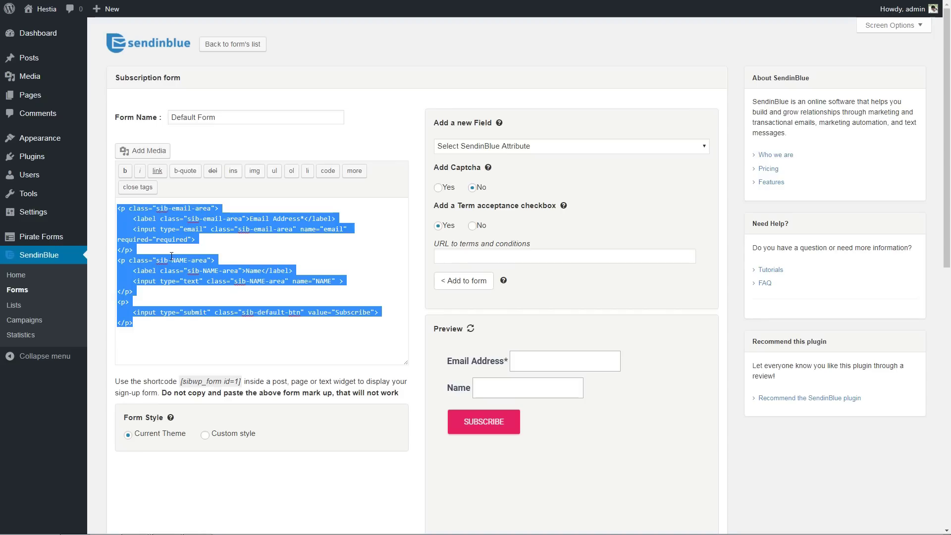
pyautogui.rightClick(153, 265)
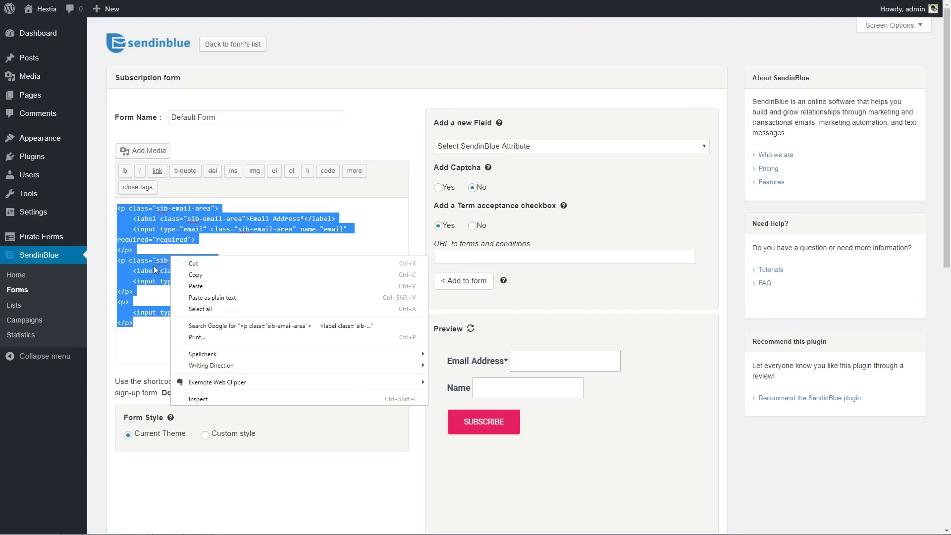
pyautogui.click(208, 288)
pyautogui.scroll(-8, 285, 377)
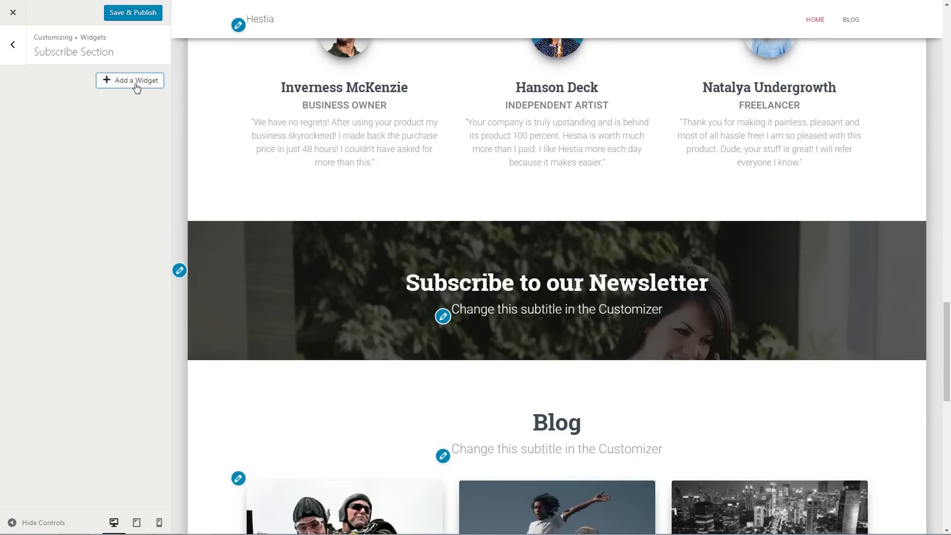
# - Add the SendinBlue widget using Default Form to the Subscribe Section widget area and apply it
pyautogui.click(137, 88)
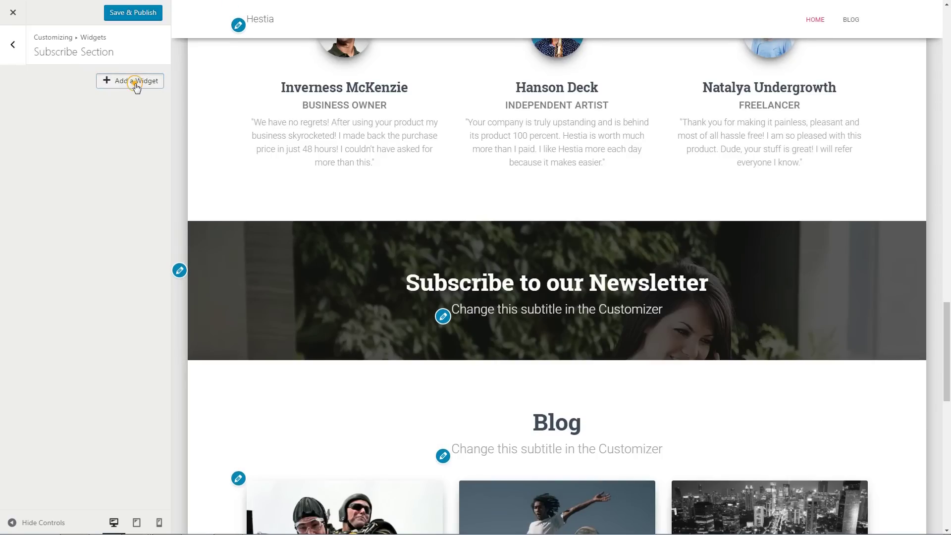
pyautogui.click(192, 369)
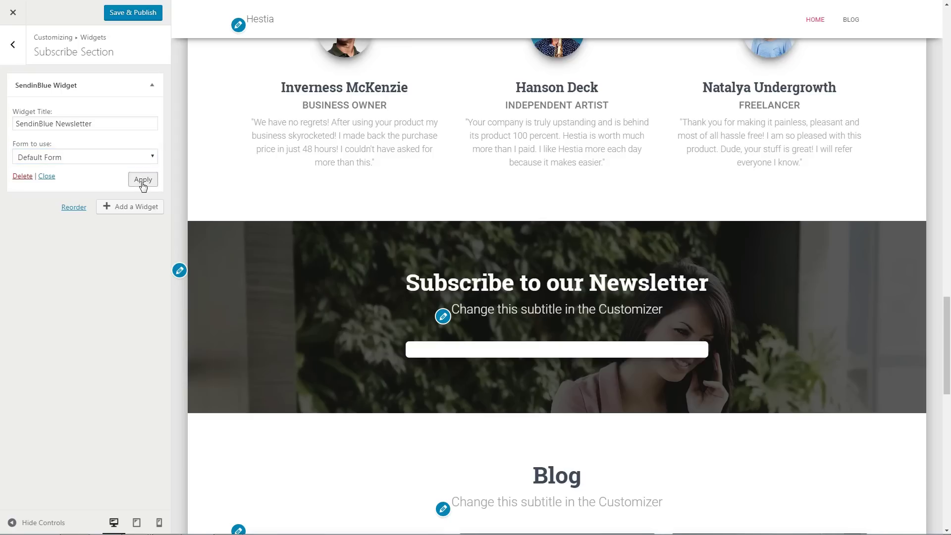
pyautogui.click(142, 184)
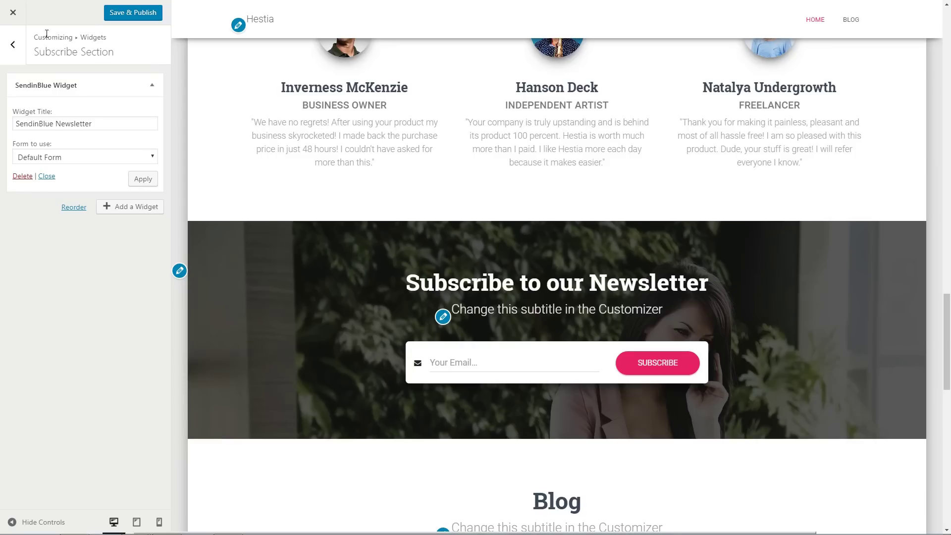
# - Open the Blog front page section and examine its section title, subtitle and number of items fields
pyautogui.click(14, 46)
pyautogui.click(15, 47)
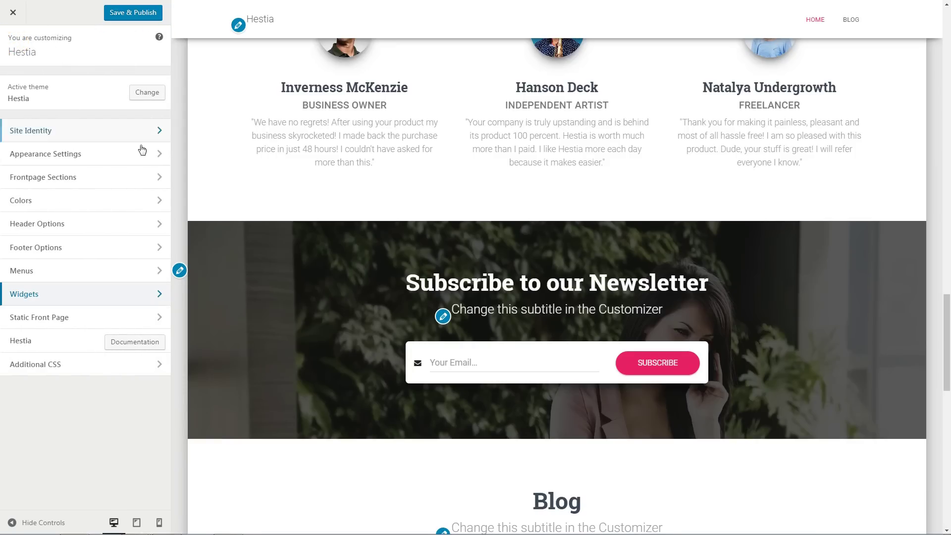
pyautogui.click(157, 182)
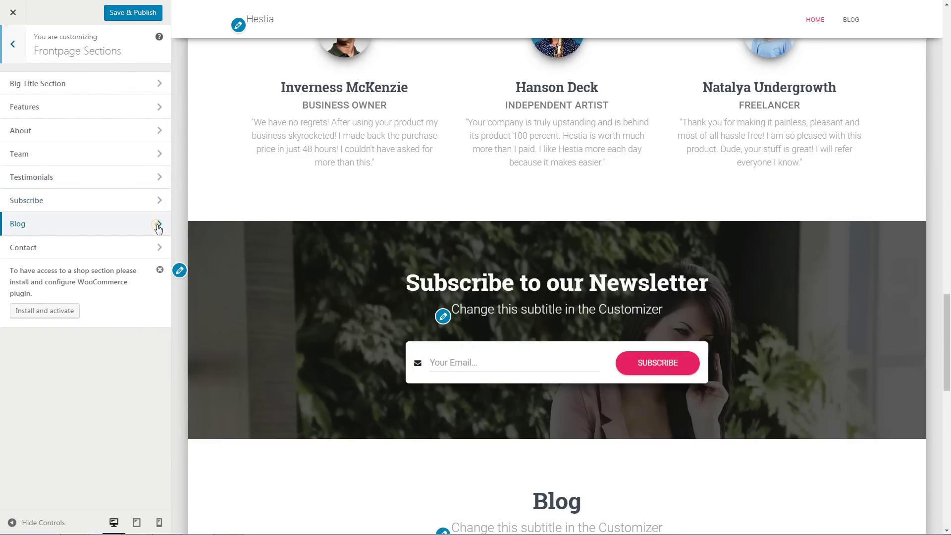
pyautogui.click(156, 223)
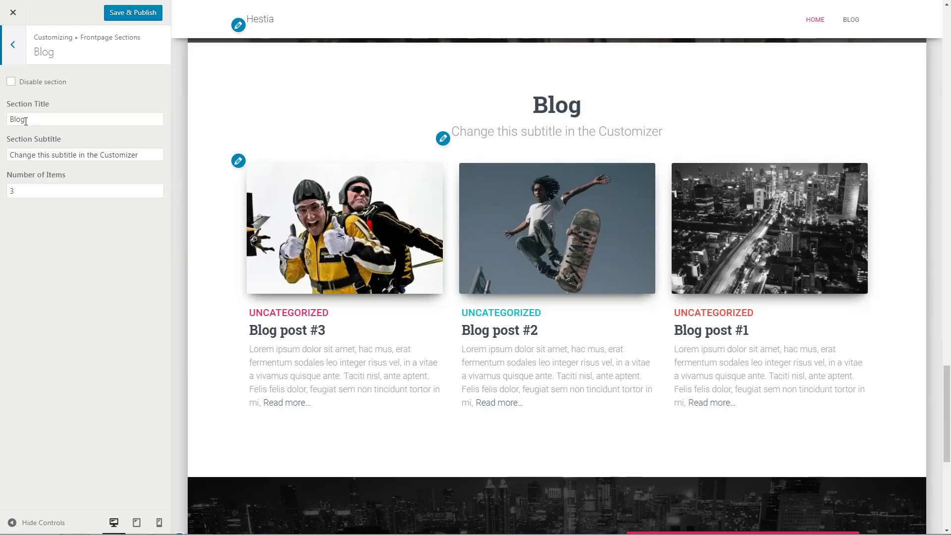
pyautogui.click(25, 120)
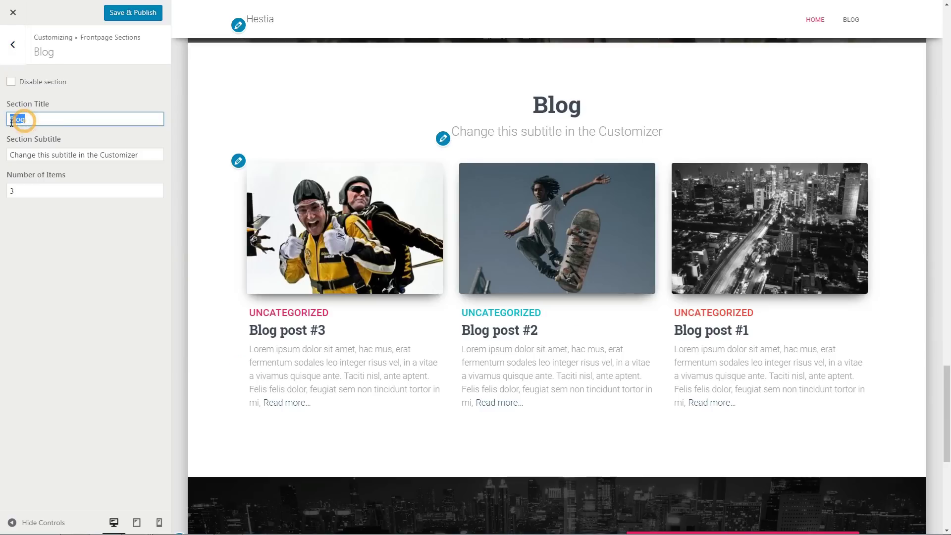
pyautogui.moveTo(10, 154); pyautogui.dragTo(152, 184)
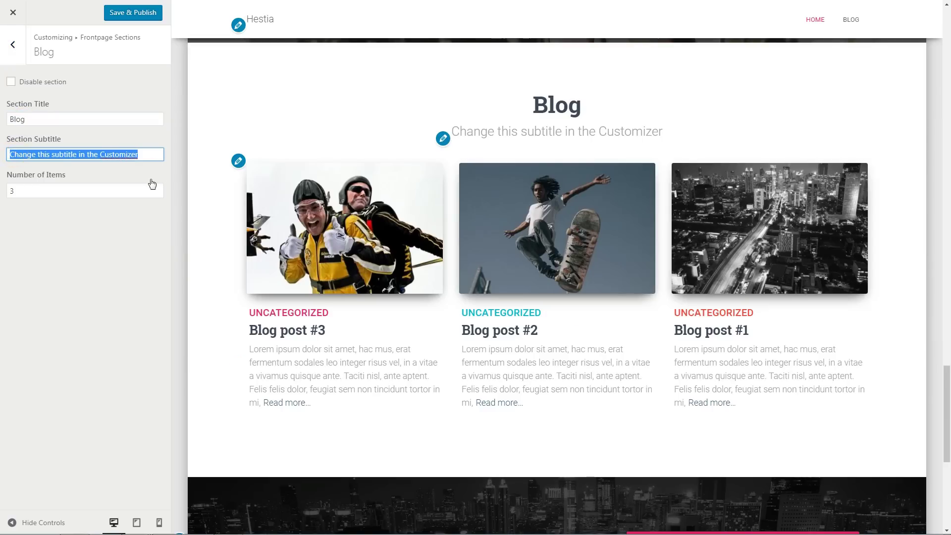
pyautogui.click(34, 197)
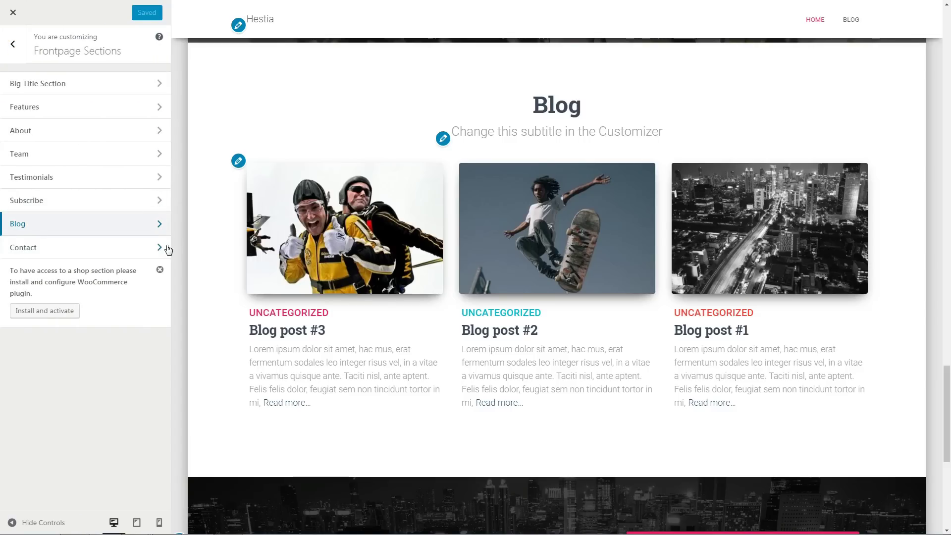
# - Open the Contact front page section and examine its section title, subtitle, form title and contact content fields
pyautogui.click(167, 248)
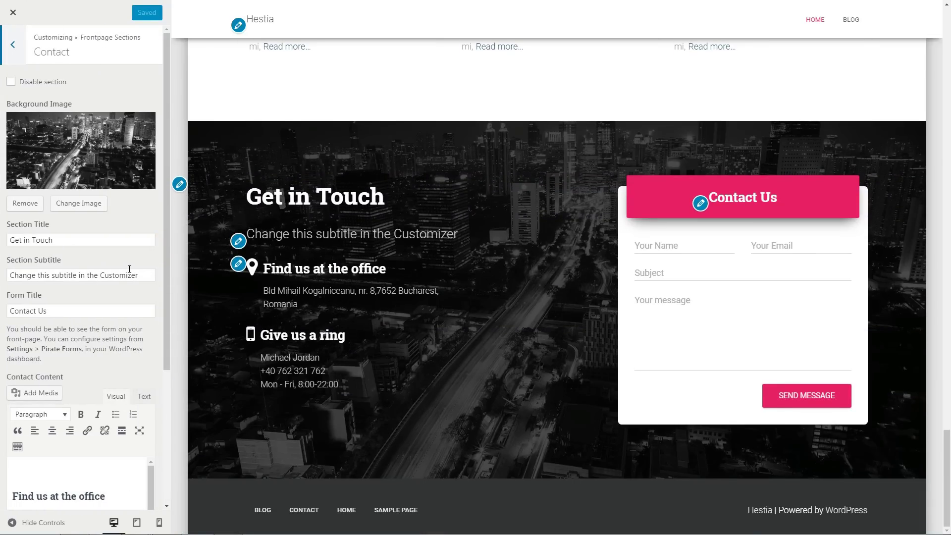
pyautogui.scroll(-2, 125, 271)
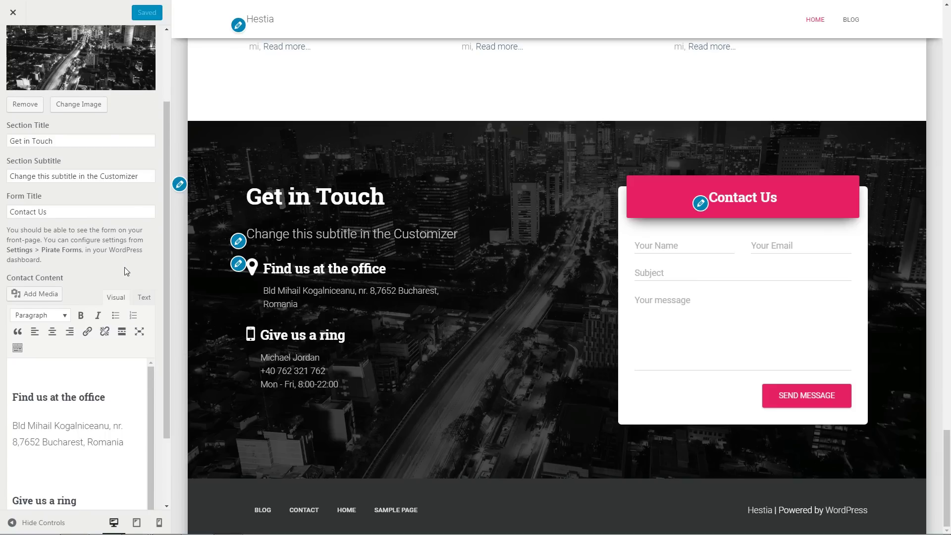
pyautogui.tripleClick(55, 142)
pyautogui.moveTo(139, 177); pyautogui.dragTo(14, 176)
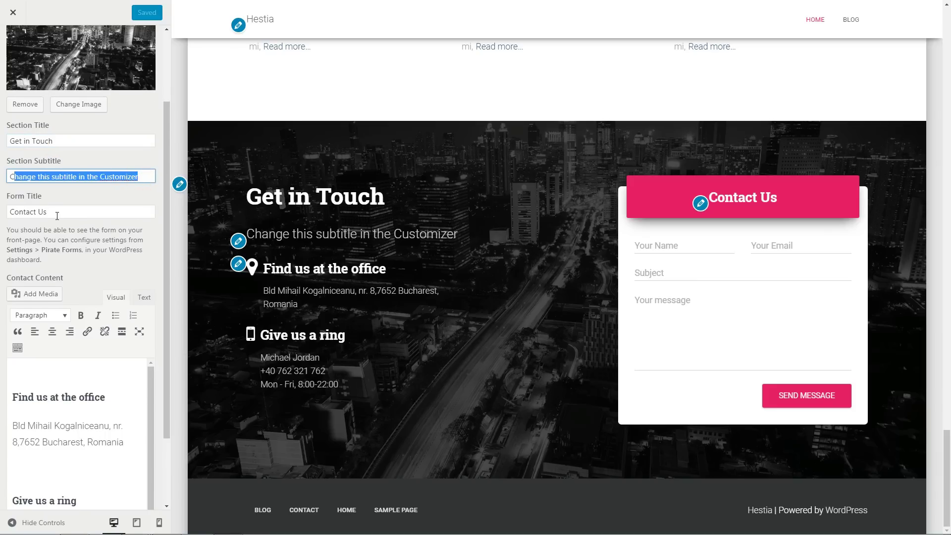
pyautogui.tripleClick(57, 207)
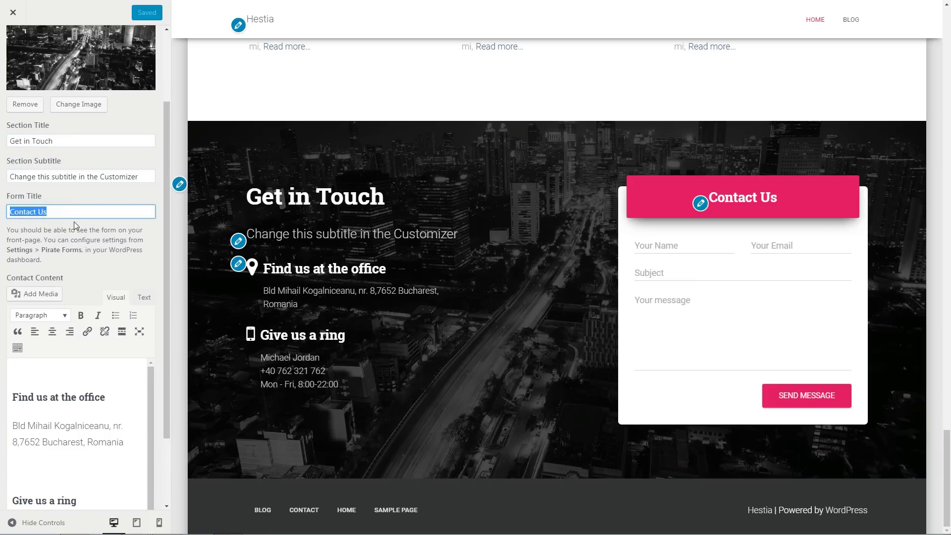
pyautogui.click(73, 223)
pyautogui.scroll(2, 26, 53)
pyautogui.click(13, 44)
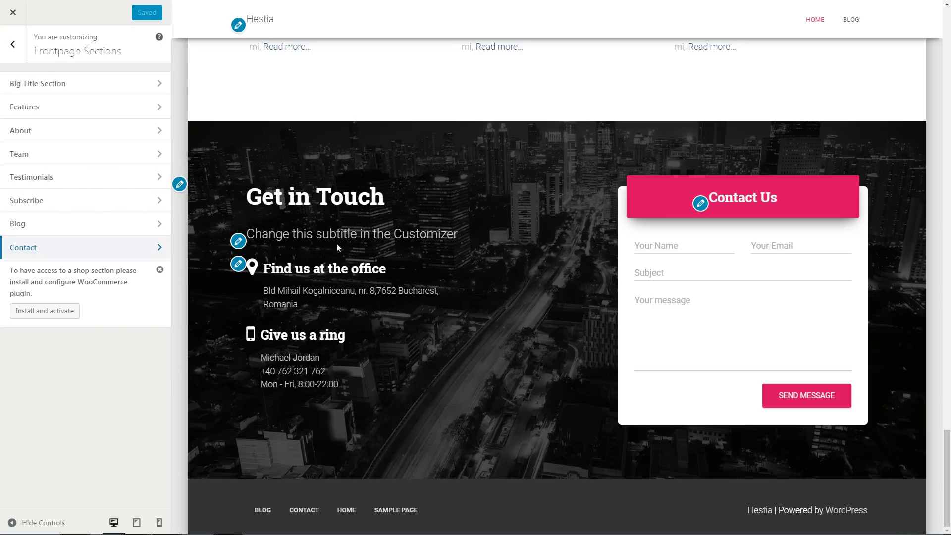
pyautogui.scroll(4, 337, 243)
pyautogui.scroll(-4, 215, 149)
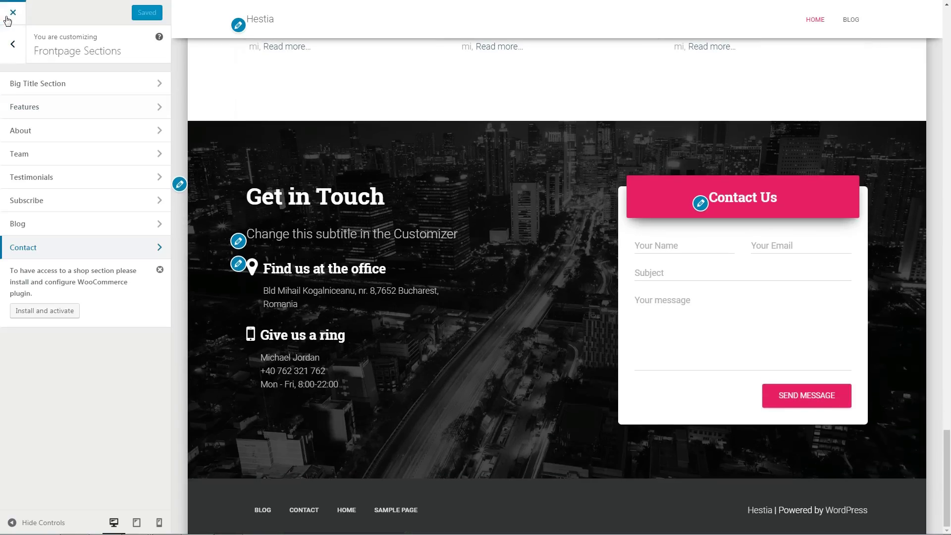
# - Leave the customizer and review the Pirate Forms processing options, fields settings and fields labels
pyautogui.click(9, 17)
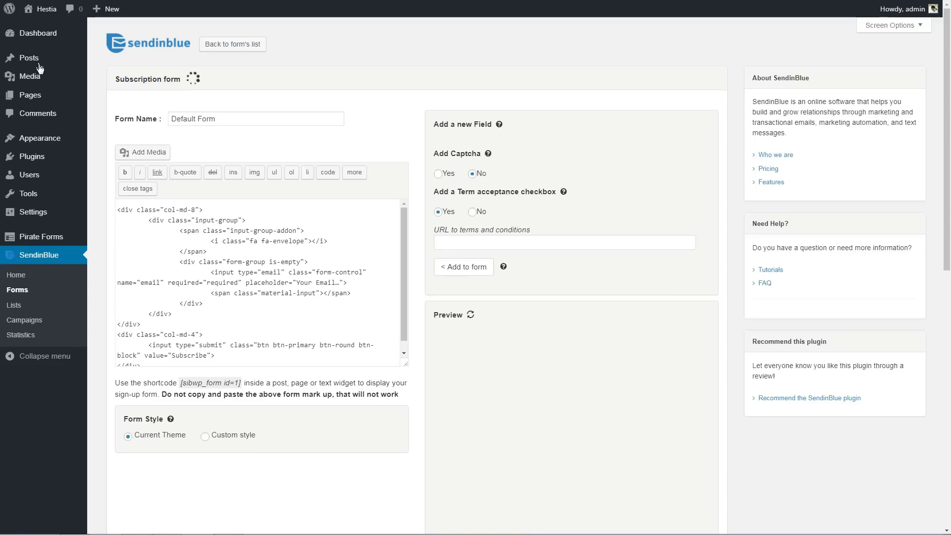
pyautogui.click(52, 242)
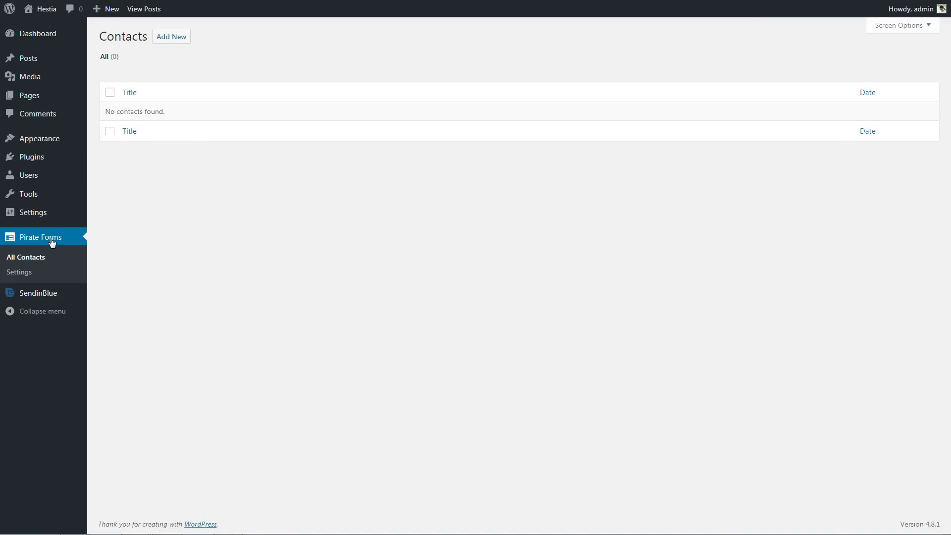
pyautogui.click(22, 272)
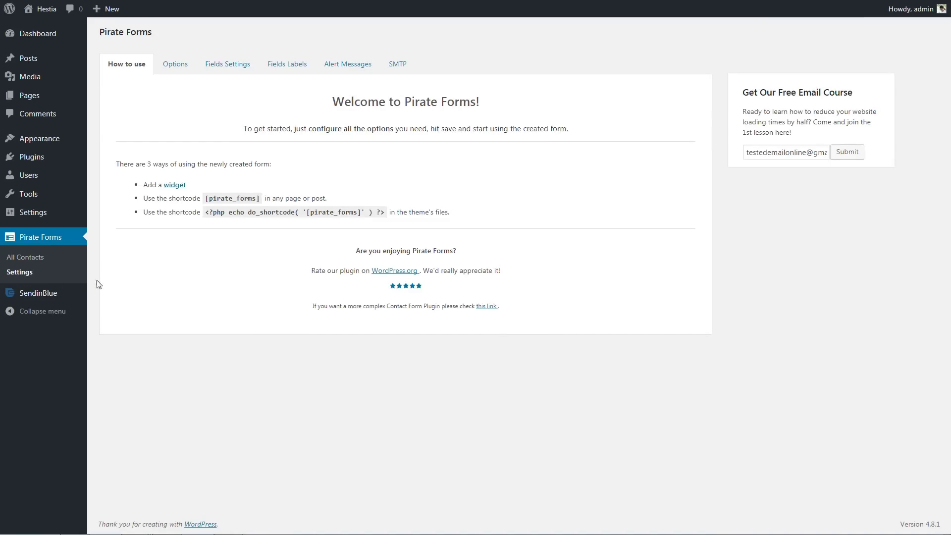
pyautogui.click(176, 65)
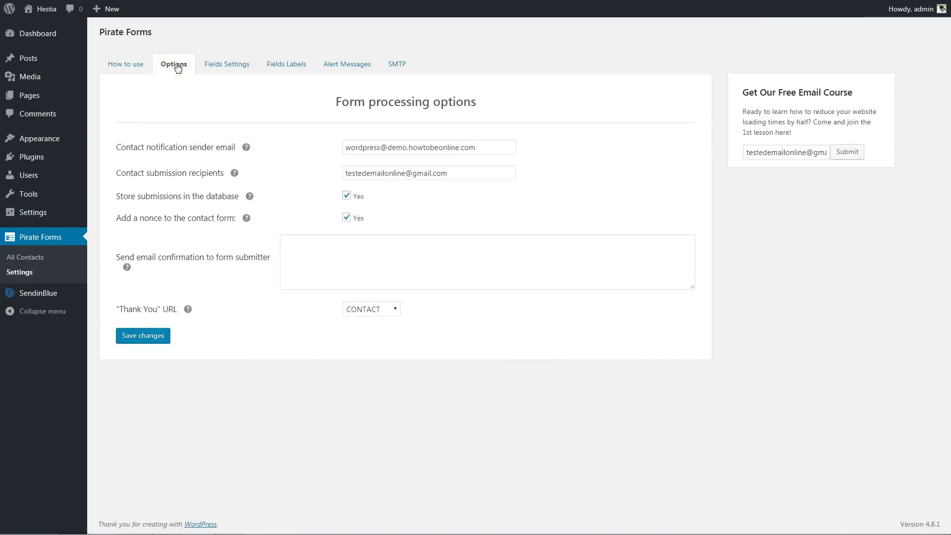
pyautogui.click(237, 66)
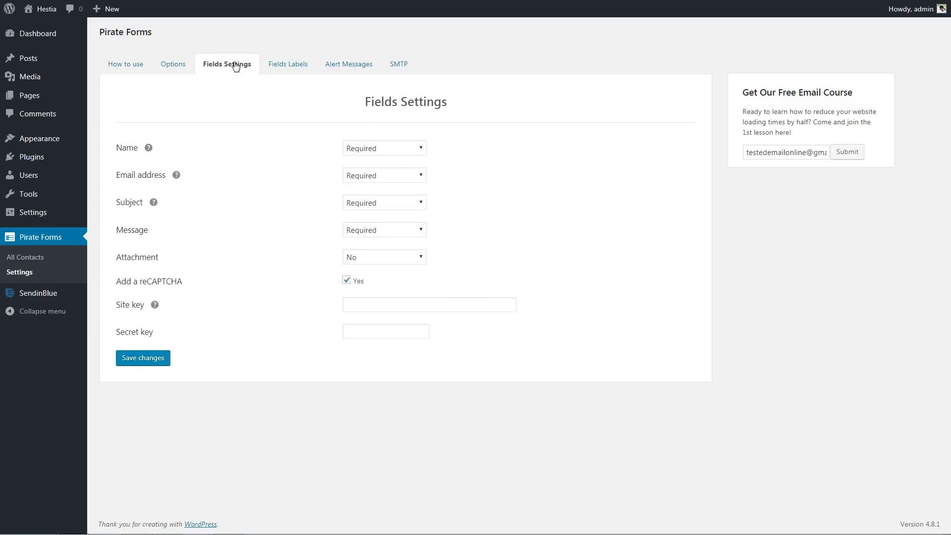
pyautogui.click(291, 69)
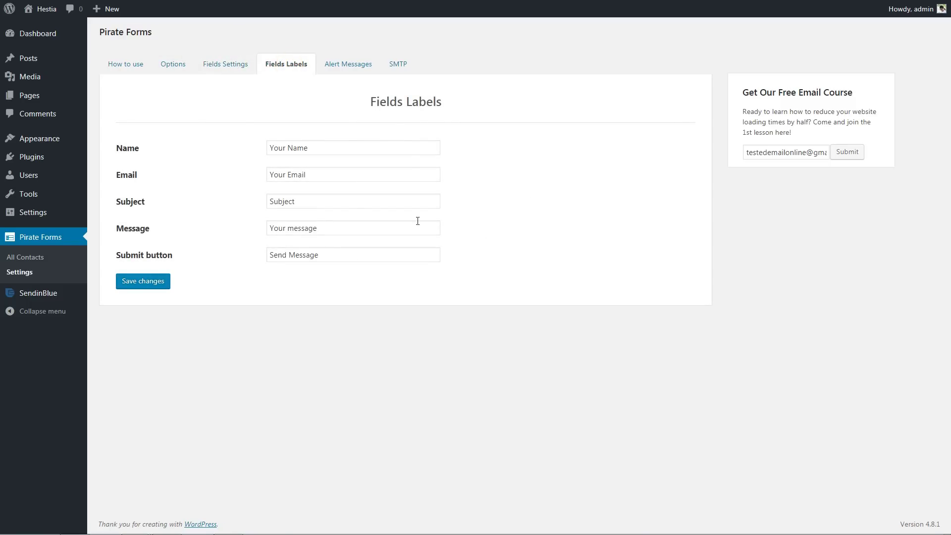
# - Return to the theme customizer and examine the background and accent color pickers in the Colors section
pyautogui.moveTo(72, 143)
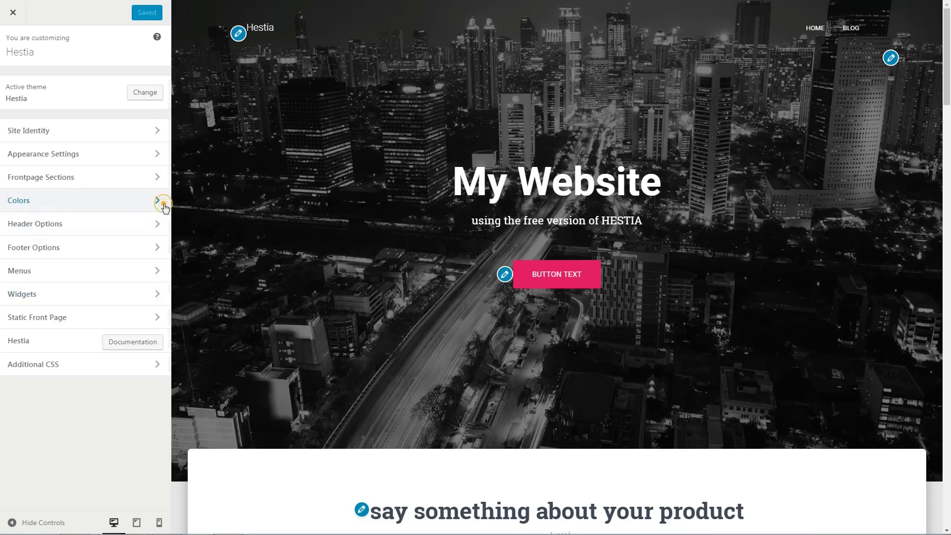
pyautogui.click(157, 204)
pyautogui.click(54, 94)
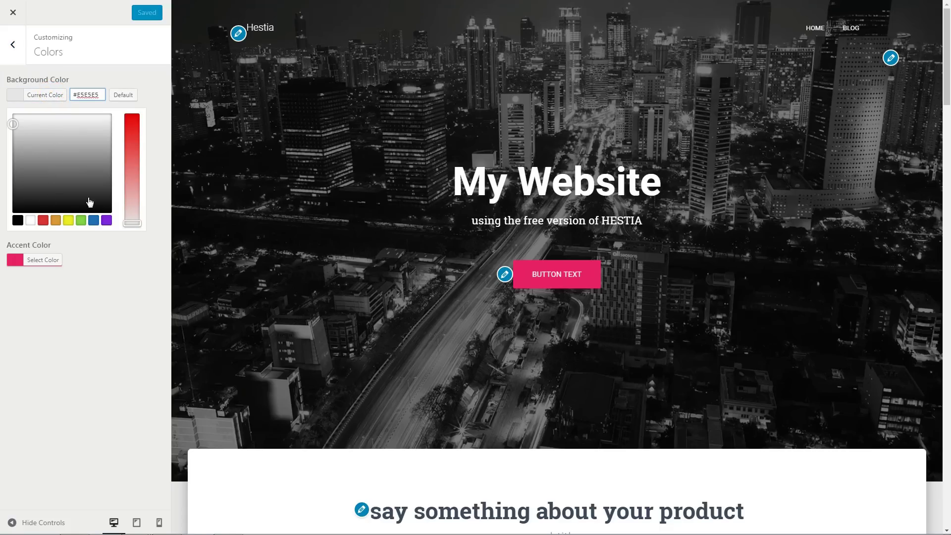
pyautogui.click(39, 96)
pyautogui.click(45, 132)
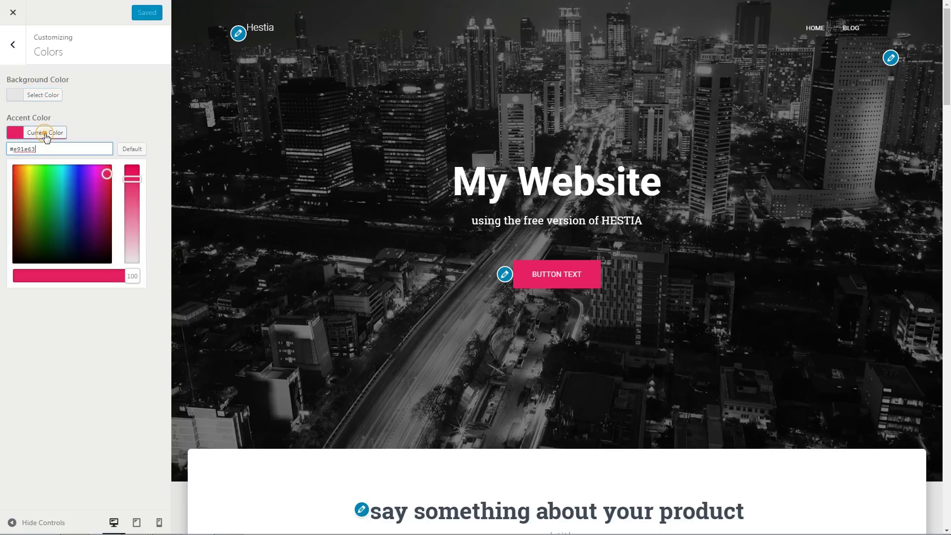
pyautogui.click(45, 133)
pyautogui.click(13, 46)
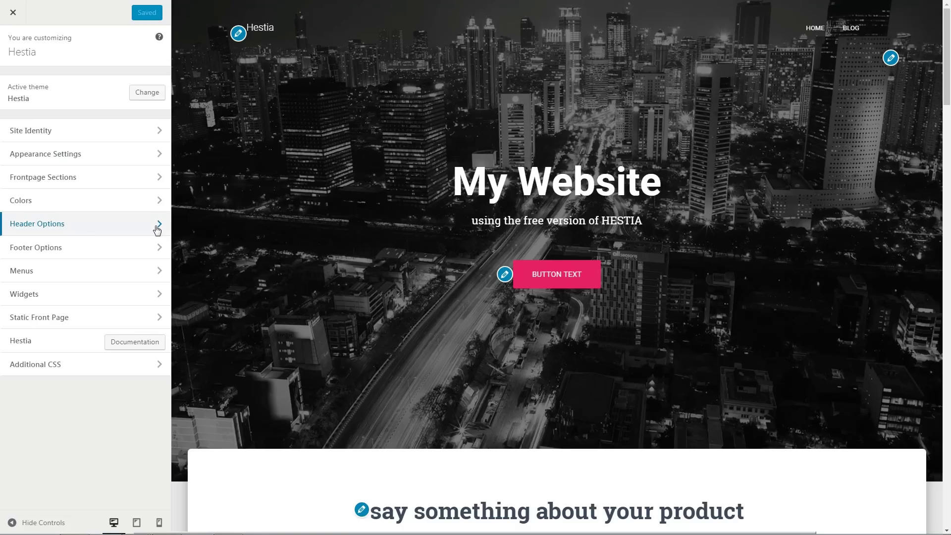
# - Enable the top bar in the theme's header options
pyautogui.click(156, 225)
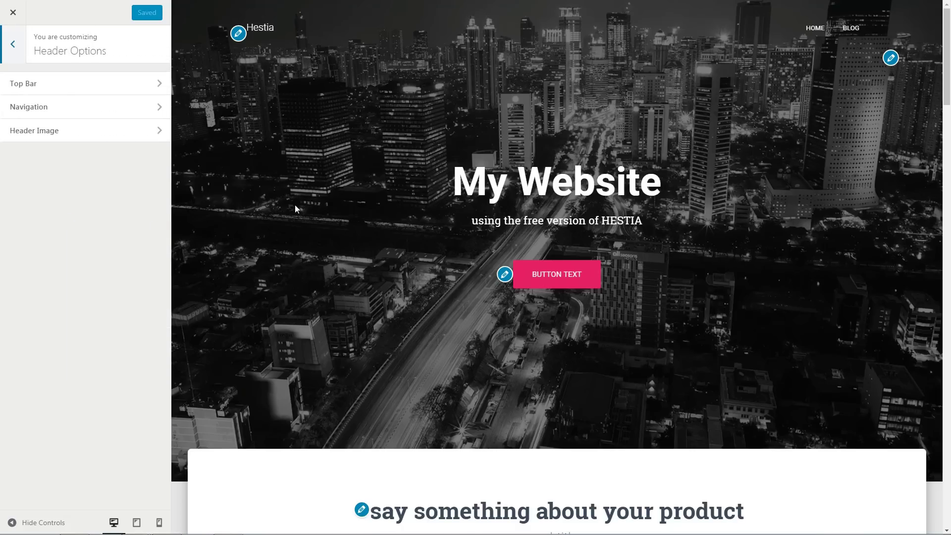
pyautogui.click(162, 85)
pyautogui.click(11, 81)
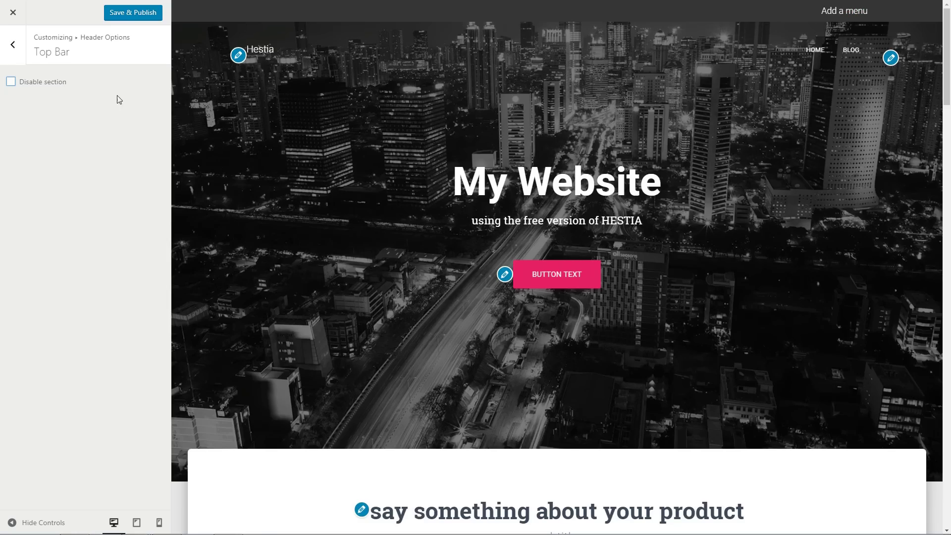
pyautogui.click(13, 46)
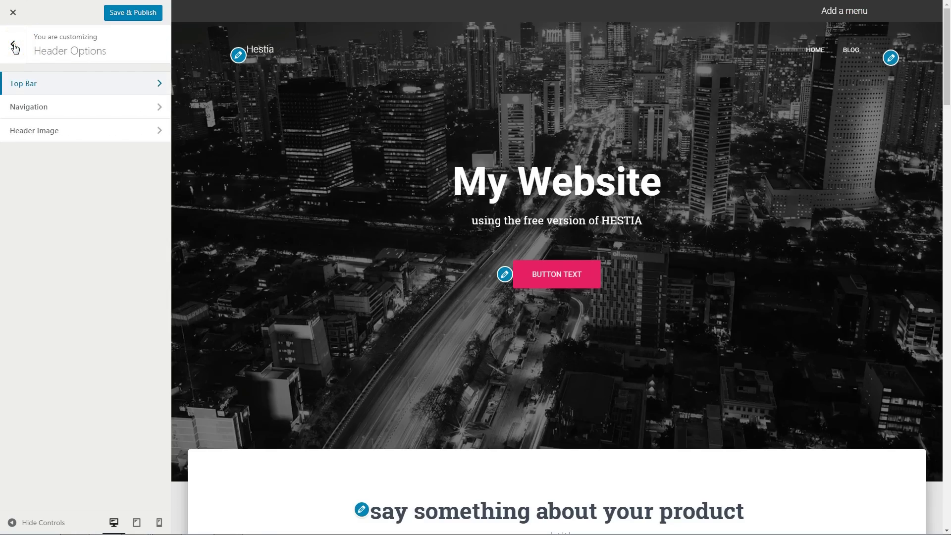
# - Add a Text widget titled "Call me:" to the Top Bar Sidebar and enter the phone number as its content
pyautogui.click(14, 46)
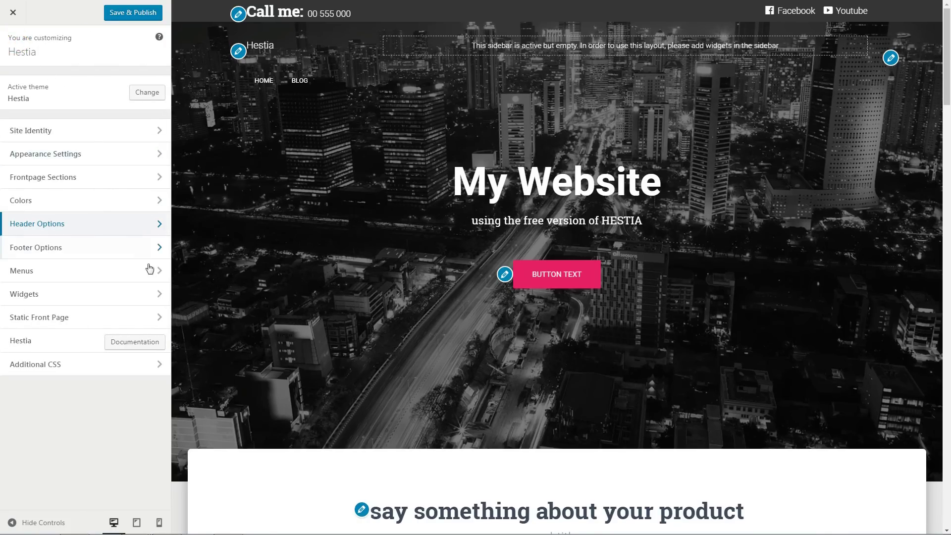
pyautogui.click(159, 293)
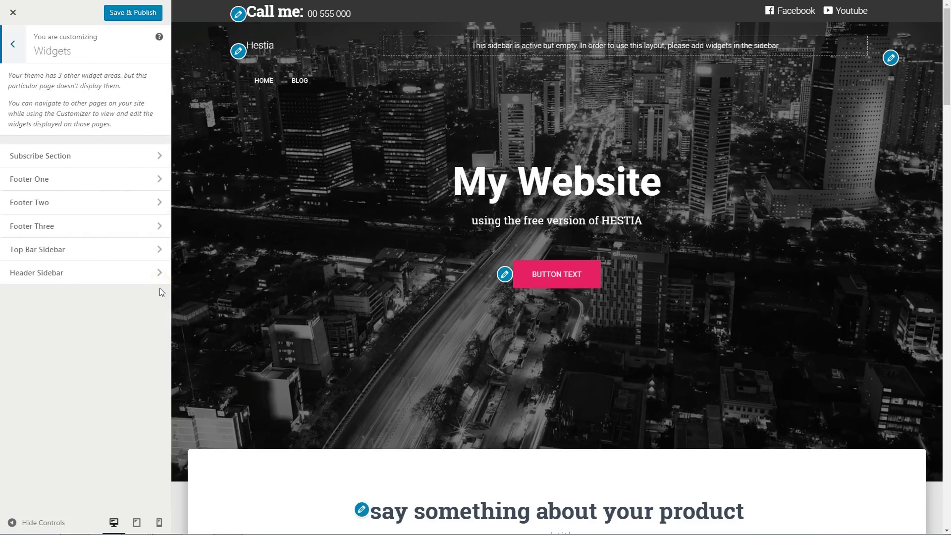
pyautogui.click(157, 249)
pyautogui.click(135, 81)
pyautogui.scroll(-5, 251, 480)
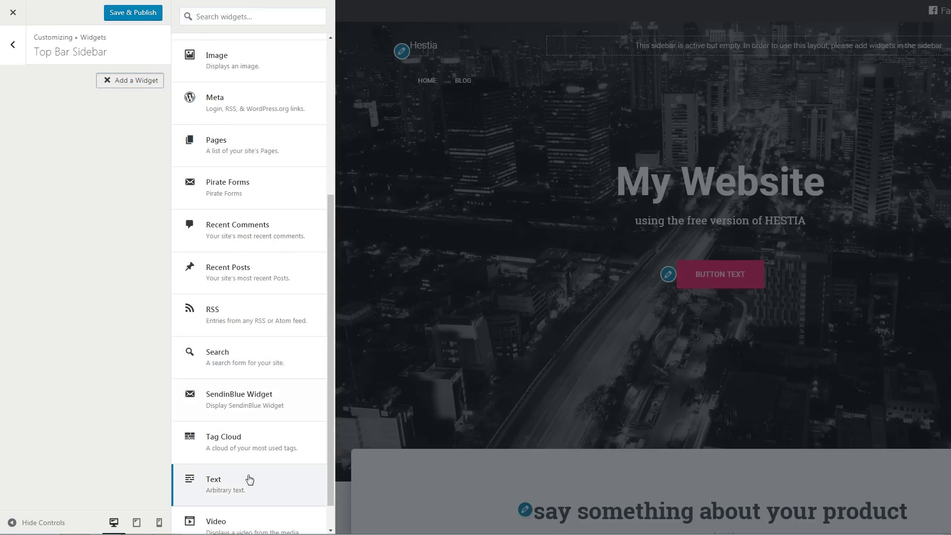
pyautogui.click(251, 480)
pyautogui.click(46, 123)
pyautogui.write('Call me:')
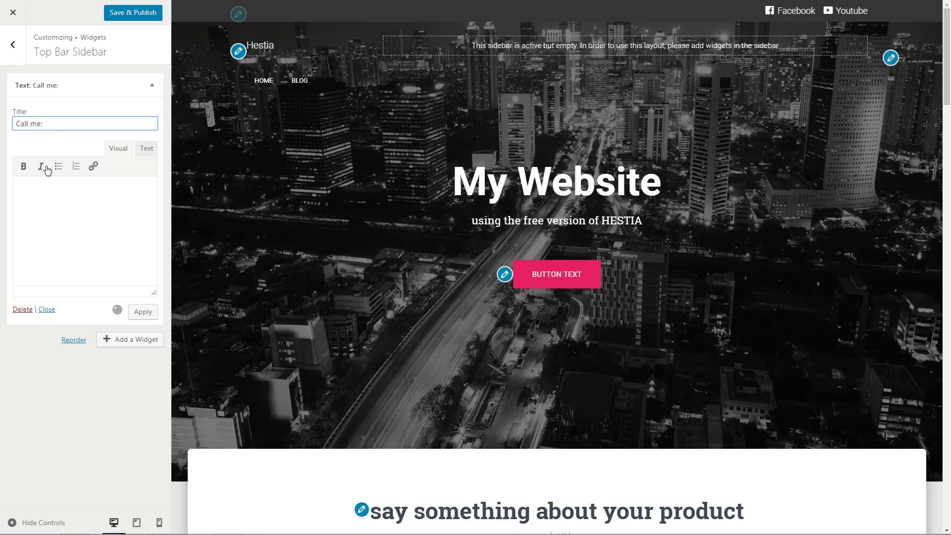
pyautogui.click(32, 189)
pyautogui.write('oo')
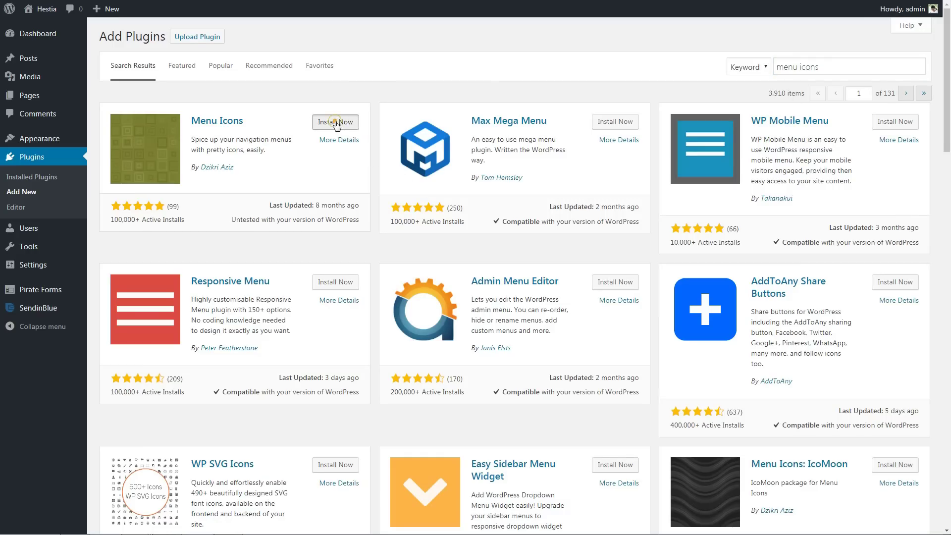
# - Install the Menu Icons plugin from the menu icons search results
pyautogui.click(335, 124)
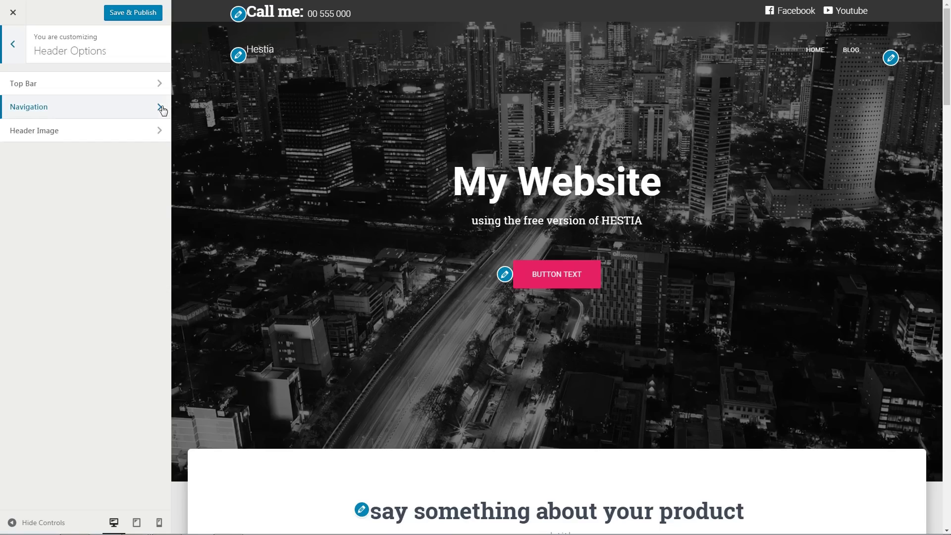
# - Preview the header navigation layouts, choose the third one with a widget area beside the logo, and publish the changes
pyautogui.click(161, 108)
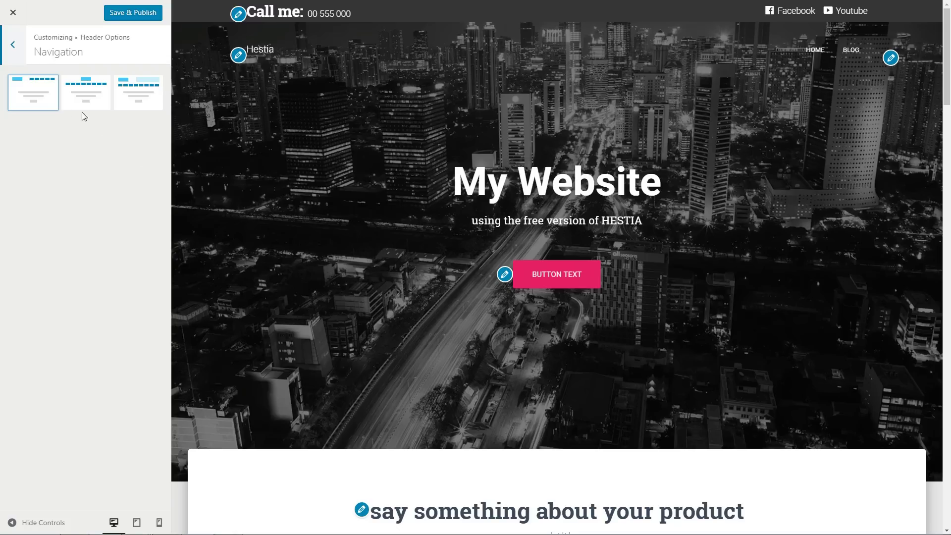
pyautogui.click(29, 96)
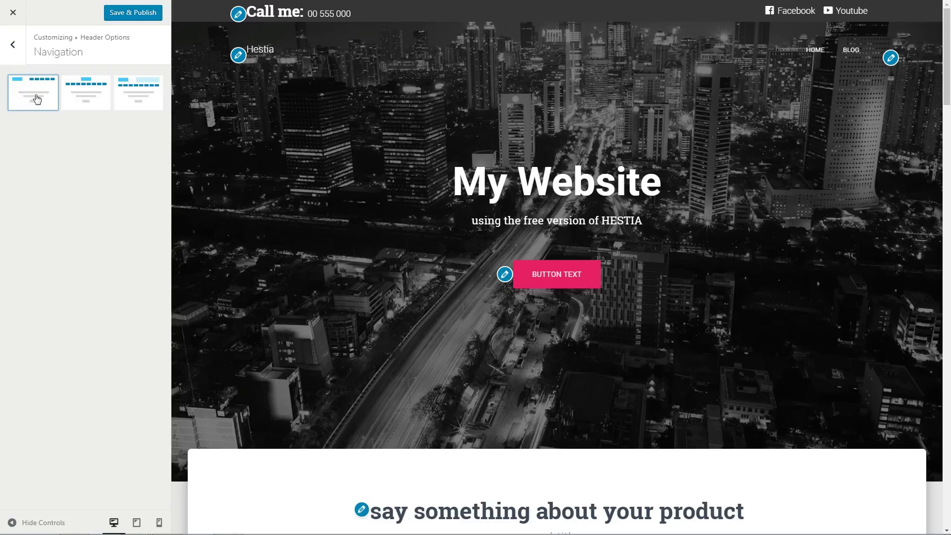
pyautogui.click(84, 97)
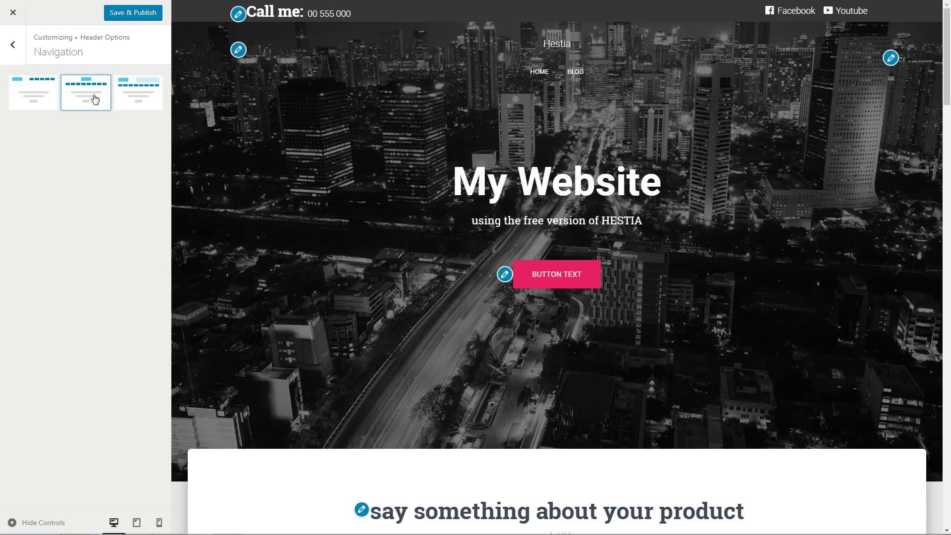
pyautogui.click(128, 102)
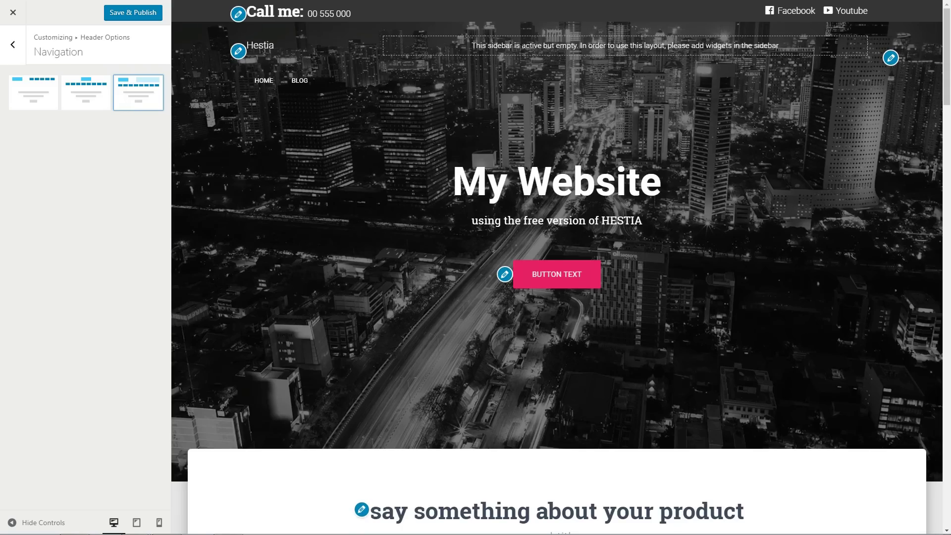
pyautogui.click(132, 12)
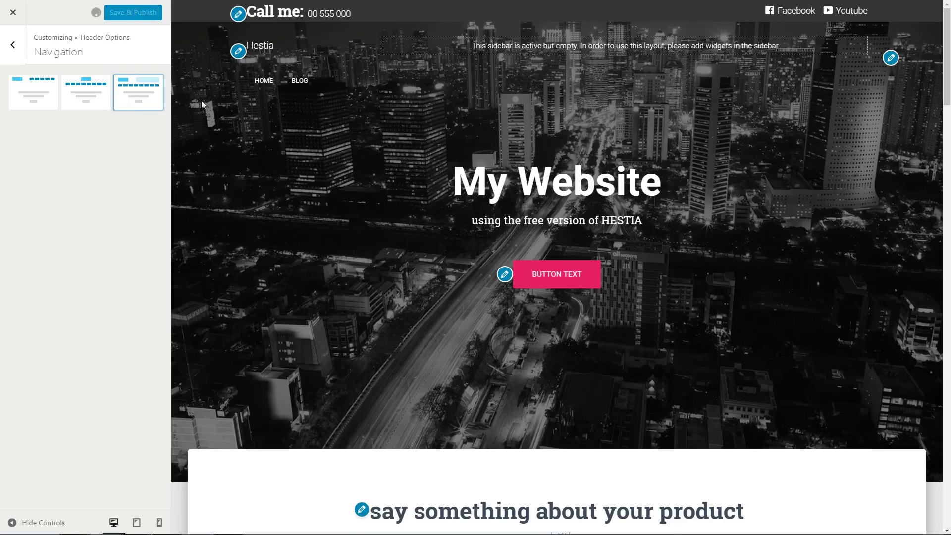
# - Open the Header Sidebar widget area and review the widgets that can be added to it
pyautogui.click(15, 46)
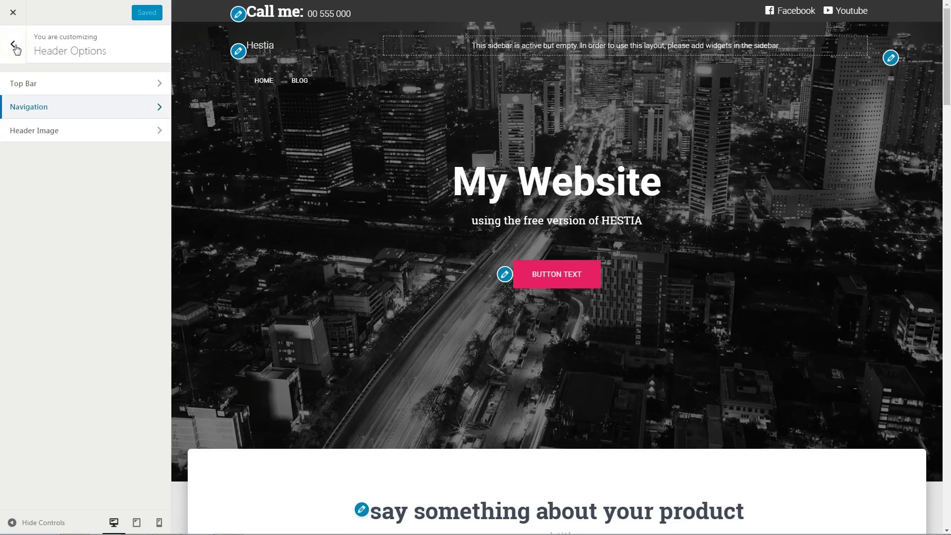
pyautogui.click(15, 46)
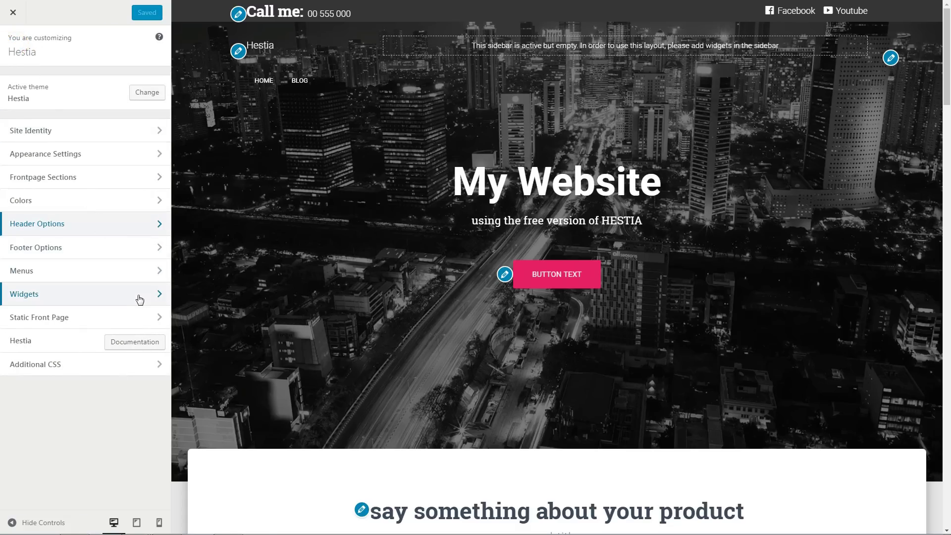
pyautogui.click(157, 294)
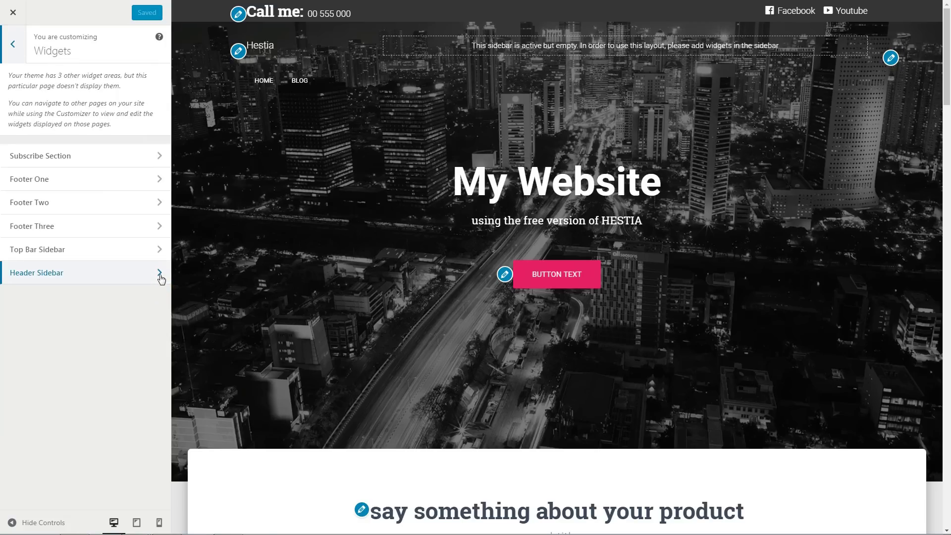
pyautogui.click(159, 275)
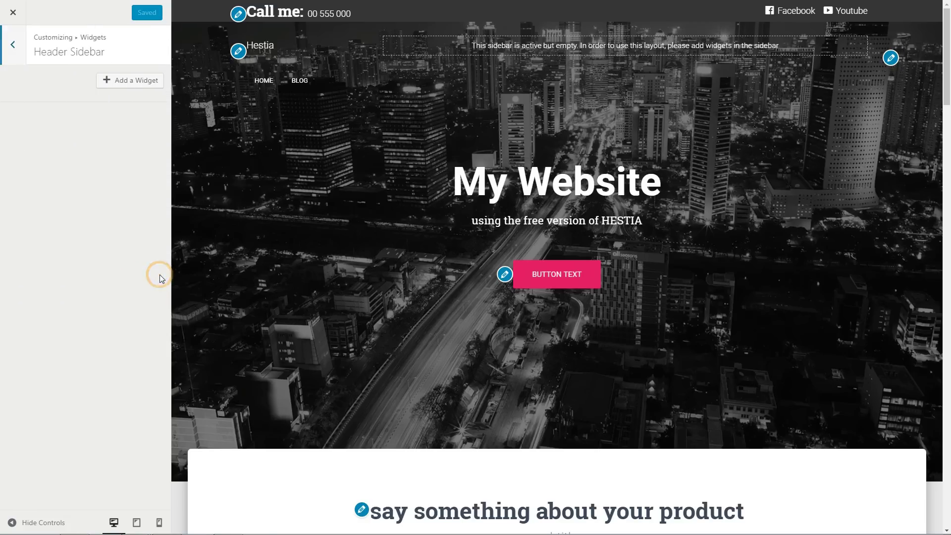
pyautogui.click(132, 81)
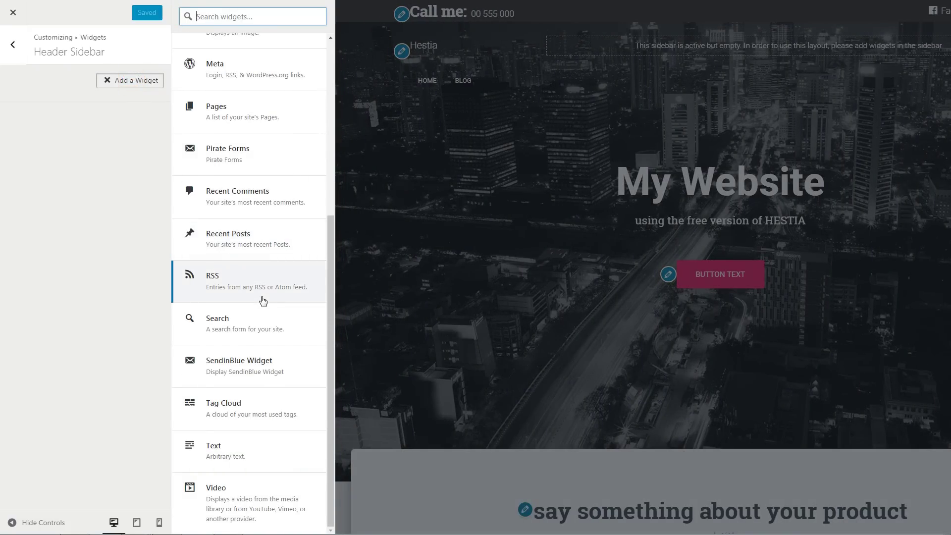
pyautogui.scroll(5, 262, 300)
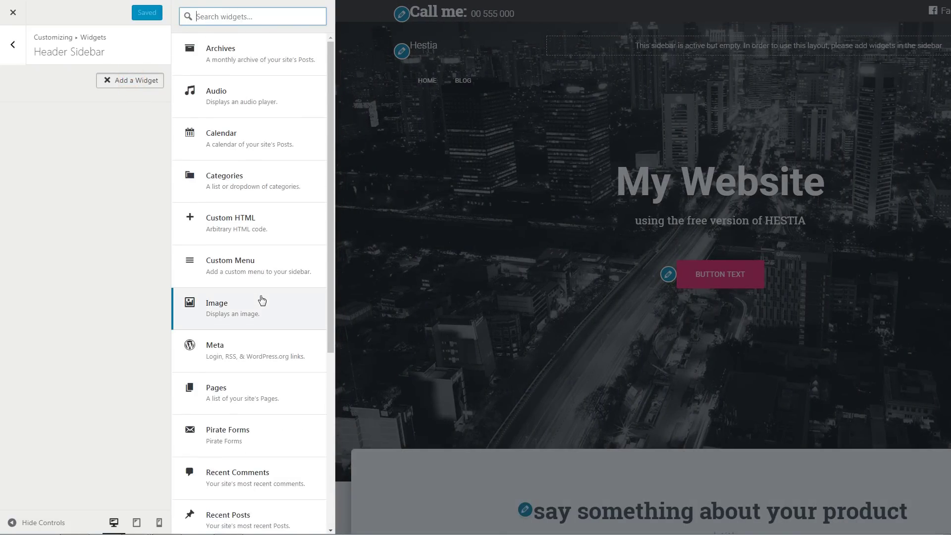
pyautogui.click(250, 303)
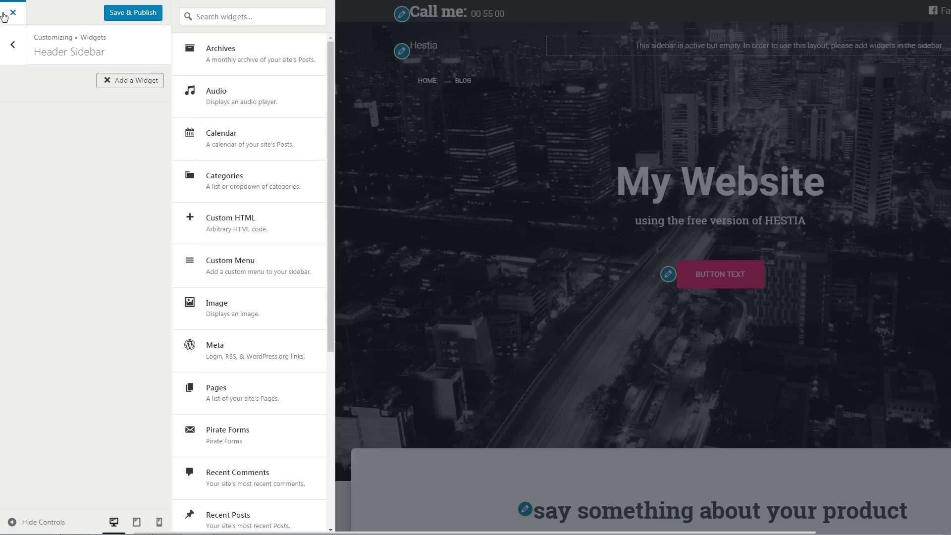
pyautogui.click(13, 45)
pyautogui.click(12, 46)
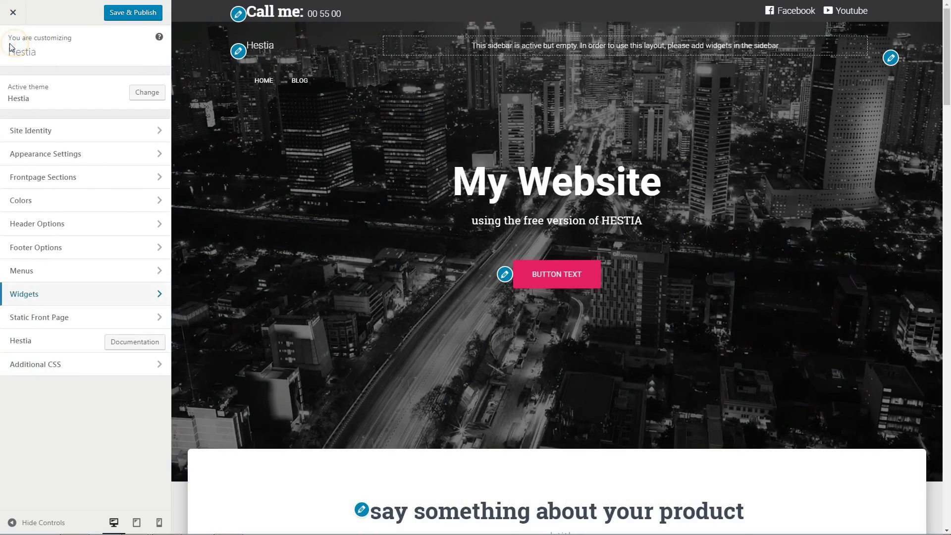
# - Replace the theme's header image with skateboard.jpg from the media library, previewing it on the Blog page
pyautogui.click(151, 226)
pyautogui.click(164, 130)
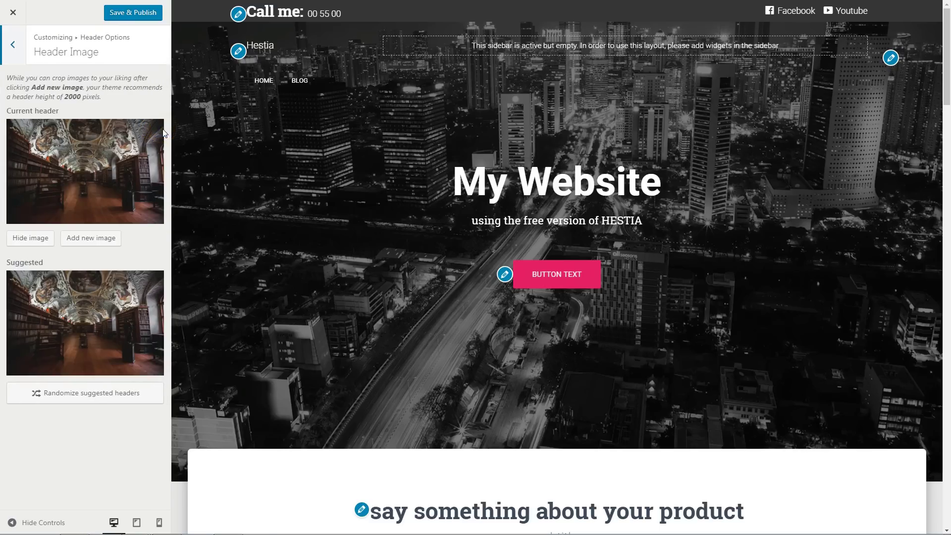
pyautogui.click(298, 84)
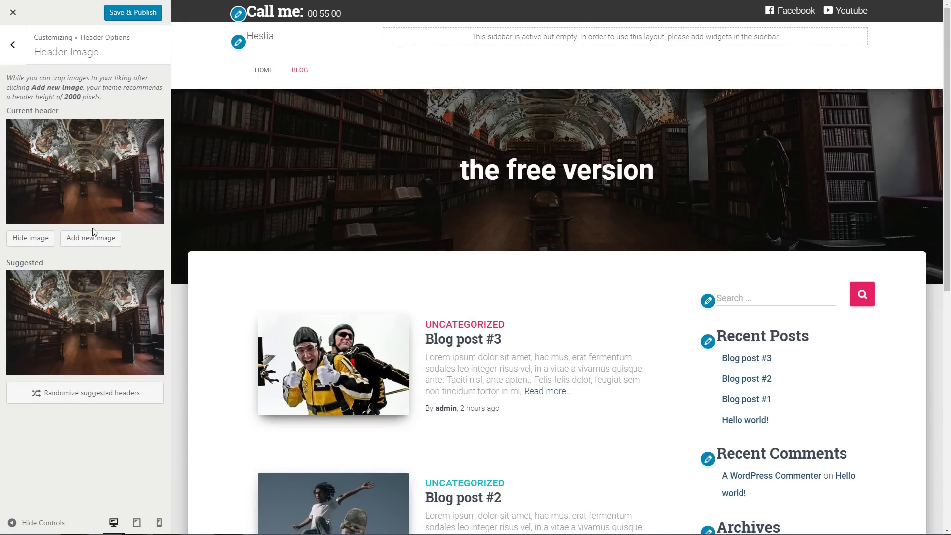
pyautogui.click(92, 239)
pyautogui.click(155, 146)
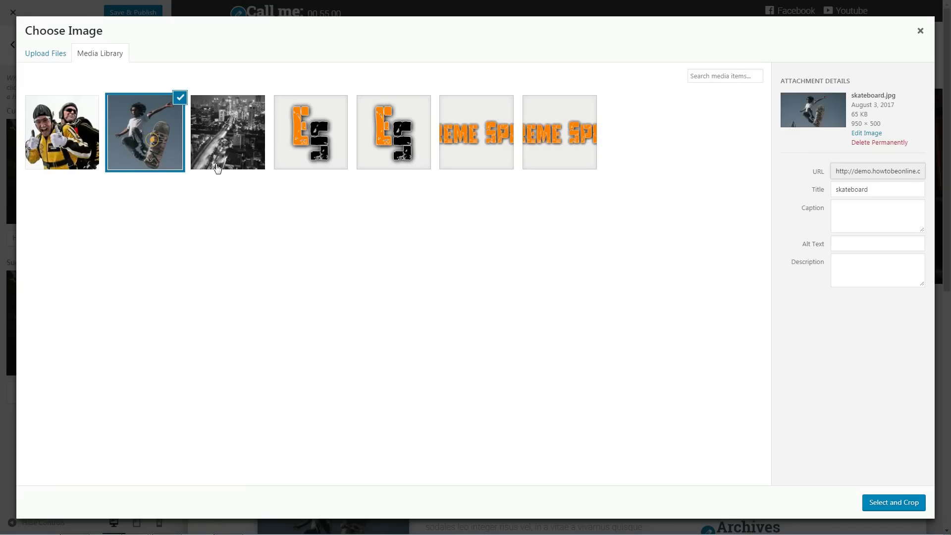
pyautogui.click(896, 502)
pyautogui.click(897, 502)
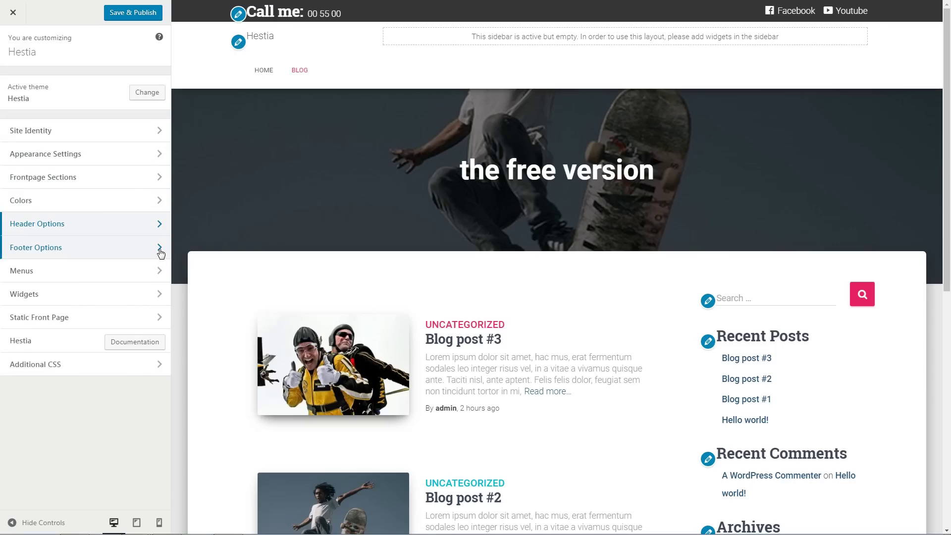
# - Try the alternative footer style in the footer options and switch it back off
pyautogui.click(157, 249)
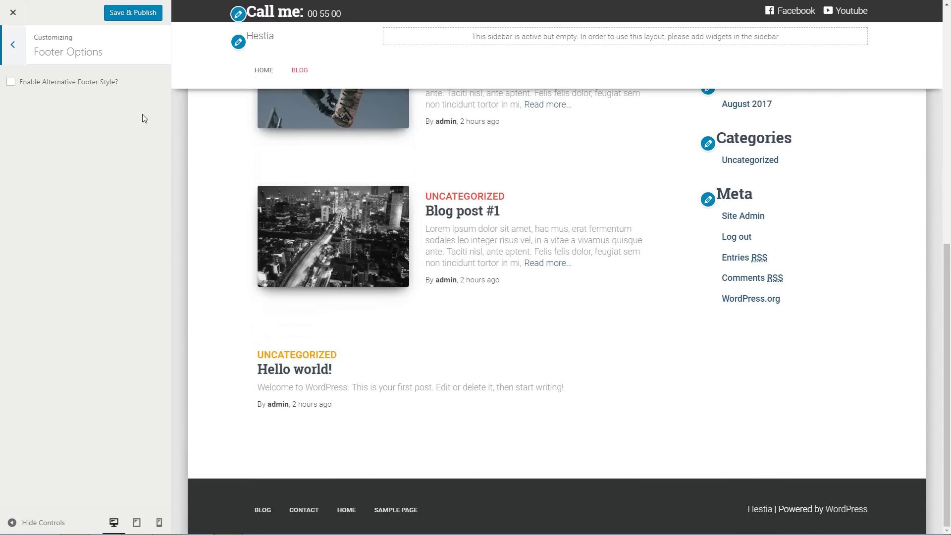
pyautogui.click(11, 83)
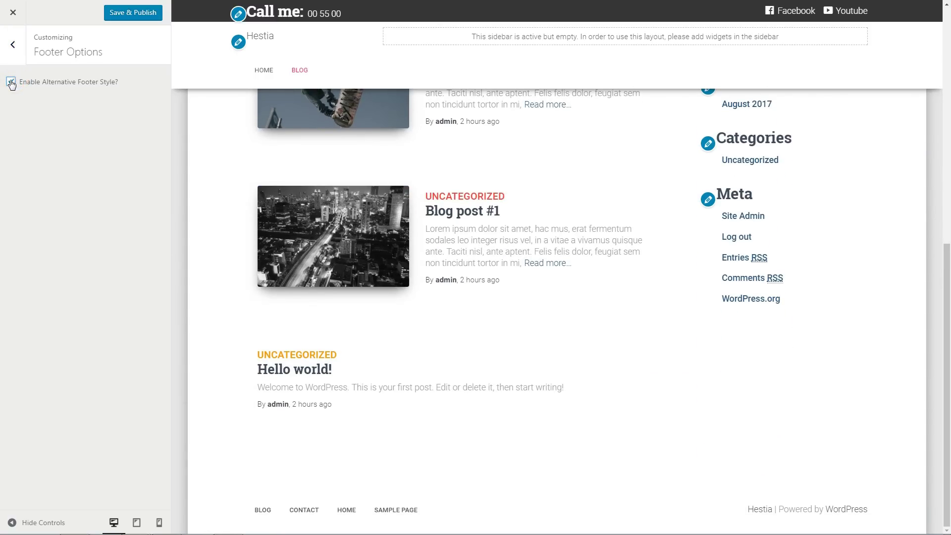
pyautogui.click(11, 82)
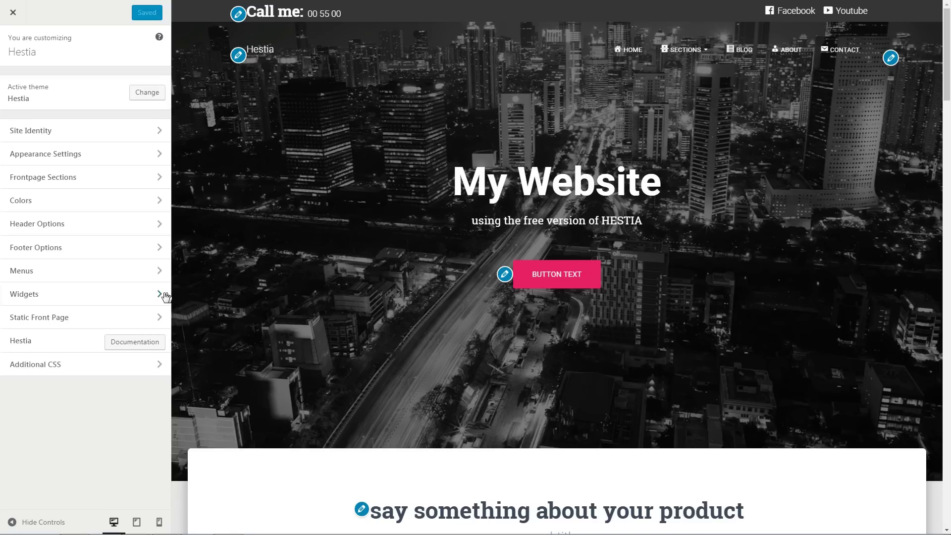
# - Add an Image widget showing the skydivers picture, testing.jpg, to the Footer One widget area
pyautogui.click(158, 293)
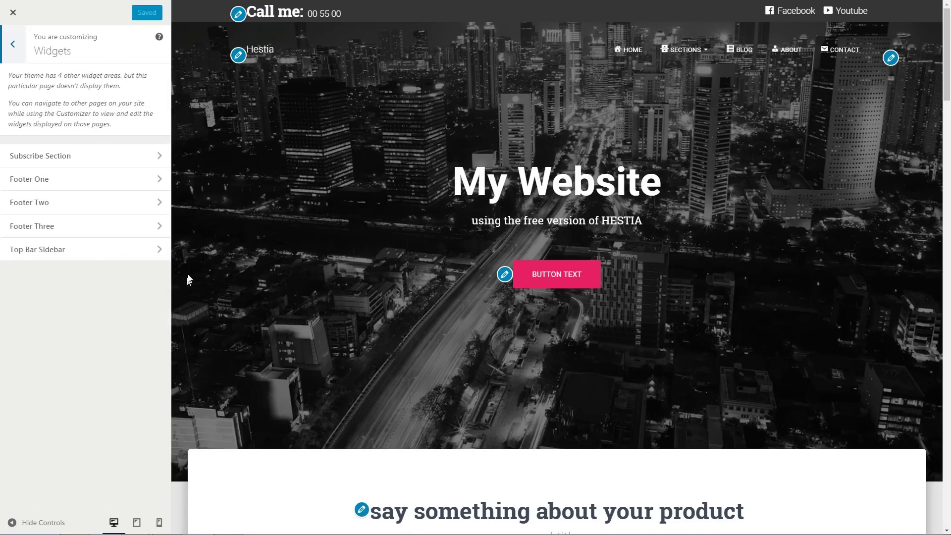
pyautogui.click(159, 178)
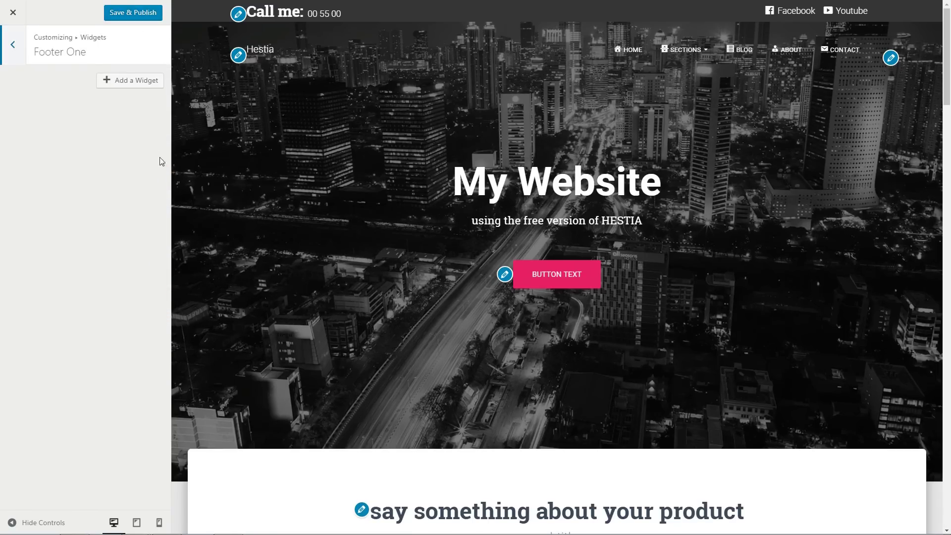
pyautogui.scroll(-6, 238, 321)
pyautogui.scroll(6, 248, 356)
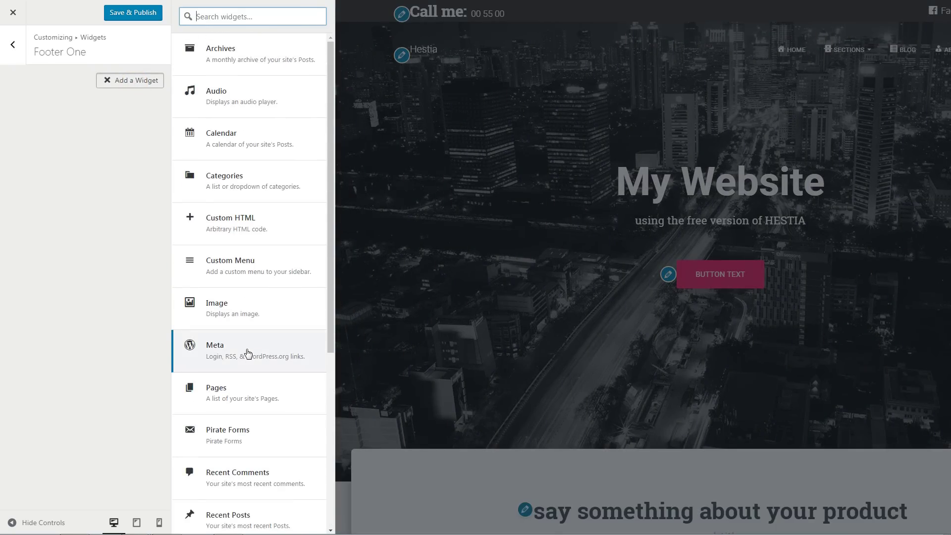
pyautogui.click(184, 317)
pyautogui.click(50, 176)
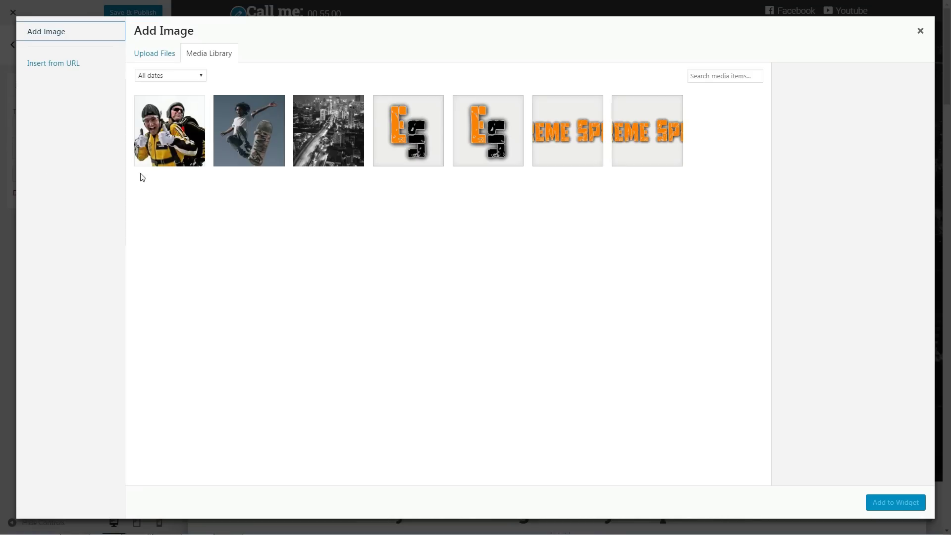
pyautogui.click(171, 143)
pyautogui.click(892, 502)
pyautogui.click(13, 44)
# - Add an Image widget showing skateboard.jpg to the Footer Two widget area
pyautogui.click(49, 199)
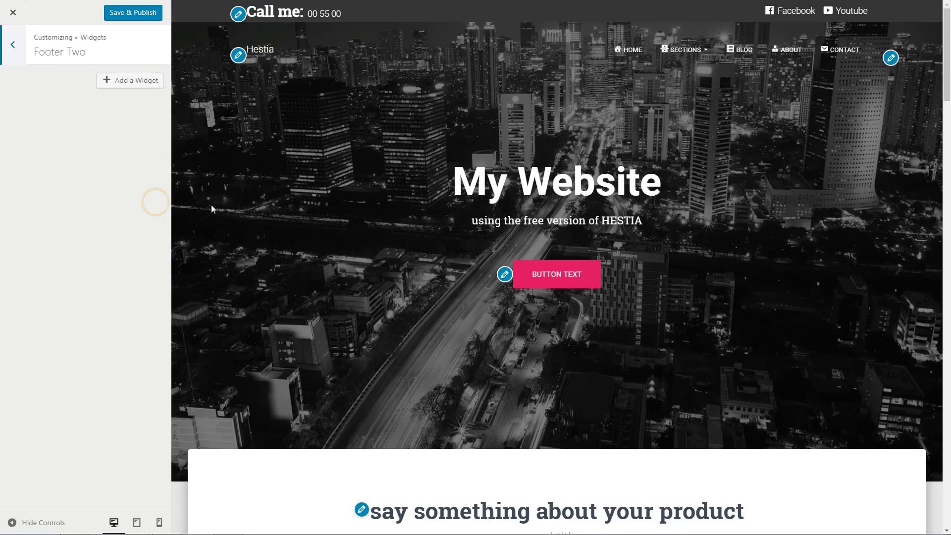
pyautogui.scroll(-5, 531, 277)
pyautogui.scroll(-10, 531, 278)
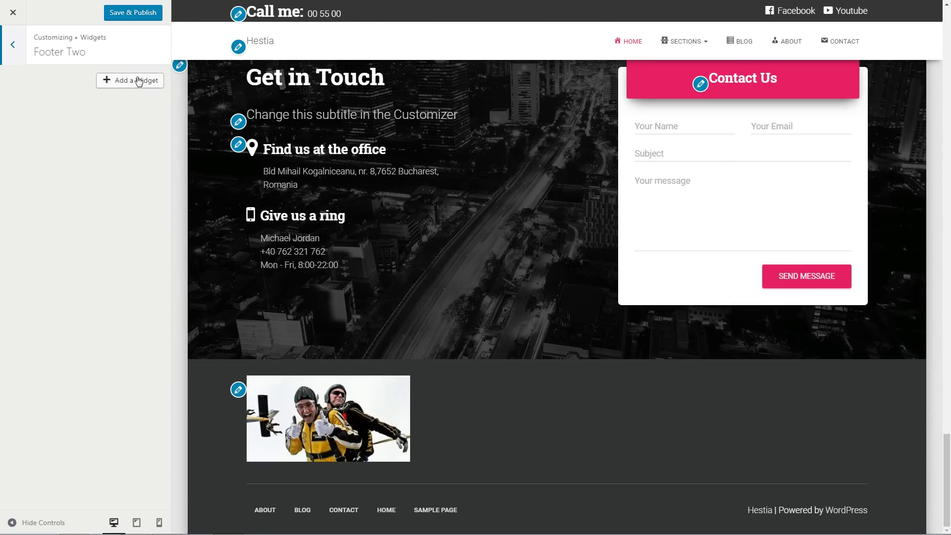
pyautogui.click(126, 82)
pyautogui.click(253, 298)
pyautogui.click(34, 175)
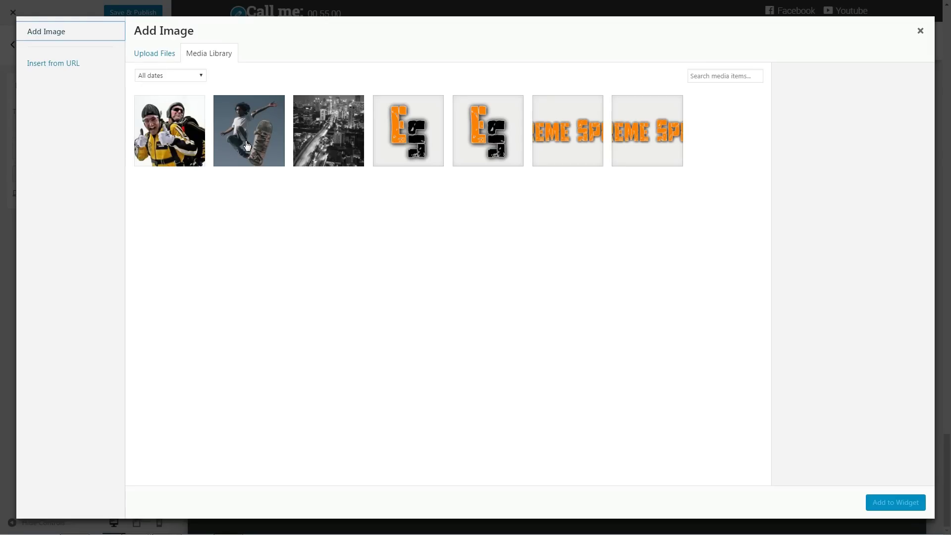
pyautogui.click(248, 129)
pyautogui.click(884, 502)
pyautogui.click(13, 44)
# - Add an Image widget showing testing.jpg to the Footer Three widget area and publish the changes
pyautogui.click(151, 226)
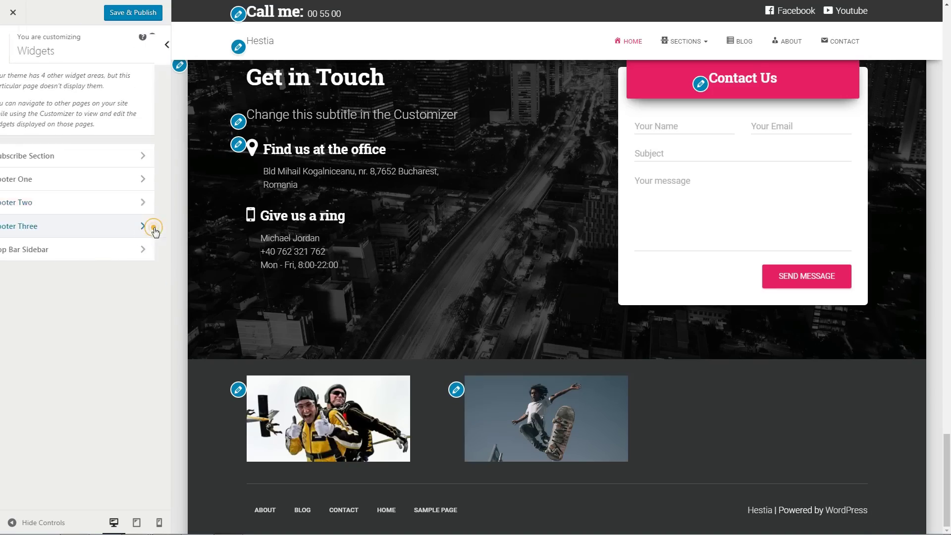
pyautogui.click(121, 83)
pyautogui.click(217, 305)
pyautogui.click(34, 175)
pyautogui.click(165, 129)
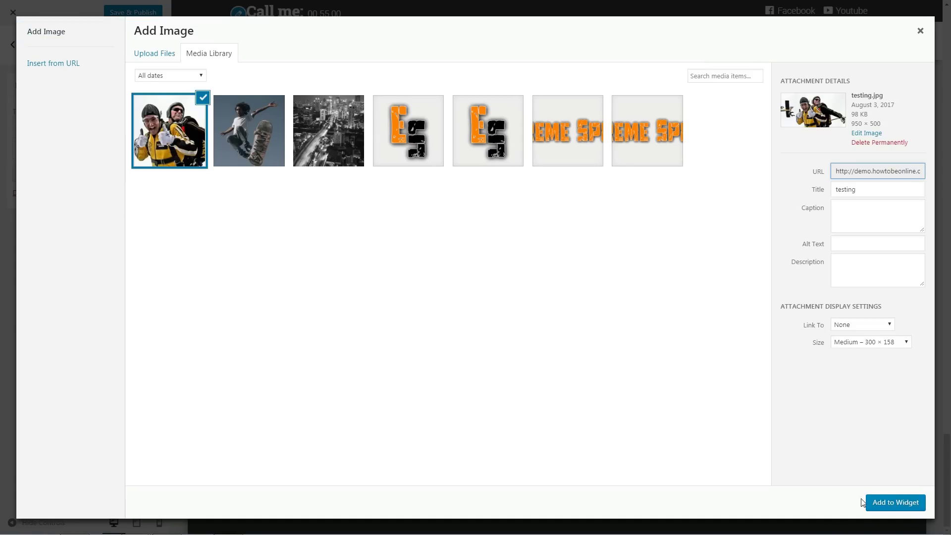
pyautogui.click(906, 502)
pyautogui.click(13, 45)
pyautogui.click(13, 45)
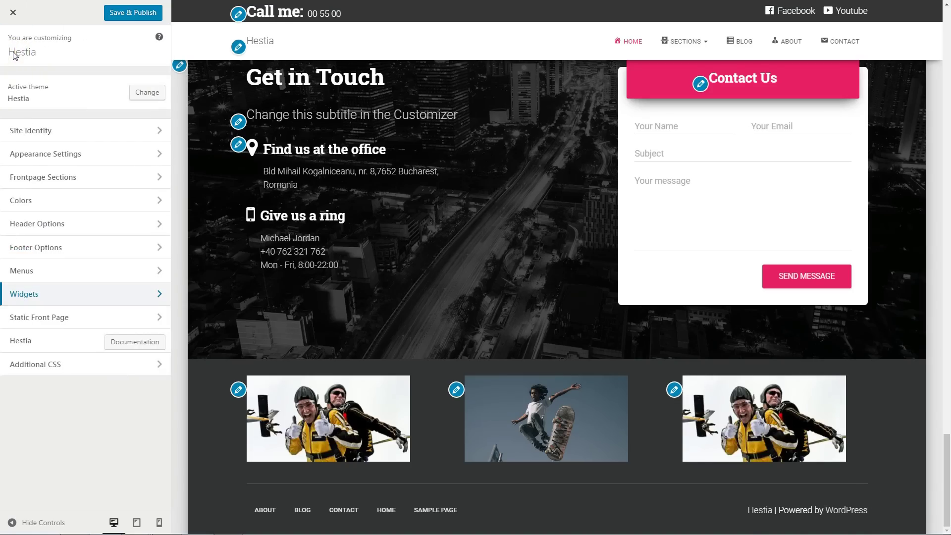
pyautogui.click(131, 16)
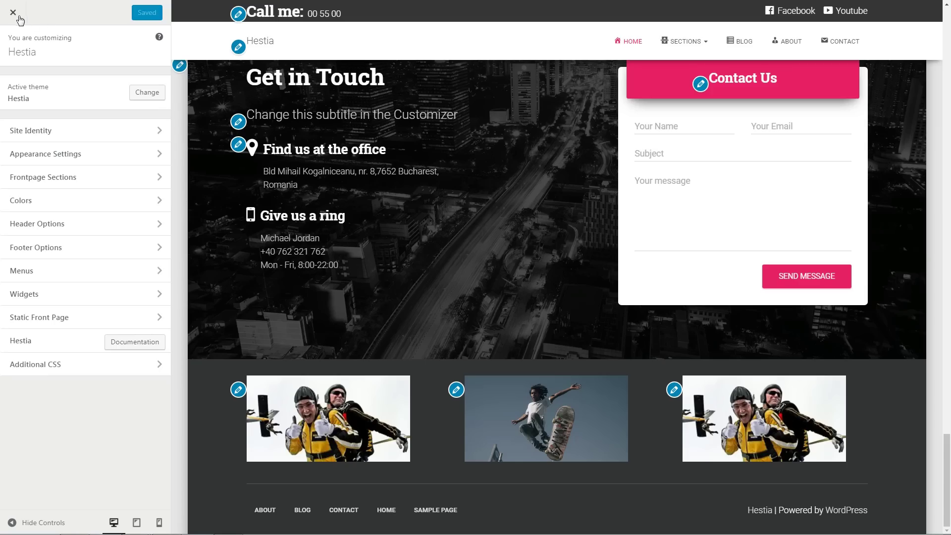
# - Leave the customizer and open the menu management screen in the WordPress dashboard
pyautogui.click(15, 14)
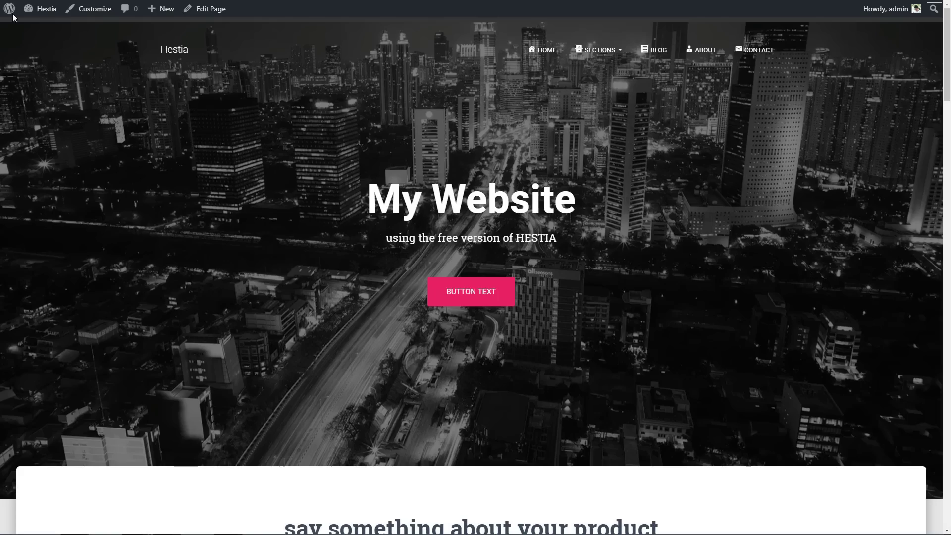
pyautogui.moveTo(47, 10)
pyautogui.click(49, 29)
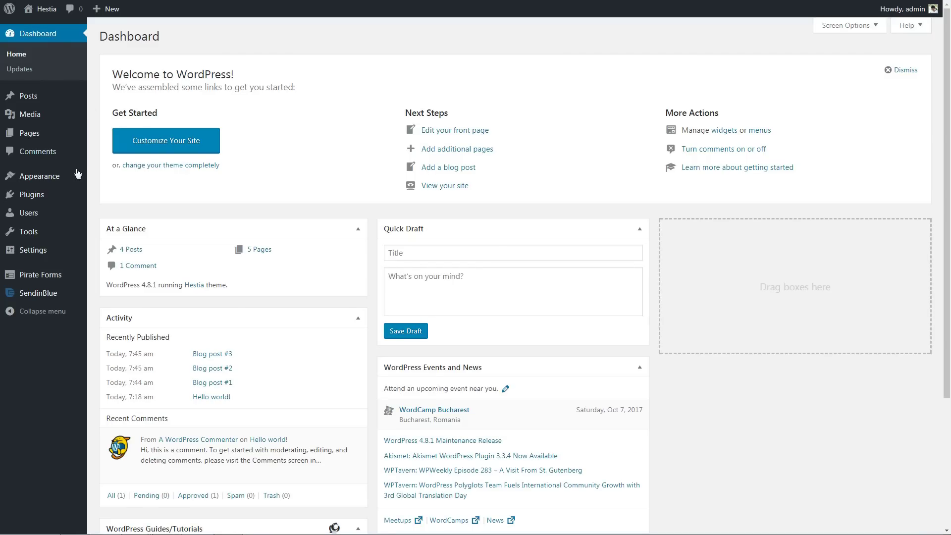
pyautogui.moveTo(75, 177)
pyautogui.click(105, 221)
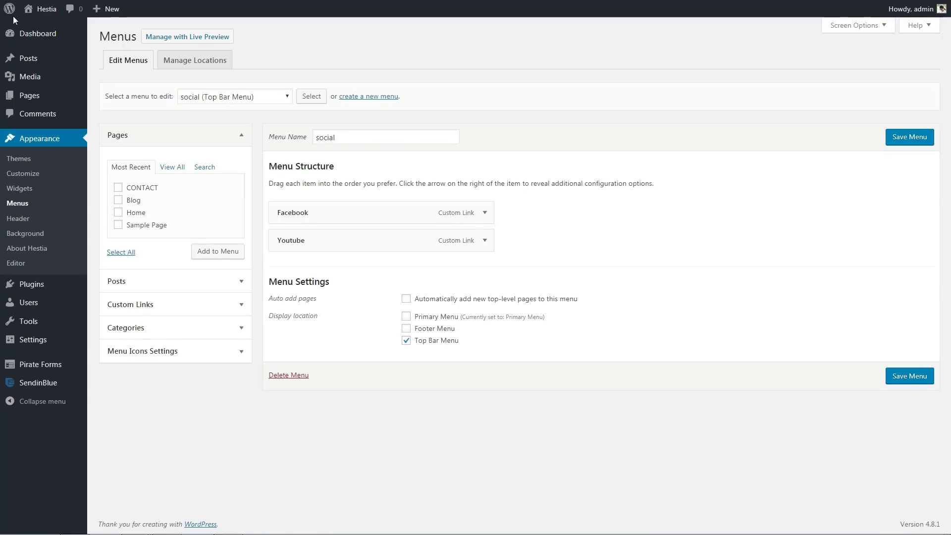
# - Create and publish a new page titled About
pyautogui.moveTo(63, 104)
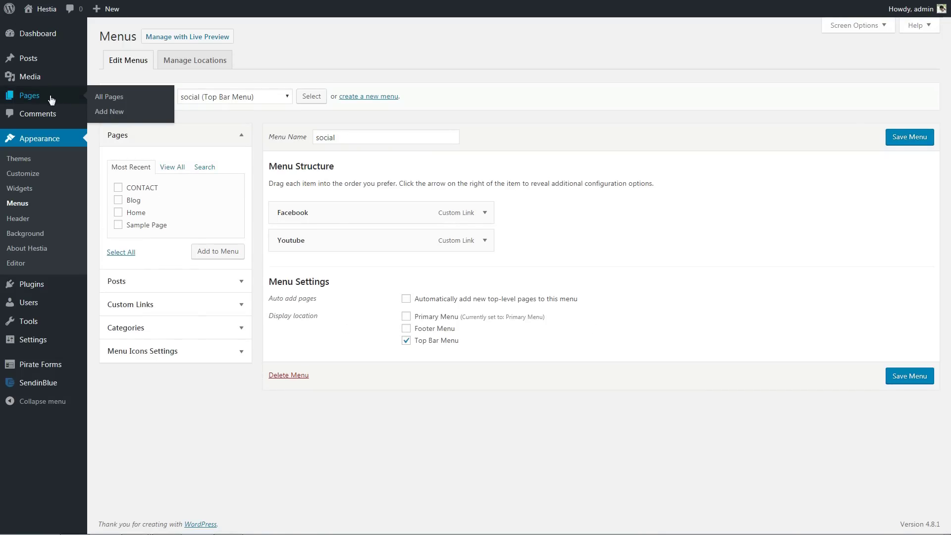
pyautogui.click(112, 114)
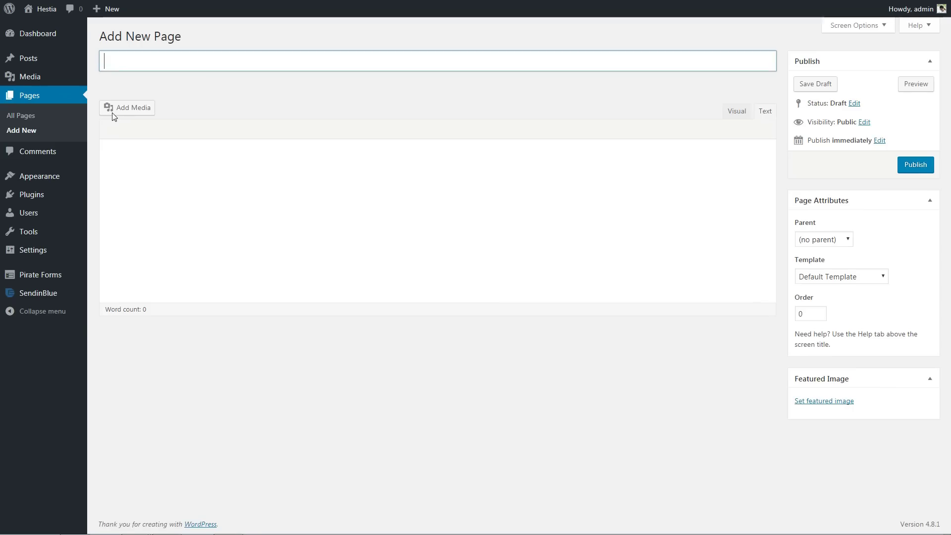
pyautogui.write('About')
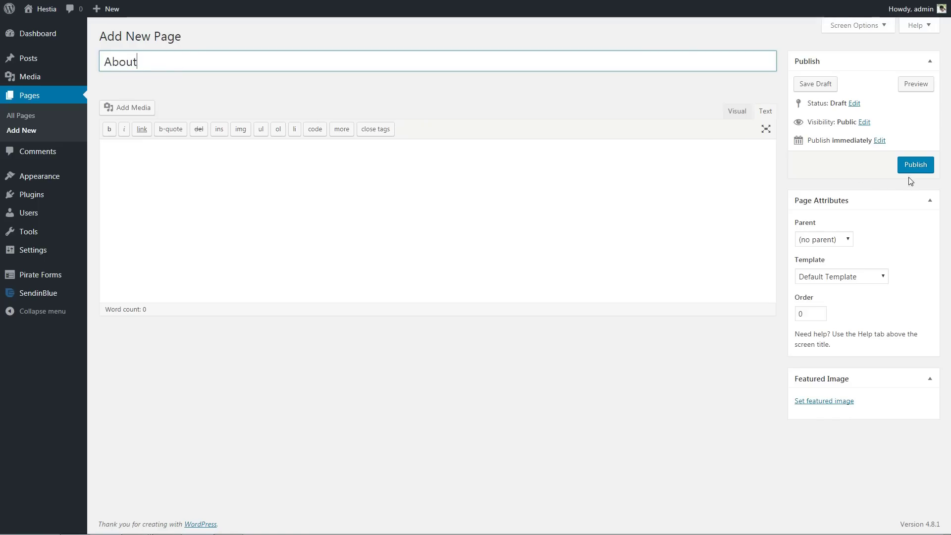
pyautogui.click(912, 169)
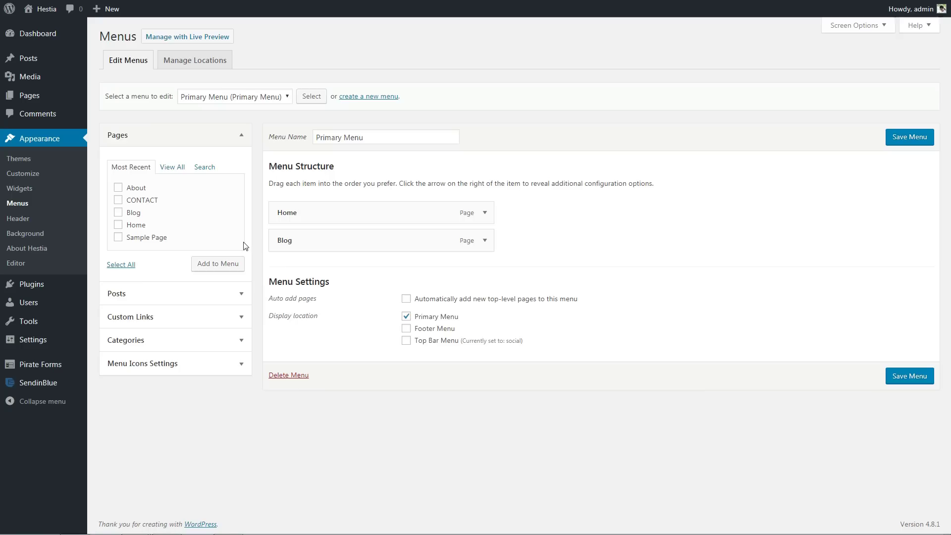
# - Add the CONTACT and About pages to the Primary Menu
pyautogui.click(118, 200)
pyautogui.click(117, 187)
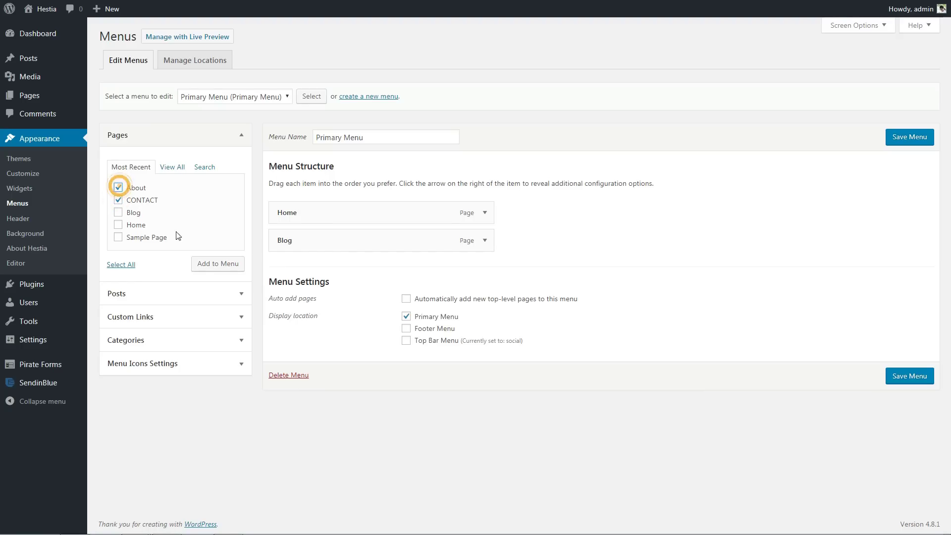
pyautogui.click(225, 264)
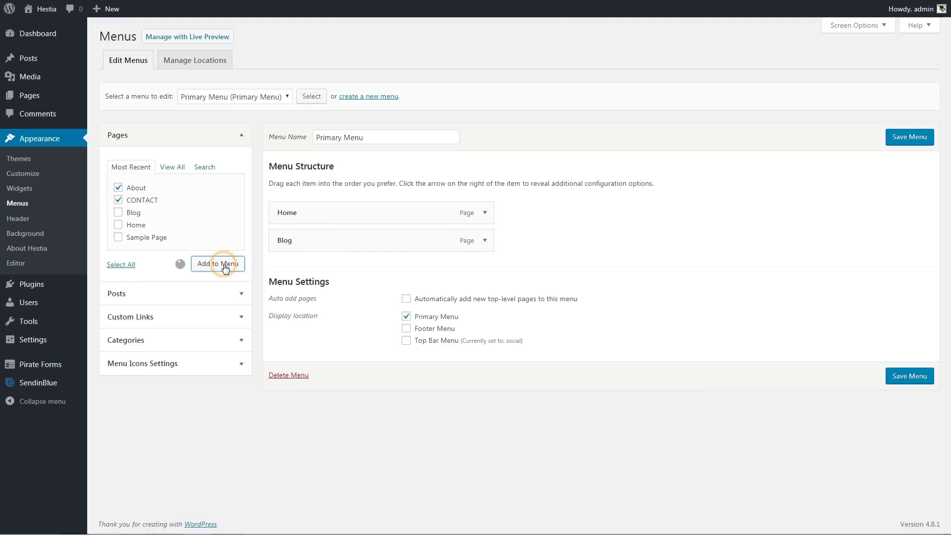
# - Assign the Home dashicon to the Home menu item and the List View dashicon to the Blog menu item
pyautogui.click(485, 212)
pyautogui.click(299, 271)
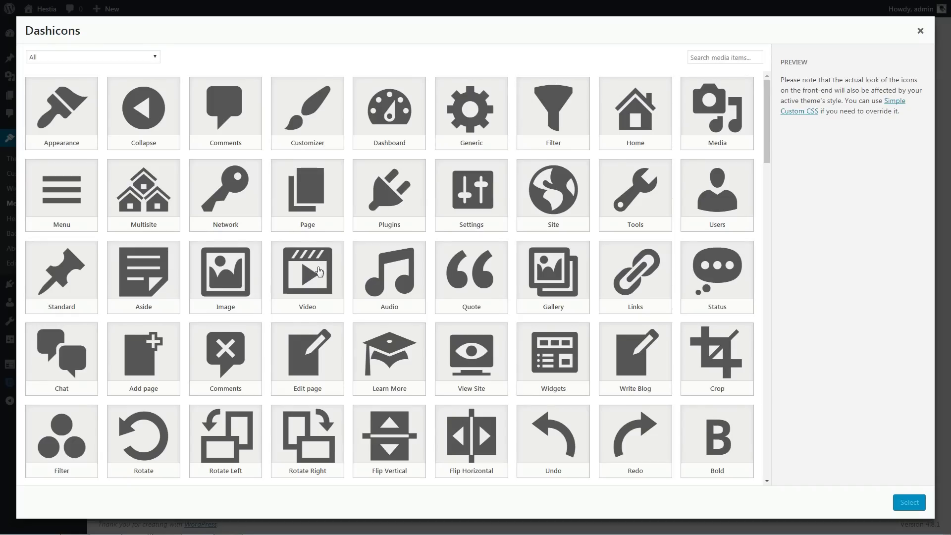
pyautogui.click(617, 130)
pyautogui.click(908, 502)
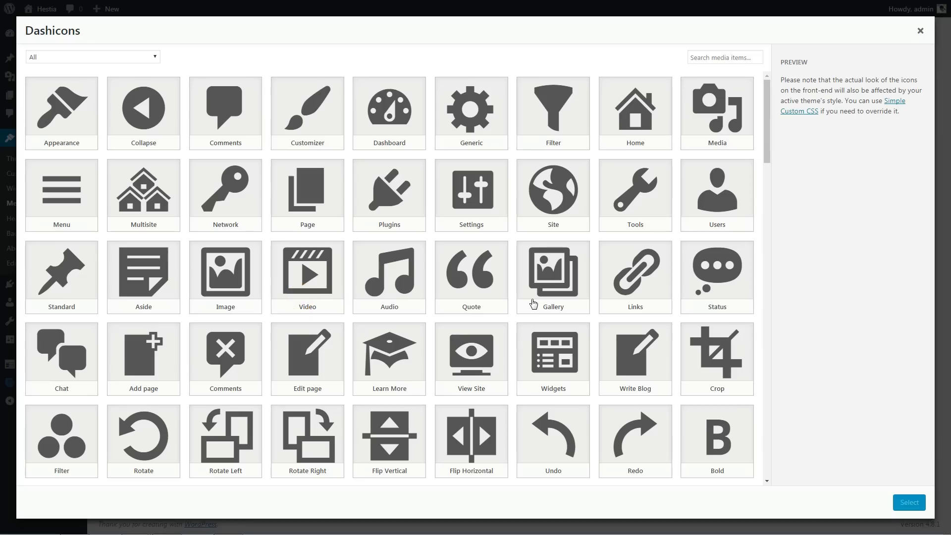
pyautogui.scroll(-10, 534, 304)
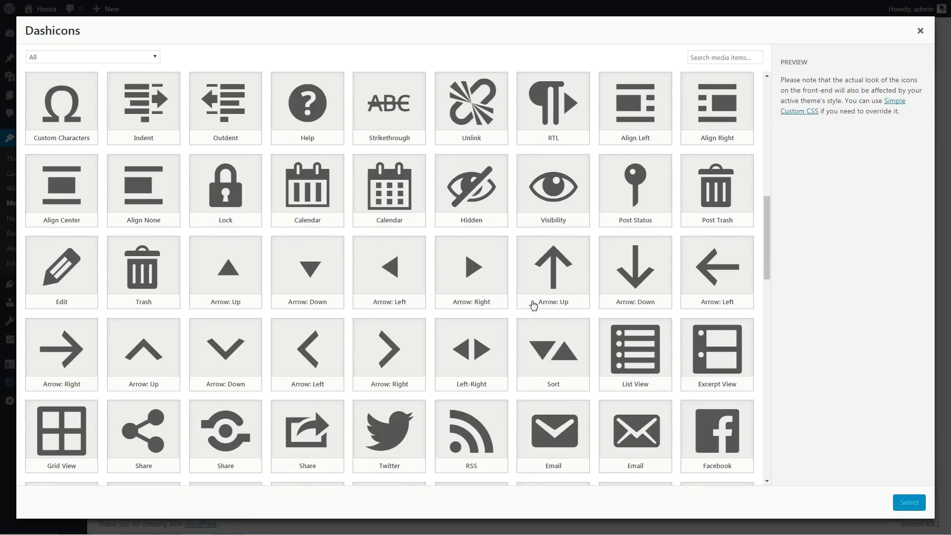
pyautogui.click(632, 185)
pyautogui.click(909, 502)
# - Assign the Businessman dashicon to the About menu item
pyautogui.click(485, 268)
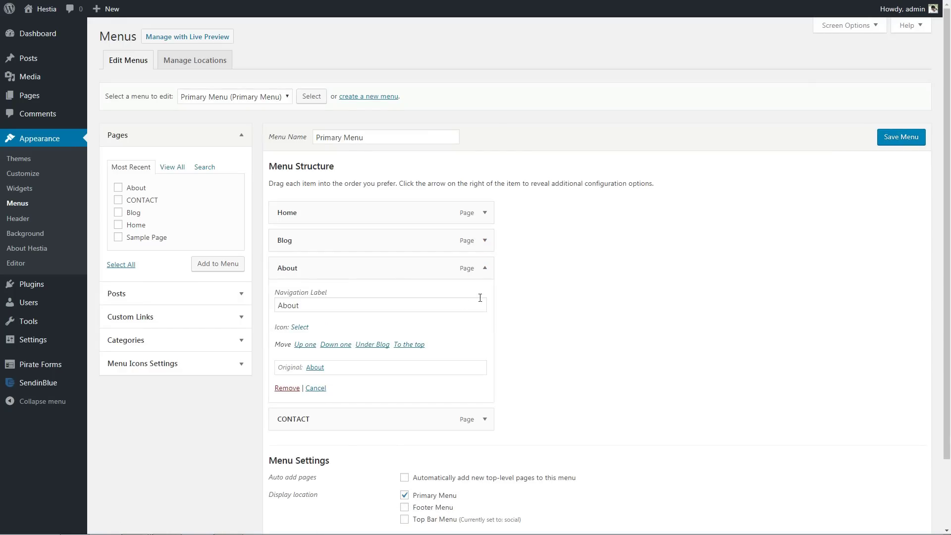
pyautogui.click(299, 340)
pyautogui.scroll(-8, 499, 288)
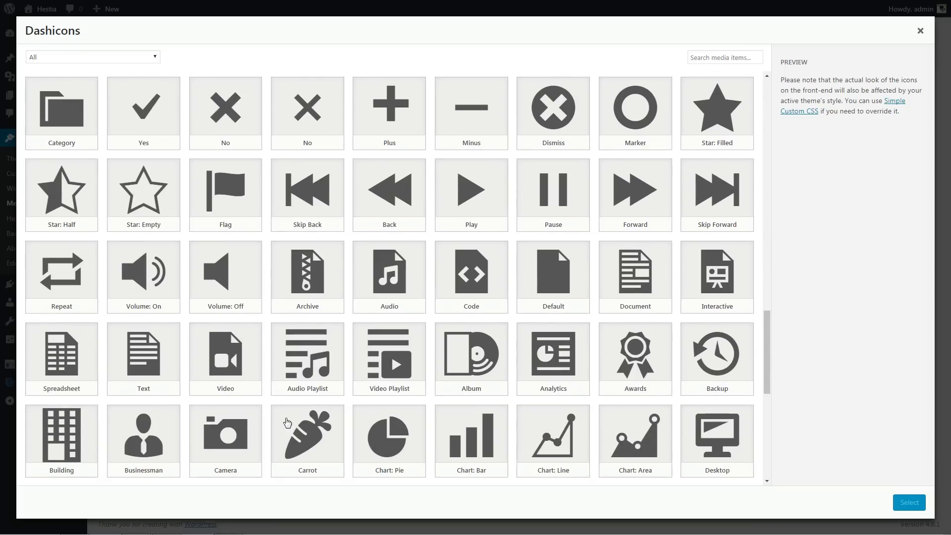
pyautogui.click(144, 436)
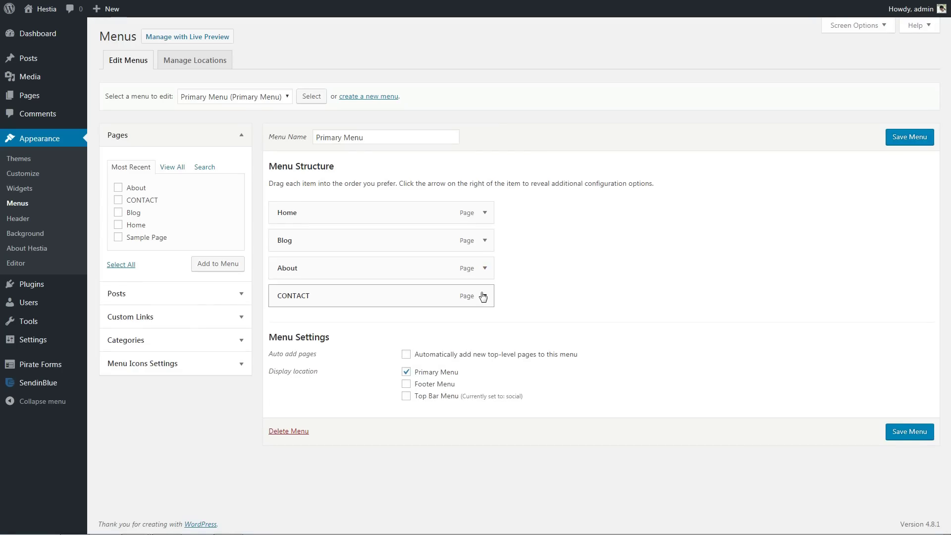
# - Relabel the CONTACT menu item as Contact with the Email dashicon, and save the menu
pyautogui.click(484, 296)
pyautogui.write('Contact')
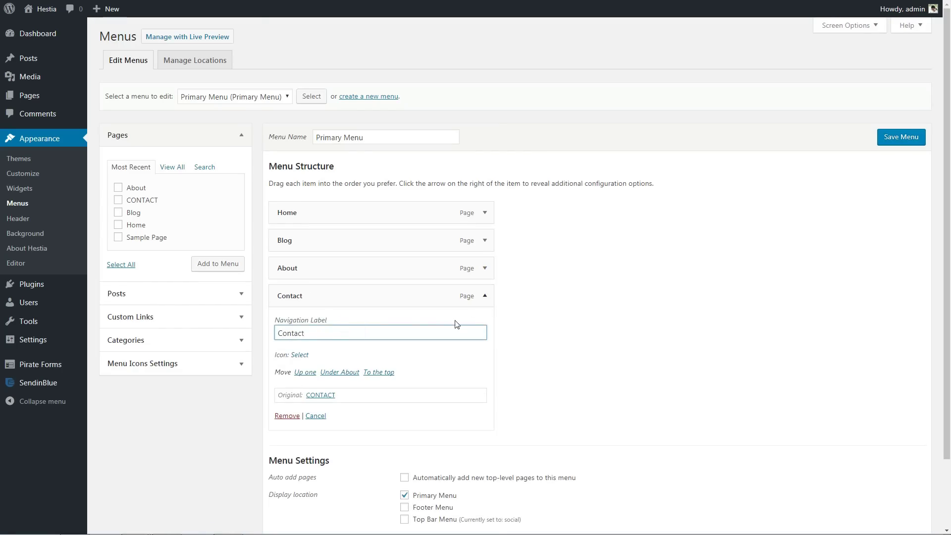
pyautogui.click(299, 355)
pyautogui.scroll(15, 463, 307)
pyautogui.click(553, 347)
pyautogui.click(924, 503)
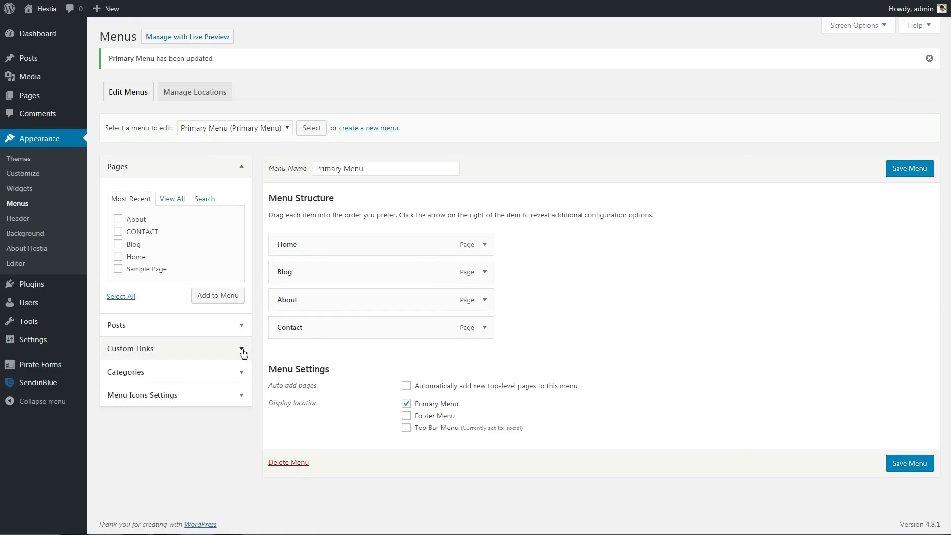
# - Add a custom link named Sections with the URL # and place it between Home and Blog
pyautogui.click(243, 346)
pyautogui.moveTo(188, 249); pyautogui.dragTo(129, 254)
pyautogui.write('#')
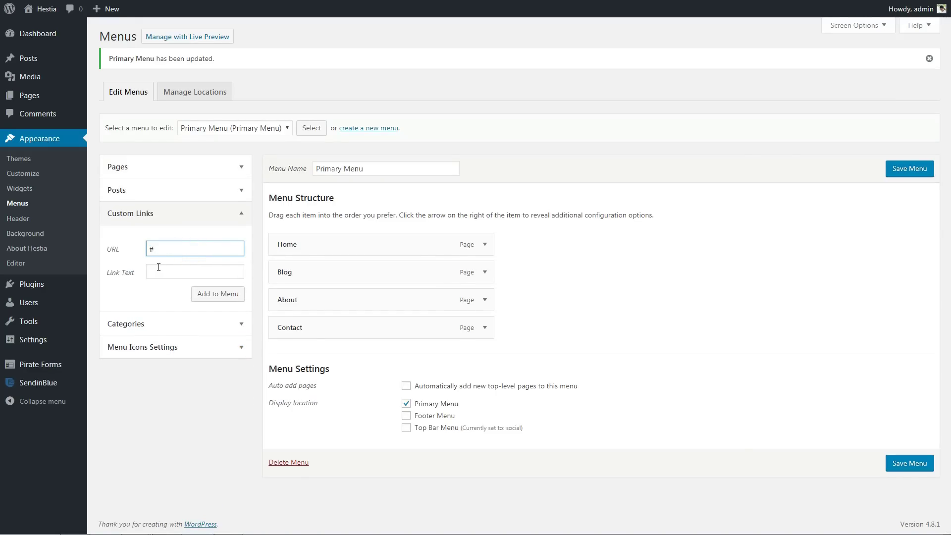
pyautogui.click(158, 268)
pyautogui.write('Sections')
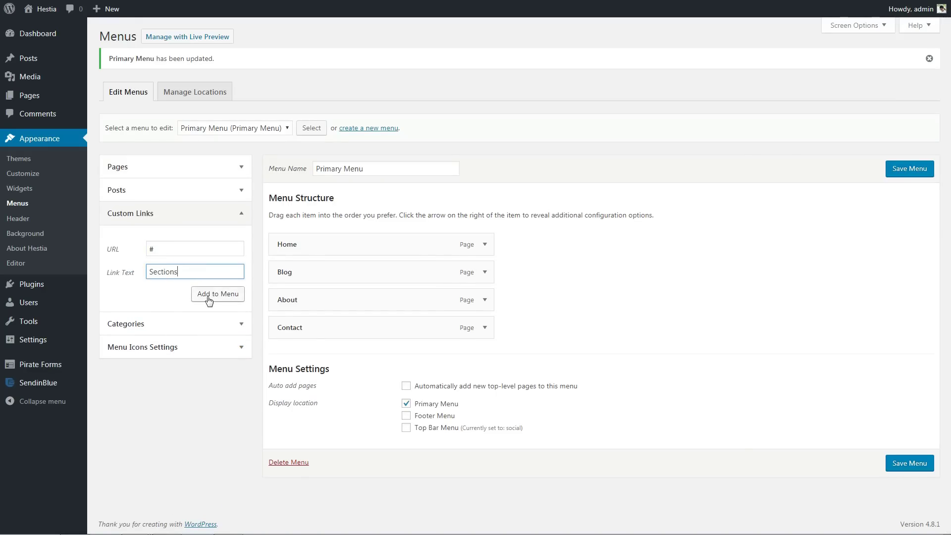
pyautogui.click(207, 297)
pyautogui.moveTo(290, 355); pyautogui.dragTo(295, 276)
# - Add a custom link named Features with the URL #features and nest it under Sections
pyautogui.click(191, 250)
pyautogui.tripleClick(191, 250)
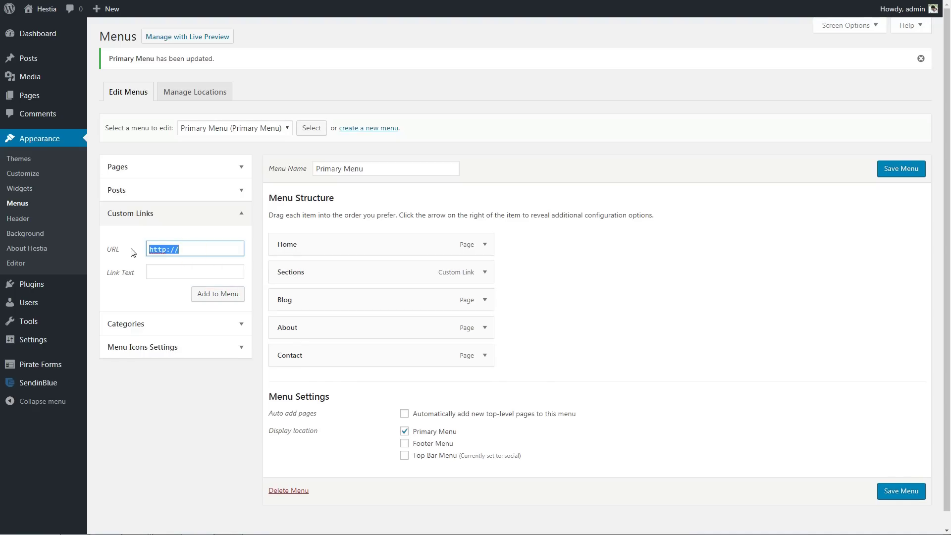
pyautogui.write('#fe')
pyautogui.click(187, 274)
pyautogui.write('features')
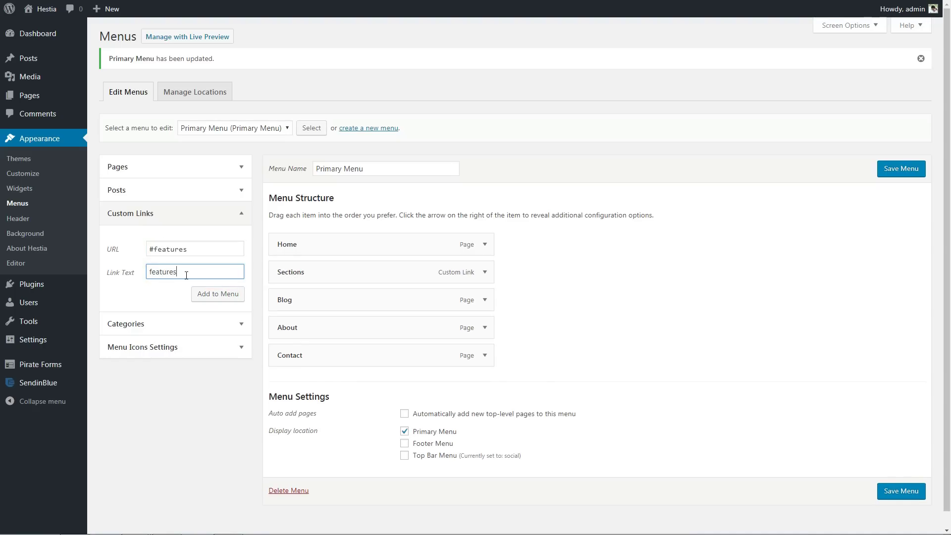
pyautogui.hotkey('ctrl', 'a')
pyautogui.write('Features')
pyautogui.click(213, 293)
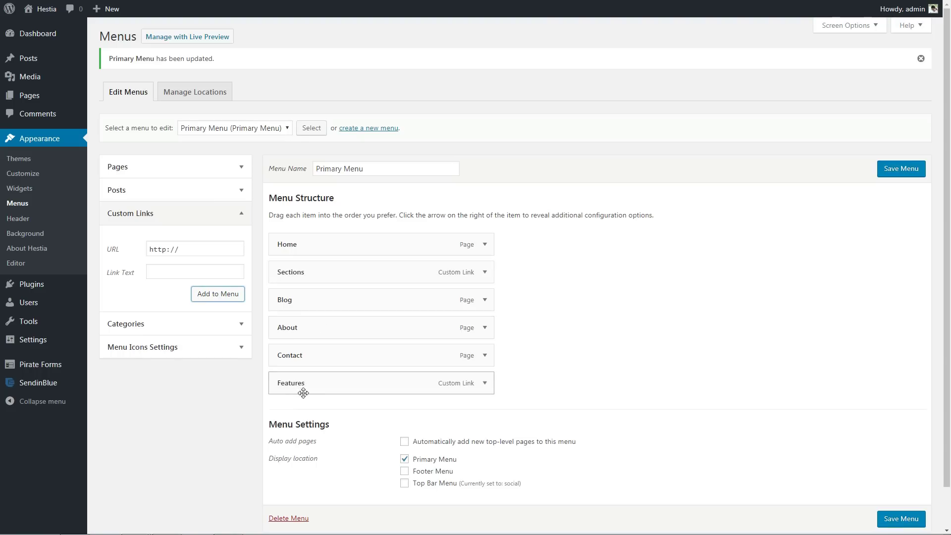
pyautogui.moveTo(303, 389); pyautogui.dragTo(319, 300)
# - Add a custom link named Our Team with the URL #team and nest it under Sections below Features
pyautogui.tripleClick(163, 249)
pyautogui.write('#team')
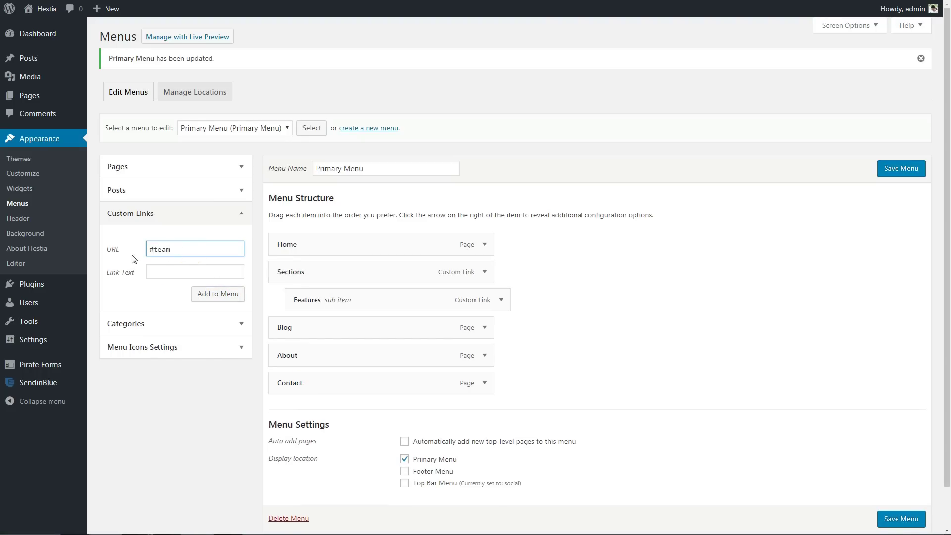
pyautogui.click(161, 271)
pyautogui.write('Our Team')
pyautogui.click(213, 293)
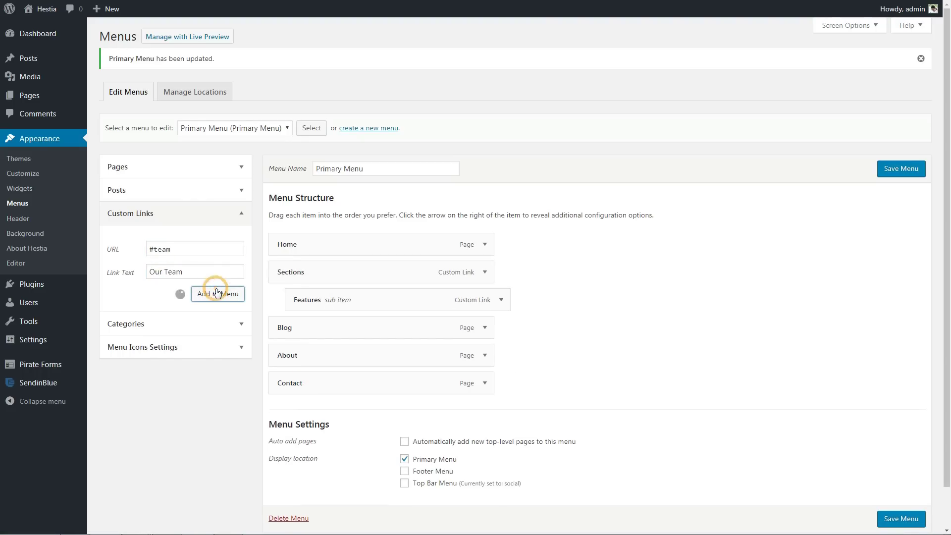
pyautogui.moveTo(297, 411); pyautogui.dragTo(322, 327)
# - Add a custom link named Contact with the URL #contact, nest it under Sections below Our Team, and save the menu
pyautogui.tripleClick(163, 248)
pyautogui.write('#contact')
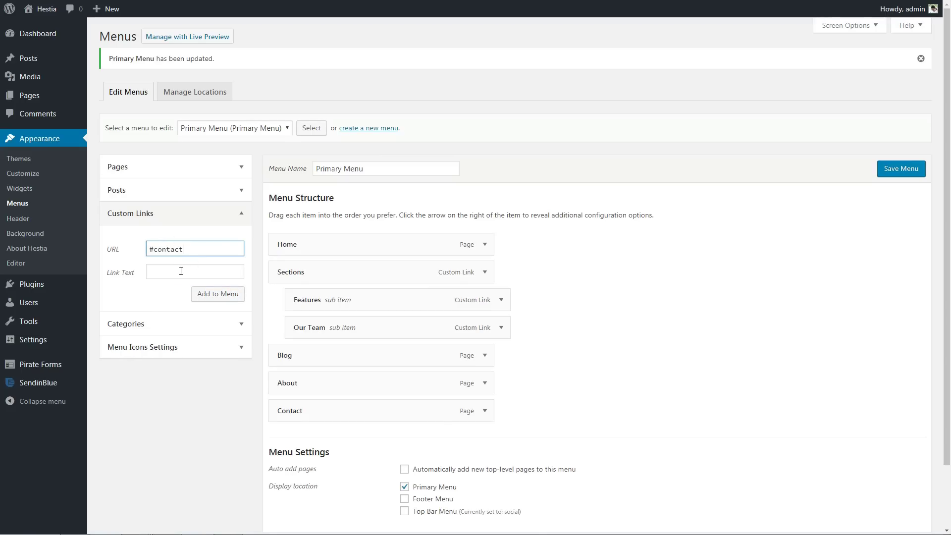
pyautogui.click(180, 271)
pyautogui.write('Conatct')
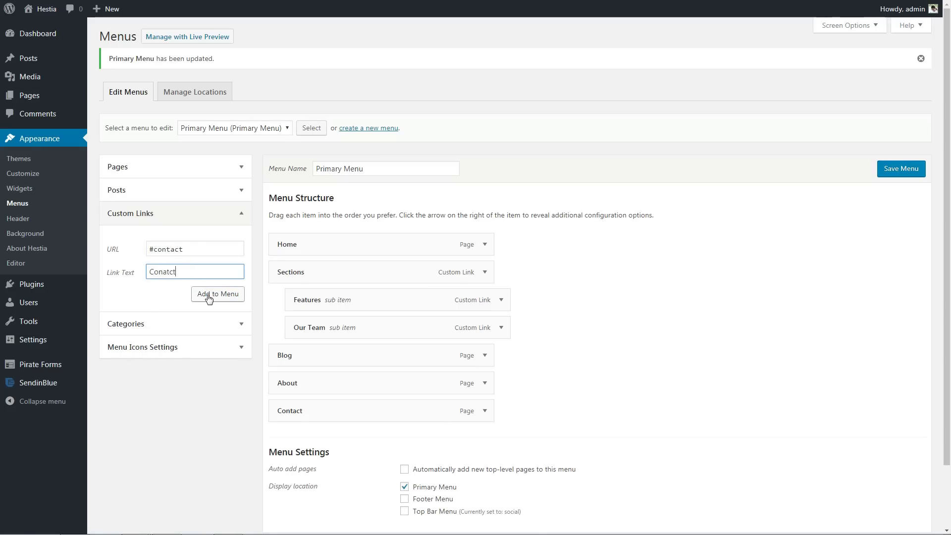
pyautogui.click(168, 273)
pyautogui.click(193, 294)
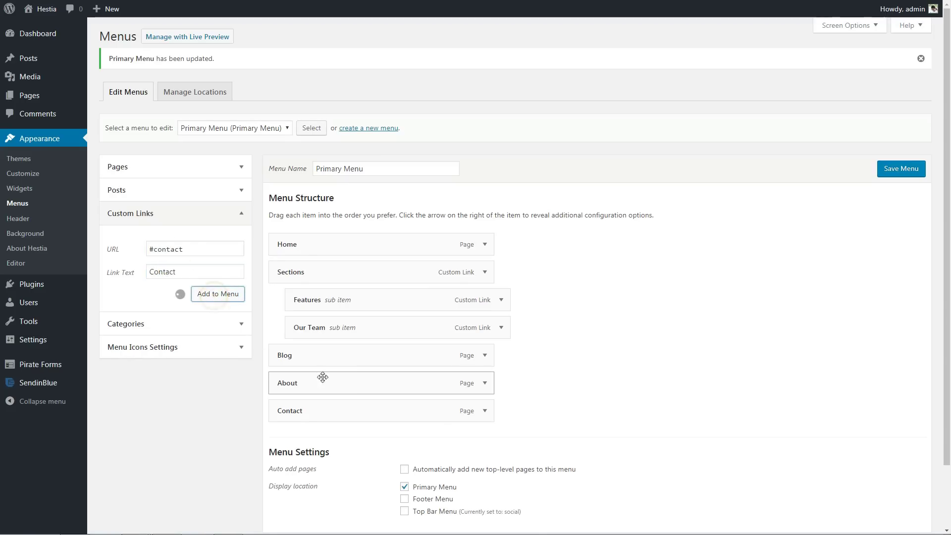
pyautogui.moveTo(307, 441); pyautogui.dragTo(321, 356)
pyautogui.click(901, 171)
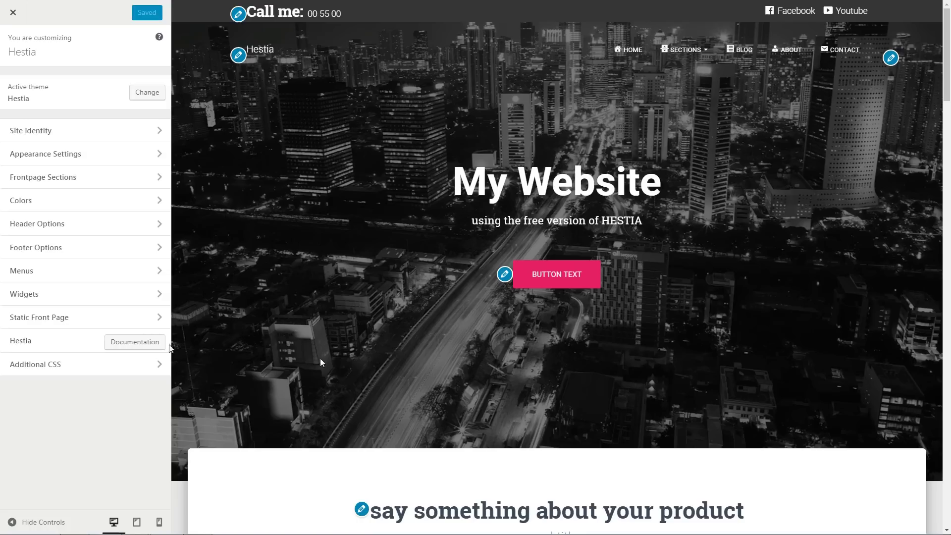
# - Open the Hestia documentation from the customizer and examine the list of front-page section anchors for menu links
pyautogui.click(145, 345)
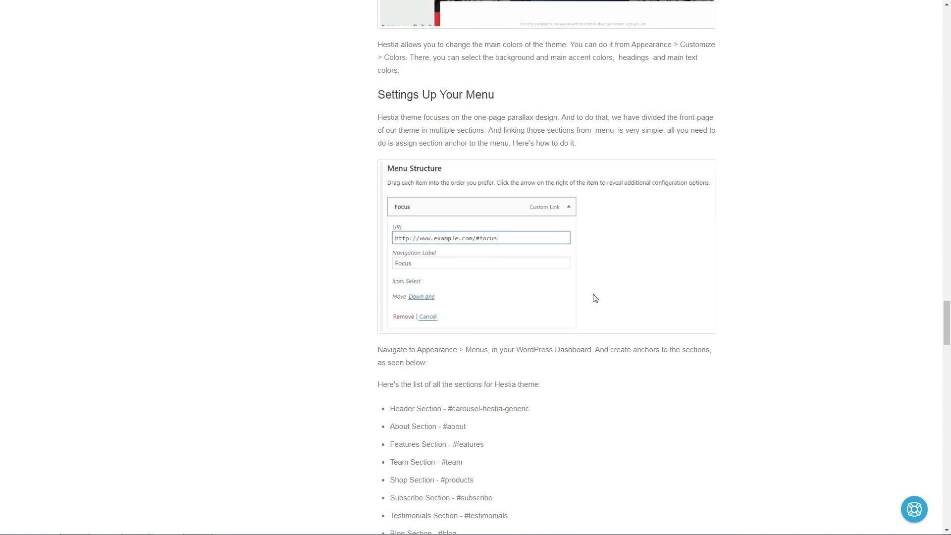
pyautogui.scroll(-4, 594, 297)
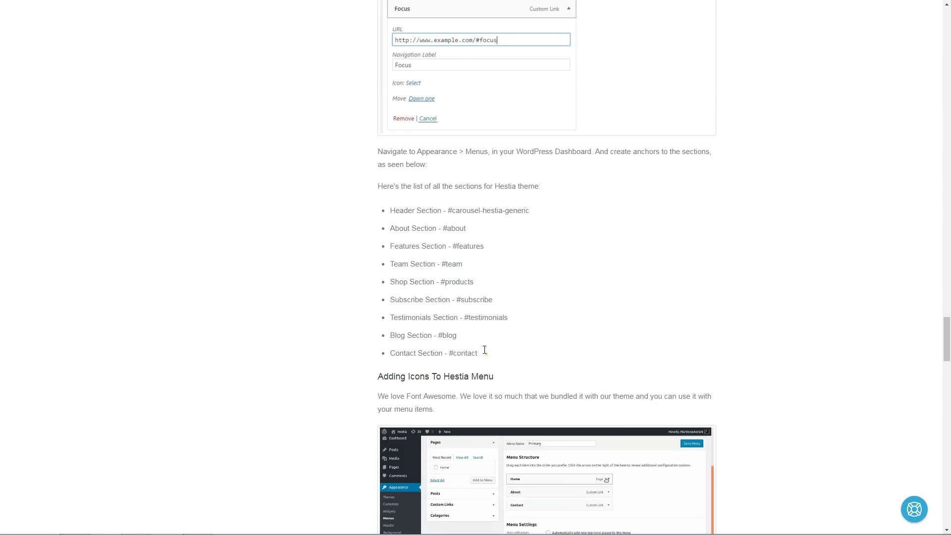
pyautogui.moveTo(486, 353); pyautogui.dragTo(394, 208)
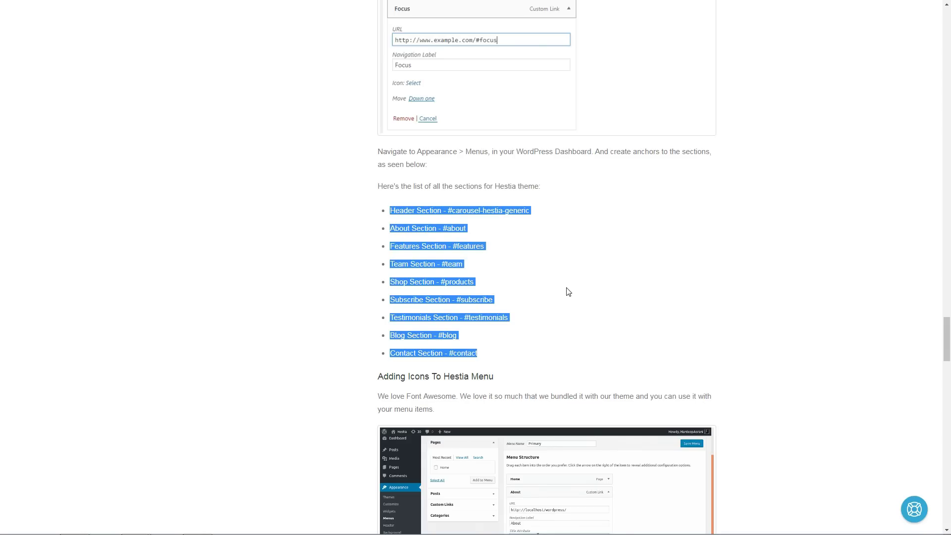
pyautogui.hotkey('ctrl', 'Tab')
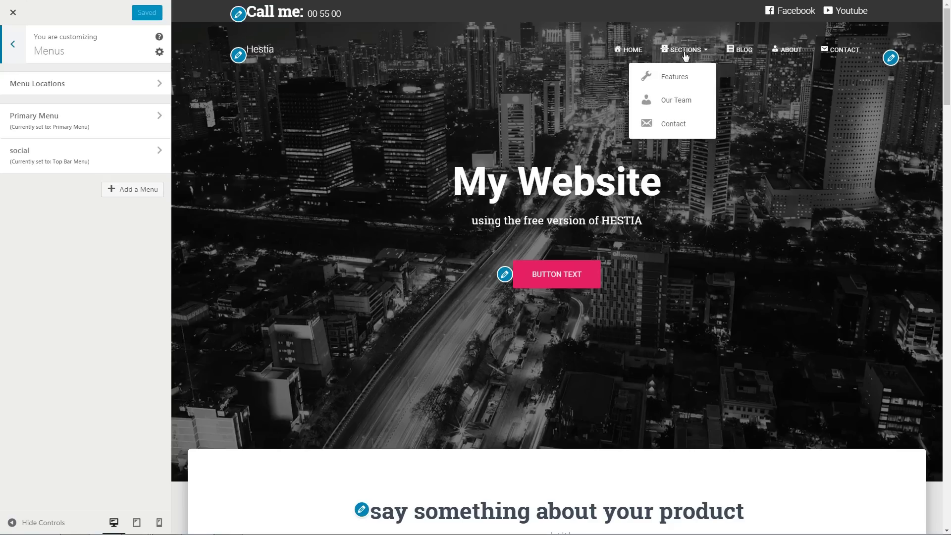
# - Test the Features, Our Team and Contact links under Sections in the customizer's site preview
pyautogui.moveTo(684, 59)
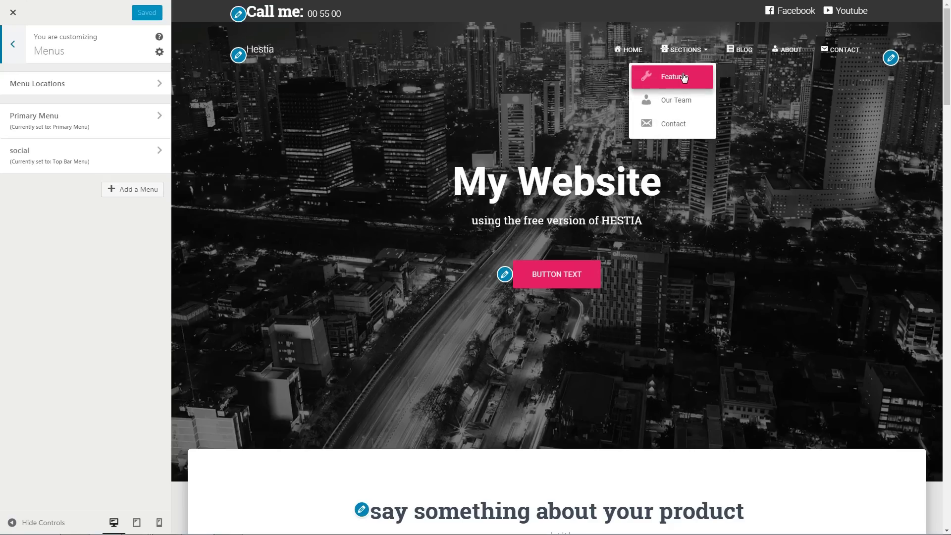
pyautogui.click(684, 78)
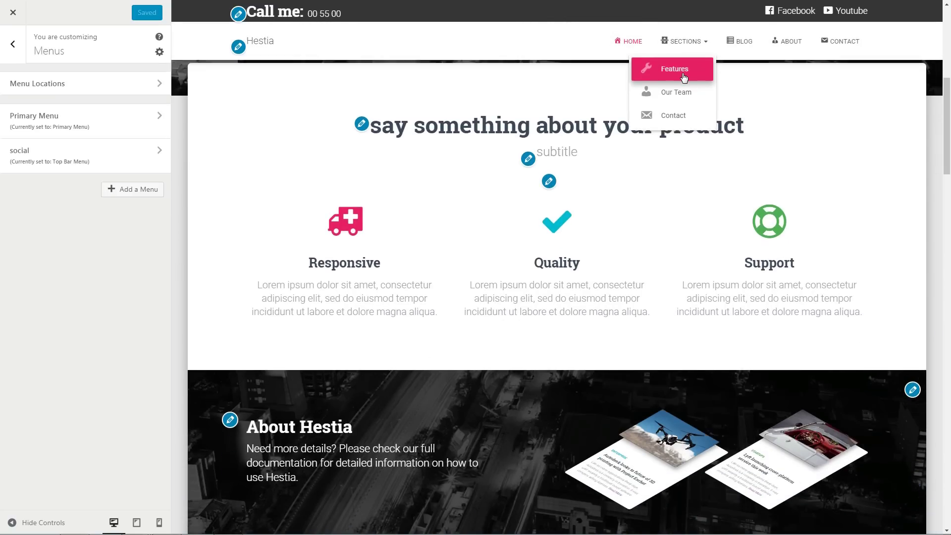
pyautogui.click(683, 93)
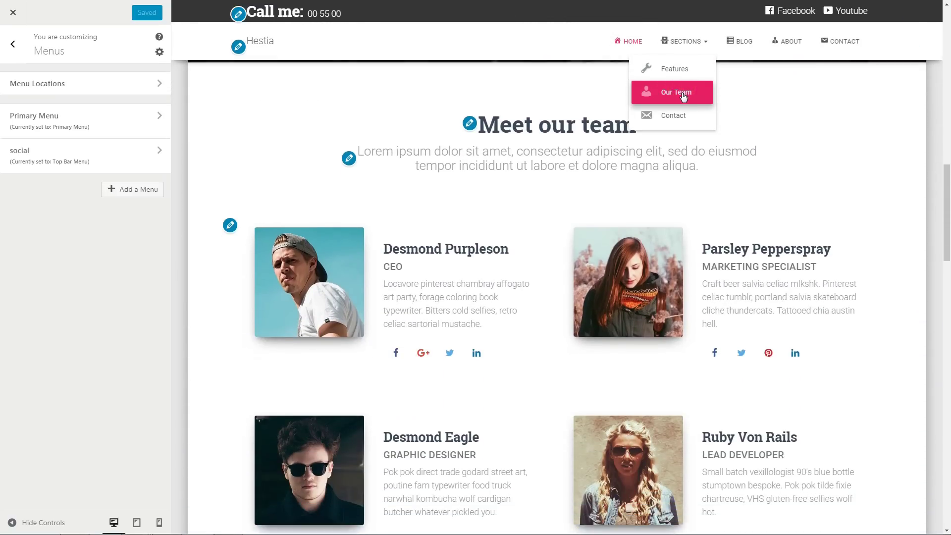
pyautogui.click(680, 119)
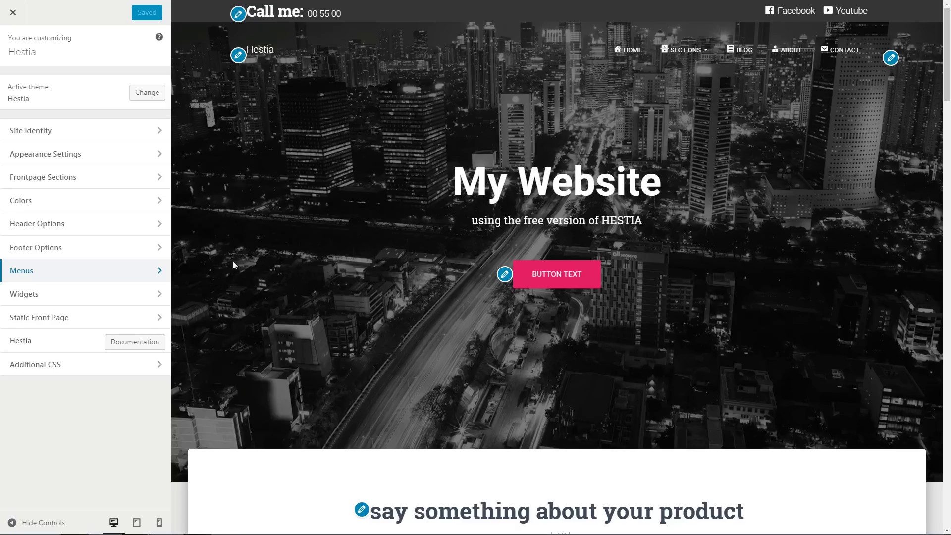
# - Toggle the Footer Menu display location of the Primary Menu in the customizer and publish the changes
pyautogui.click(144, 270)
pyautogui.click(164, 115)
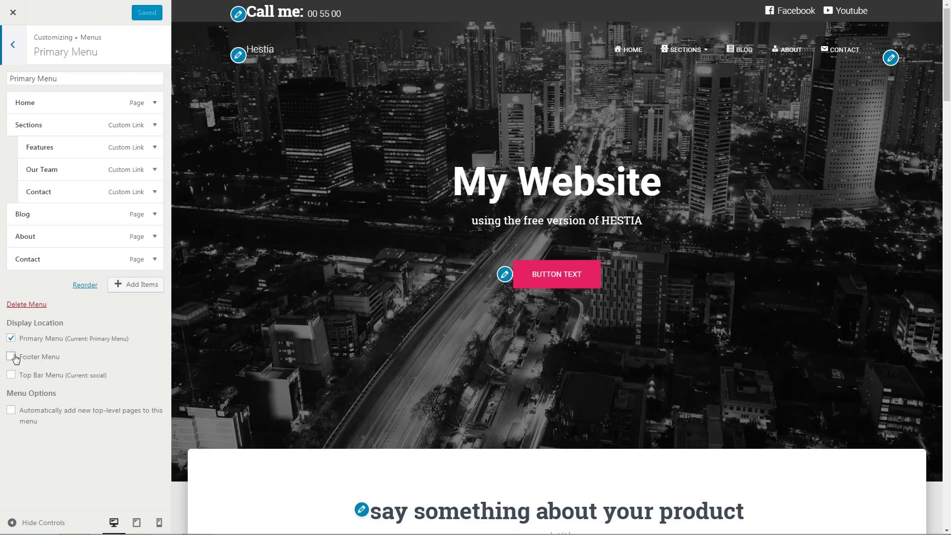
pyautogui.click(16, 358)
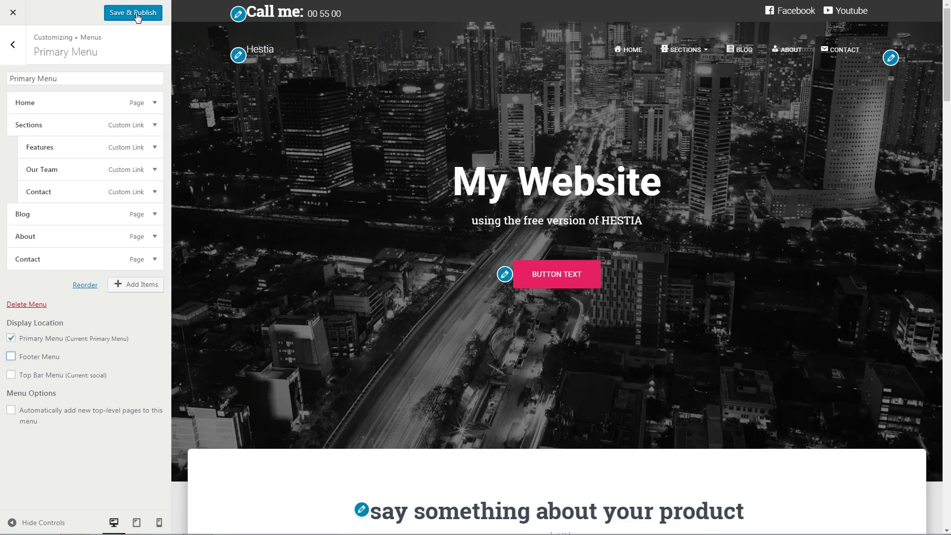
pyautogui.click(137, 16)
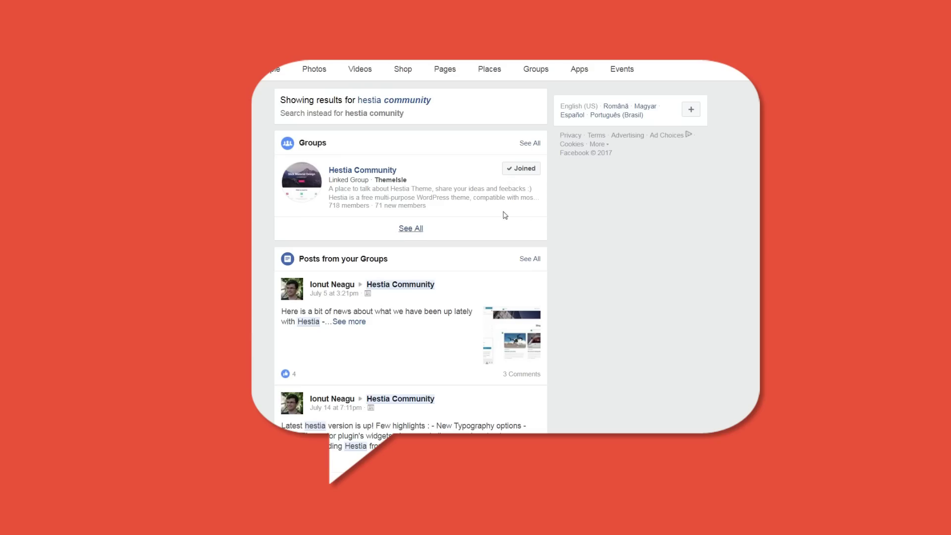
# - Switch to Facebook and look through the Hestia Community group's page
pyautogui.moveTo(359, 174)
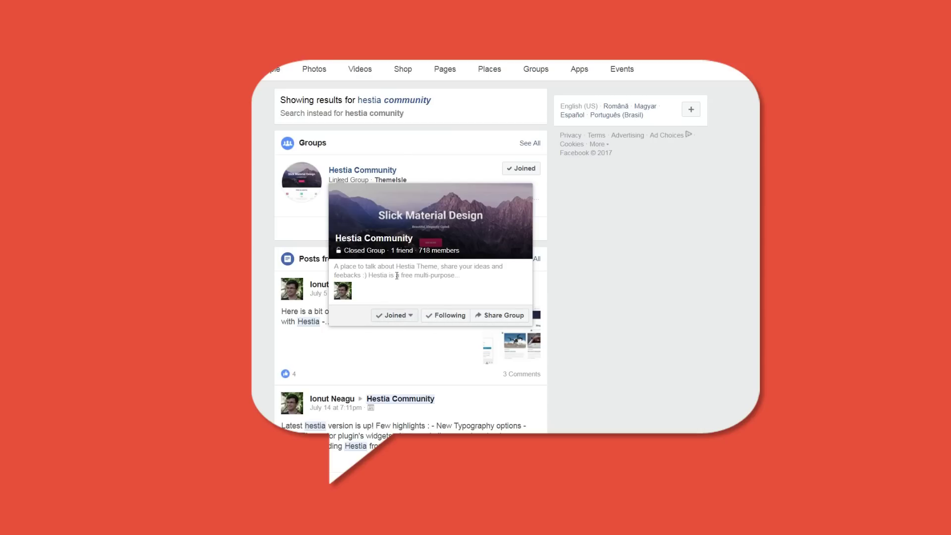
pyautogui.click(367, 171)
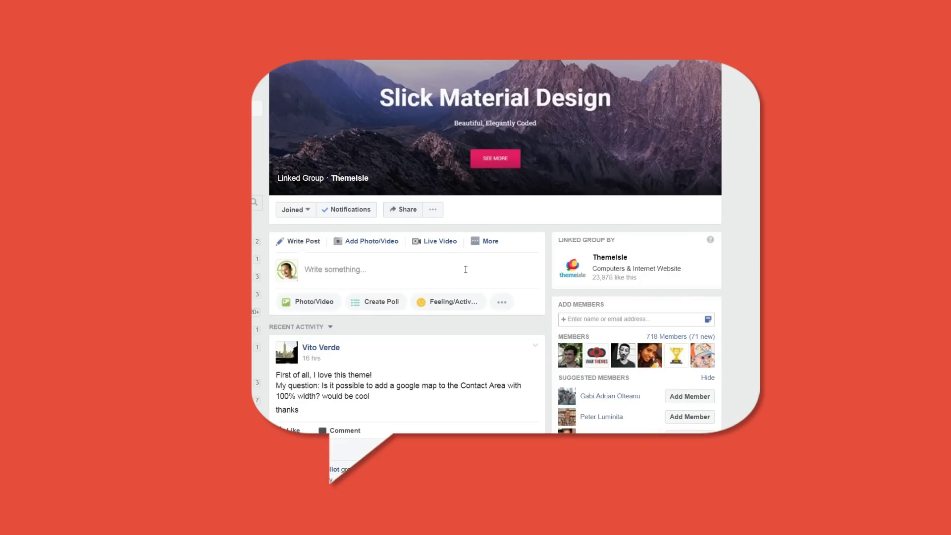
pyautogui.scroll(-5, 465, 269)
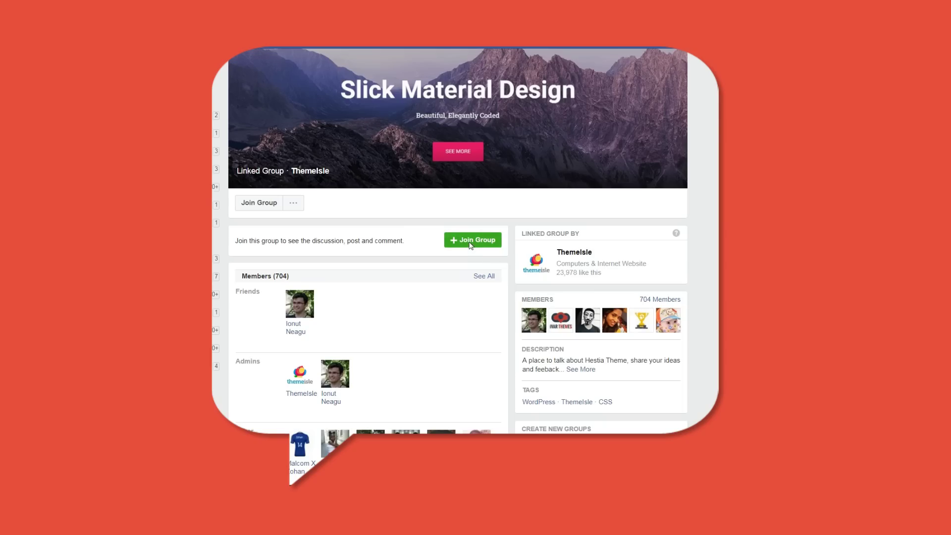
# - Request to join the Hestia Community group, answering the admins' questions with "I need to know more about Hestia" and "Free and PRO"
pyautogui.click(470, 242)
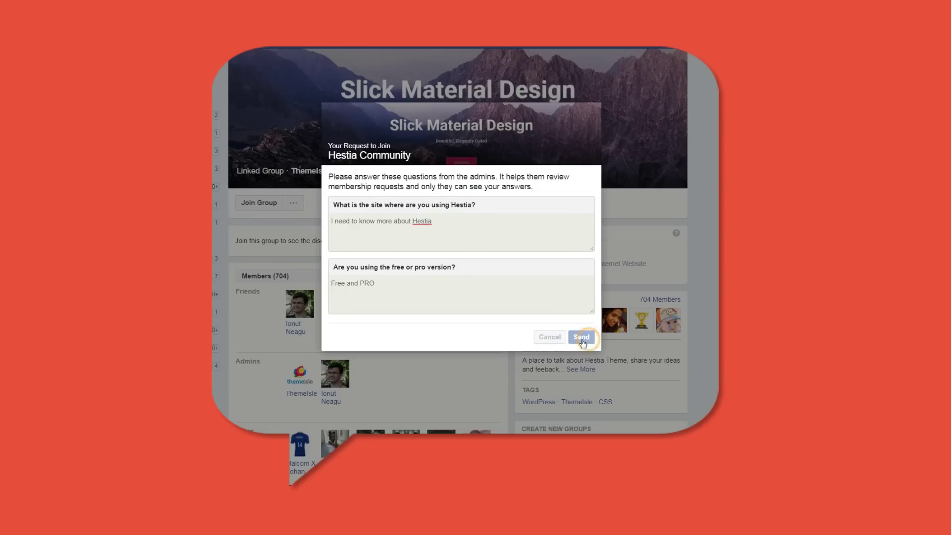
pyautogui.click(581, 336)
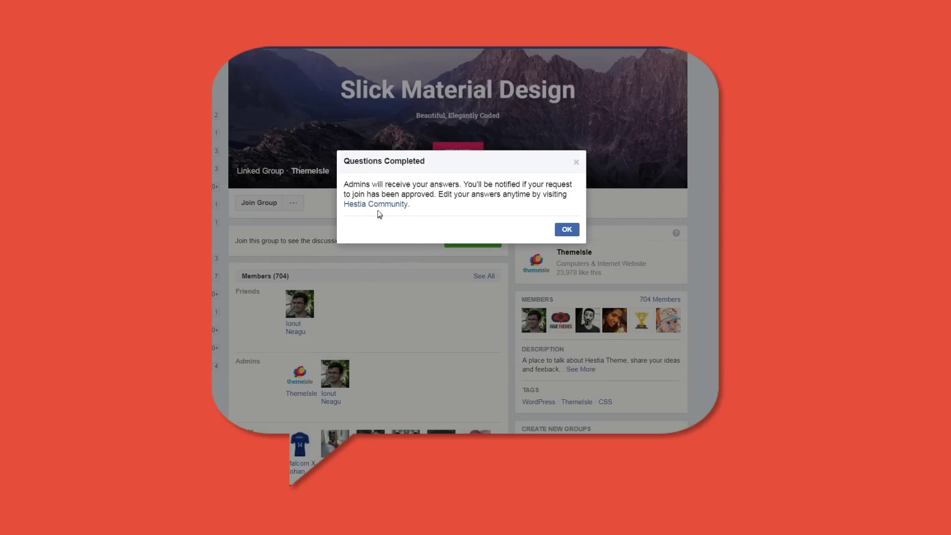
pyautogui.click(560, 231)
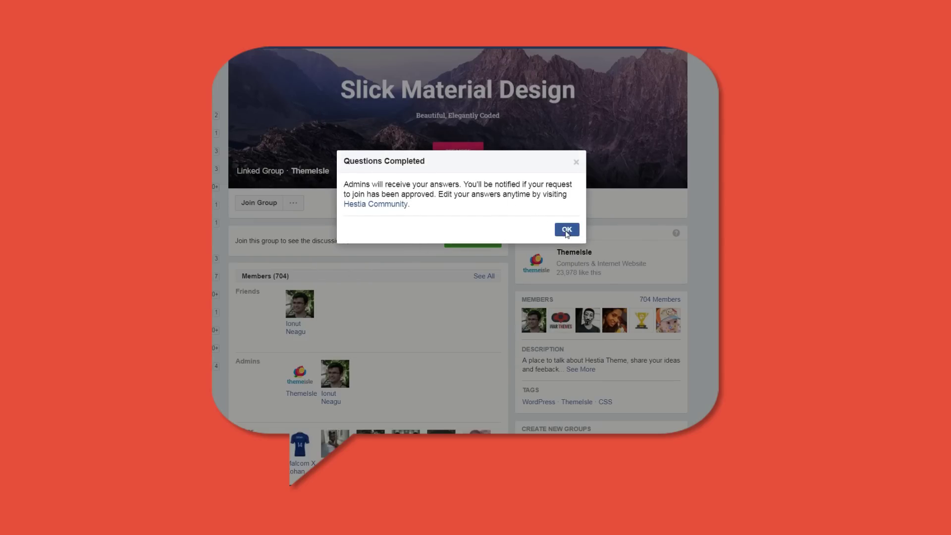